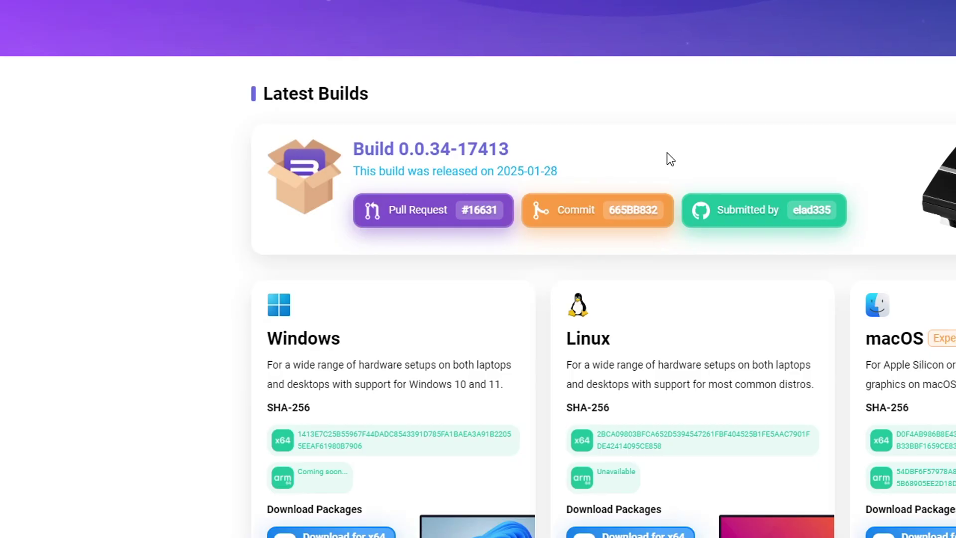
Step: Download the Windows x64 package of RPCS3 build 0.0.34-17413 from the latest builds
scroll(443, 257, down, 1)
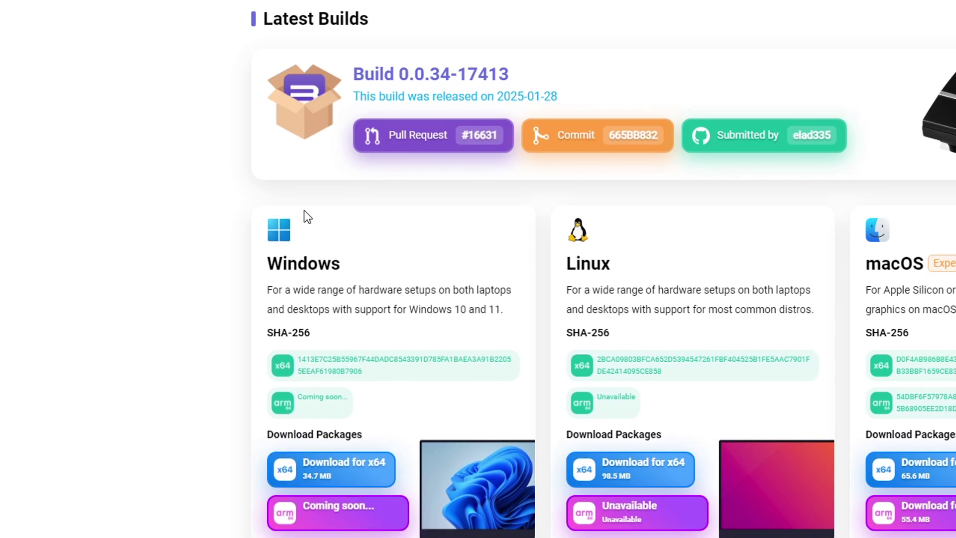
scroll(440, 204, down, 1)
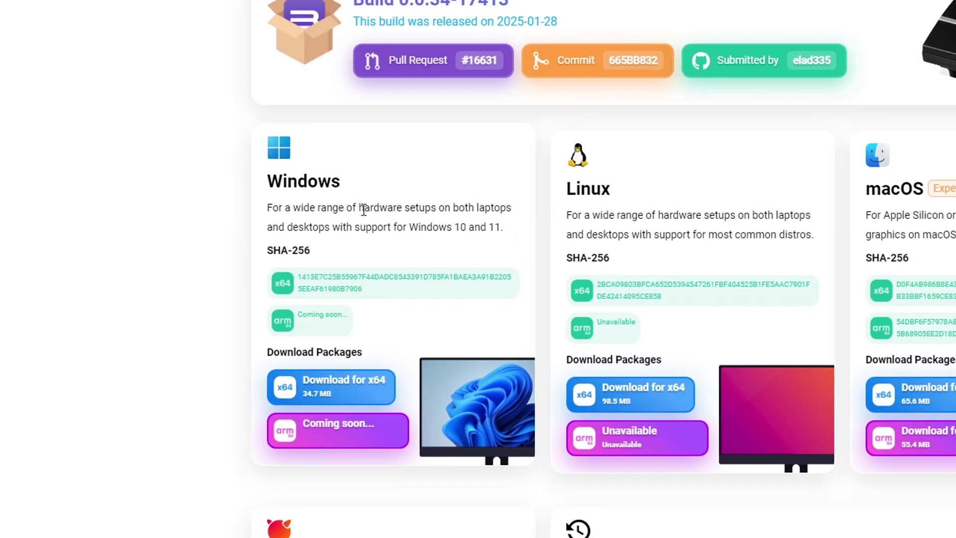
scroll(393, 208, down, 1)
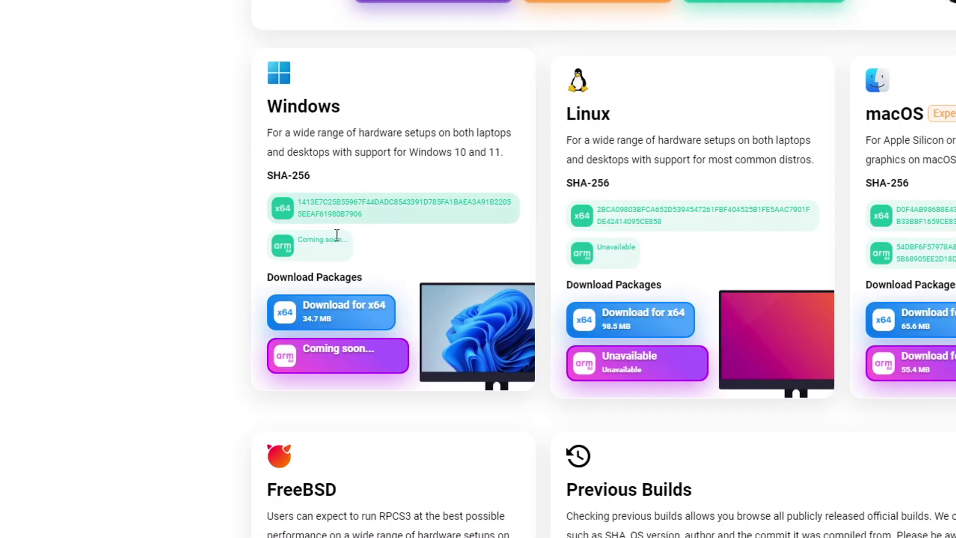
click(349, 317)
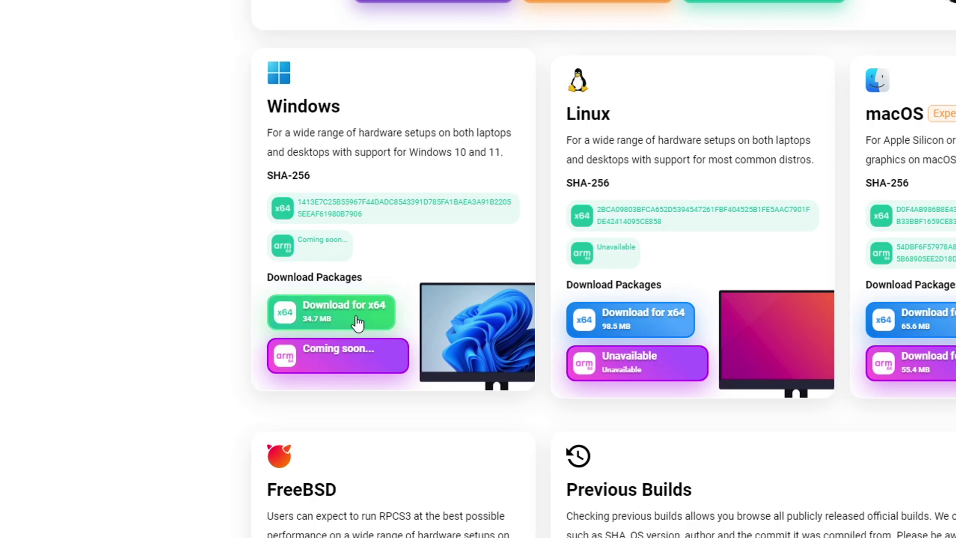
click(350, 312)
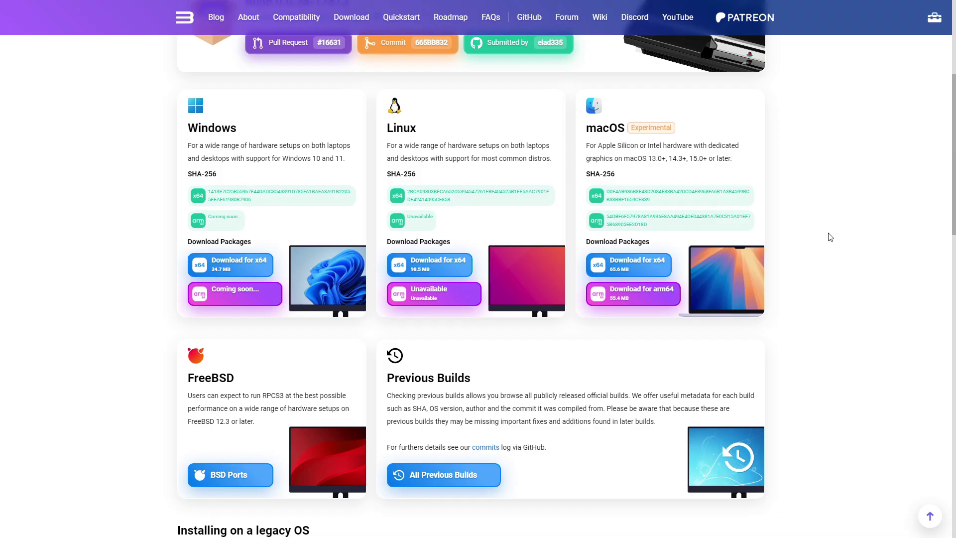
scroll(831, 223, down, 1)
scroll(833, 224, down, 9)
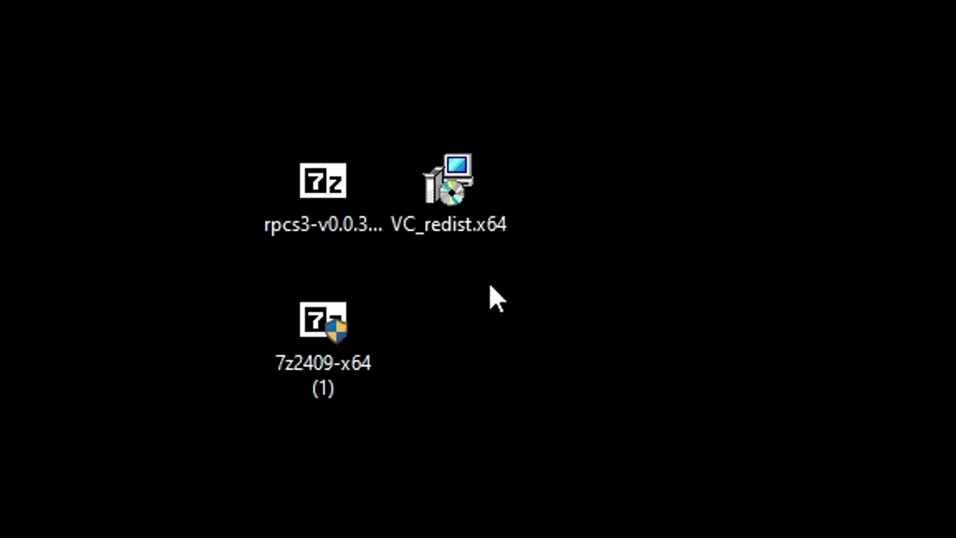
Step: Run the VC_redist.x64 installer from the desktop and close its setup window
click(480, 223)
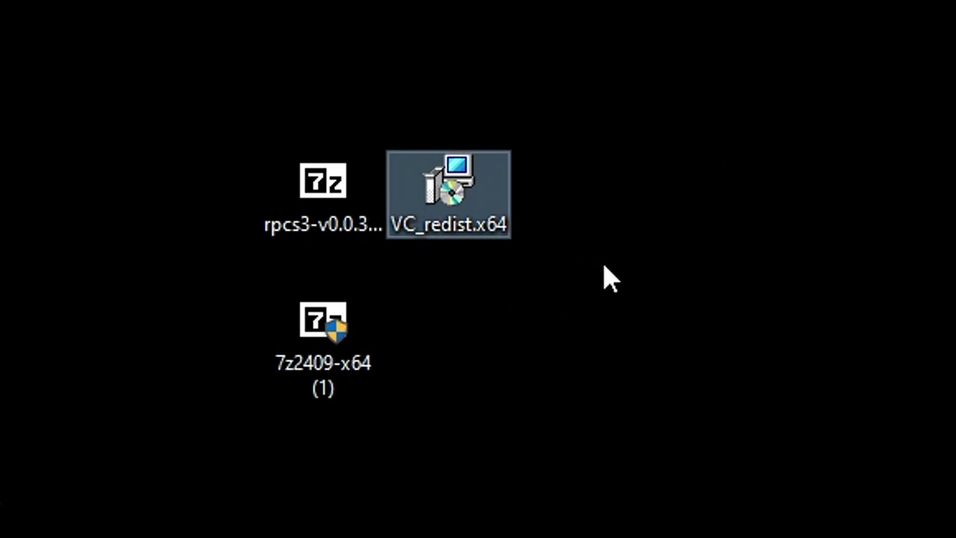
double_click(489, 222)
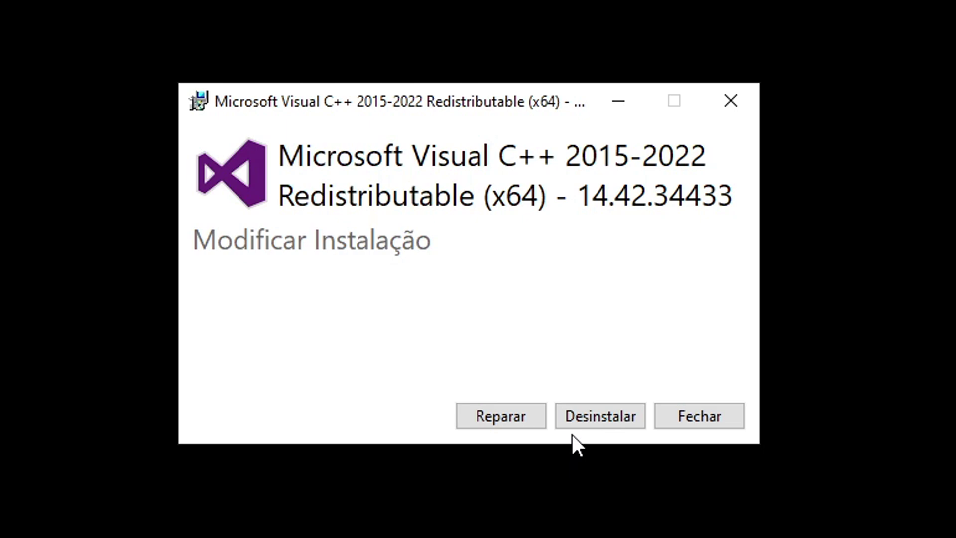
key(Escape)
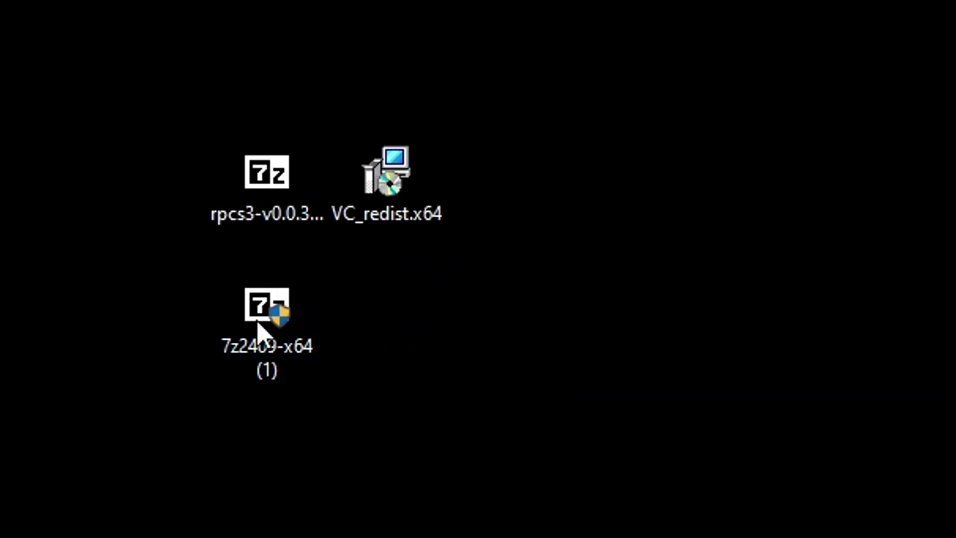
Step: Install 7-Zip 24.09 (x64) into C:\Program Files\7-Zip\ using the desktop installer, and close the setup
click(256, 337)
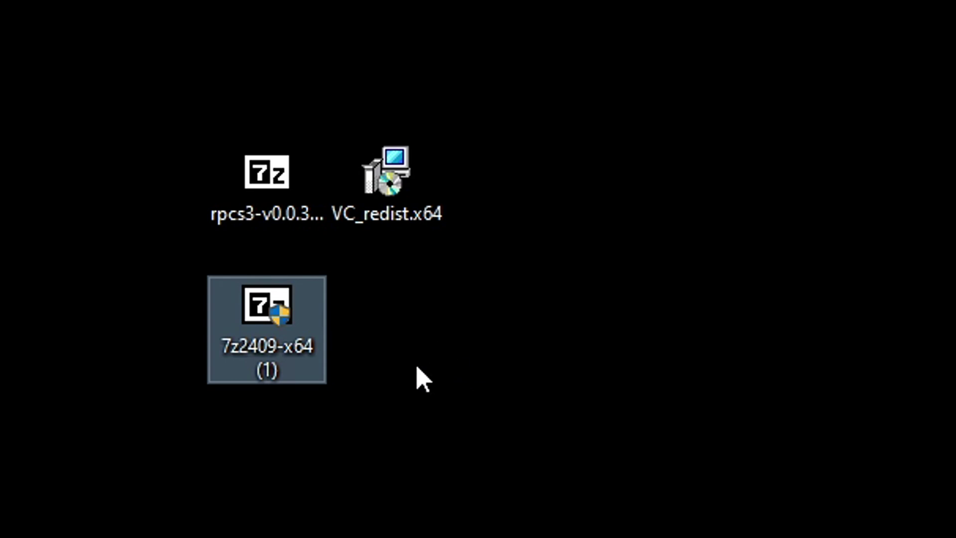
mouse_move(276, 349)
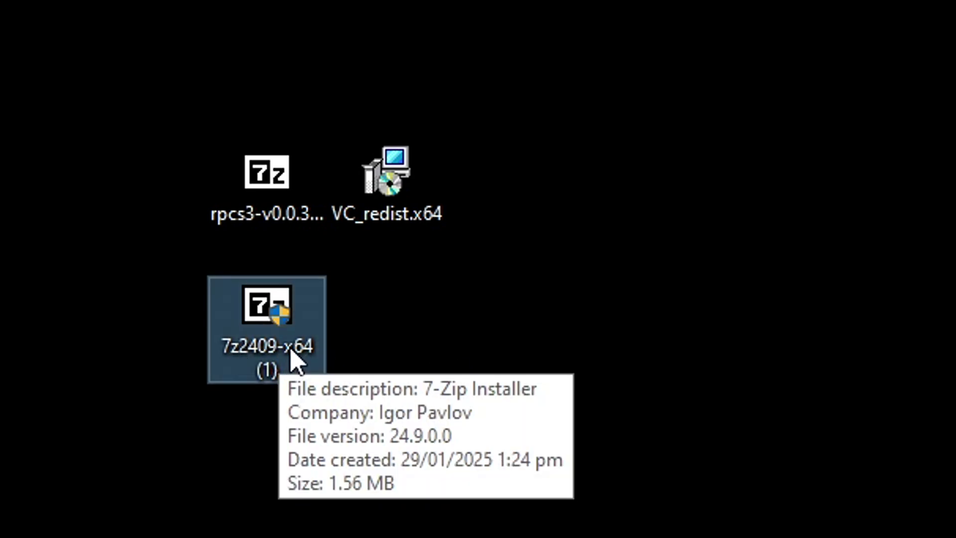
double_click(293, 337)
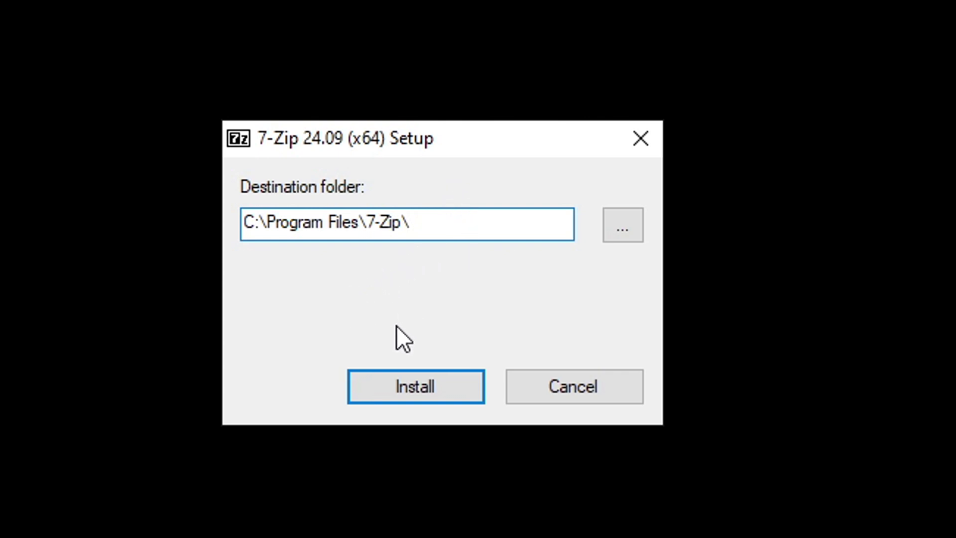
click(412, 390)
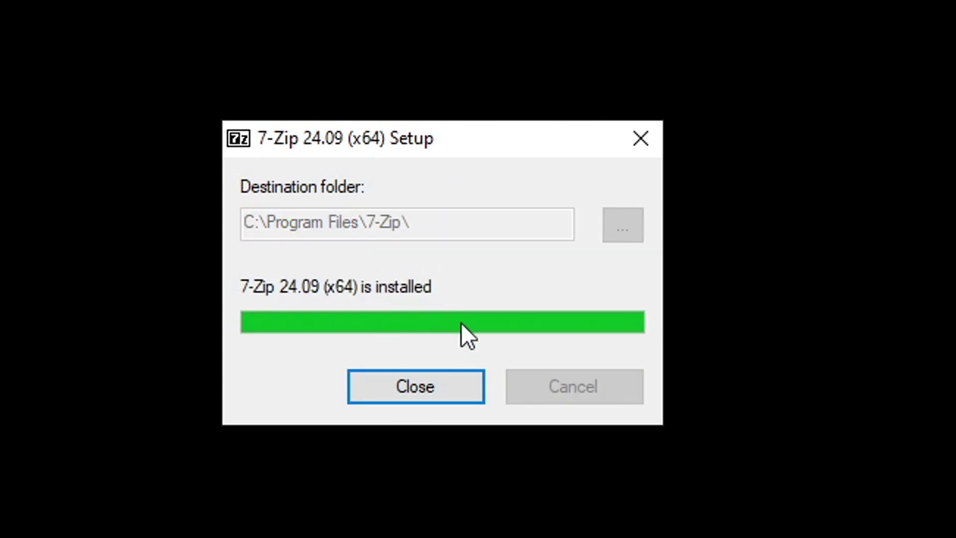
click(436, 392)
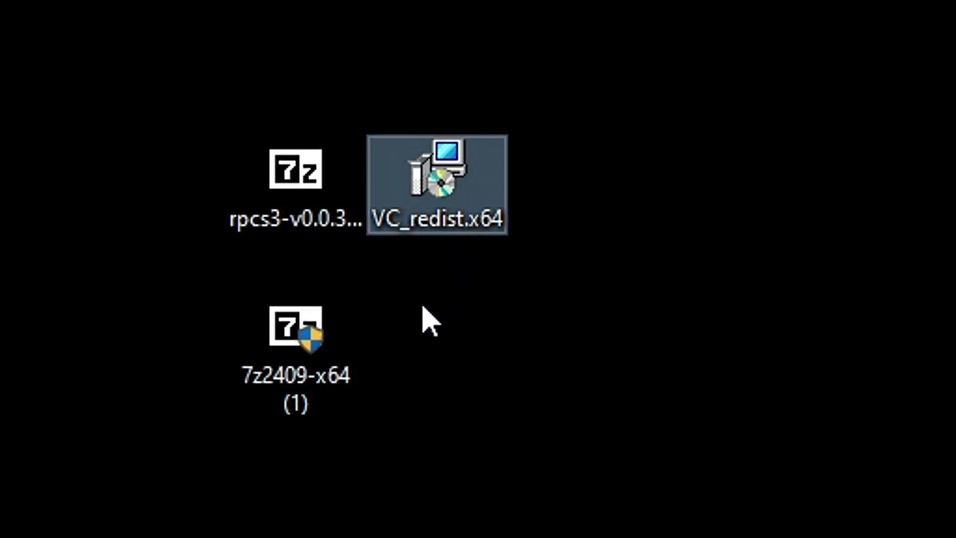
Step: Delete the VC_redist.x64 and 7z2409-x64 (1) installers from the desktop and reposition the rpcs3 archive
ctrl+click(328, 369)
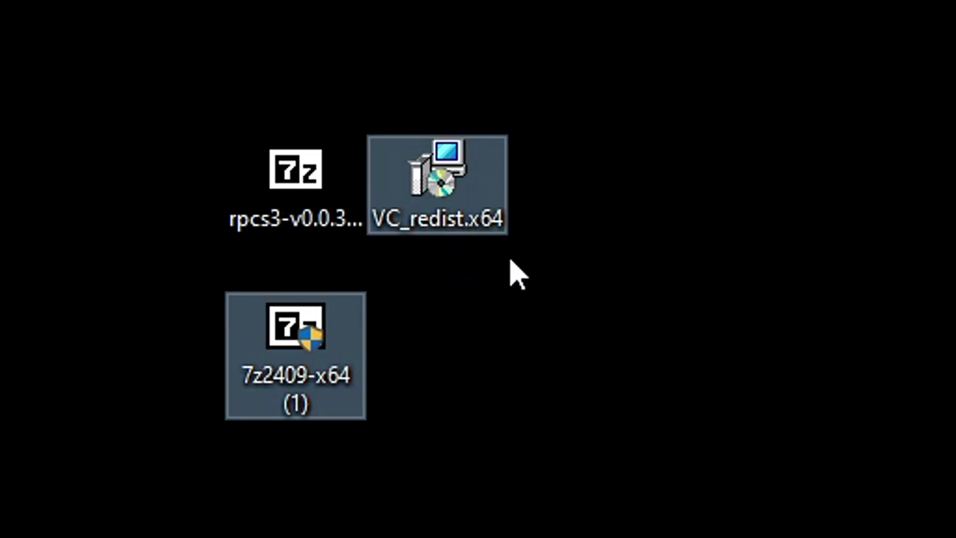
key(Delete)
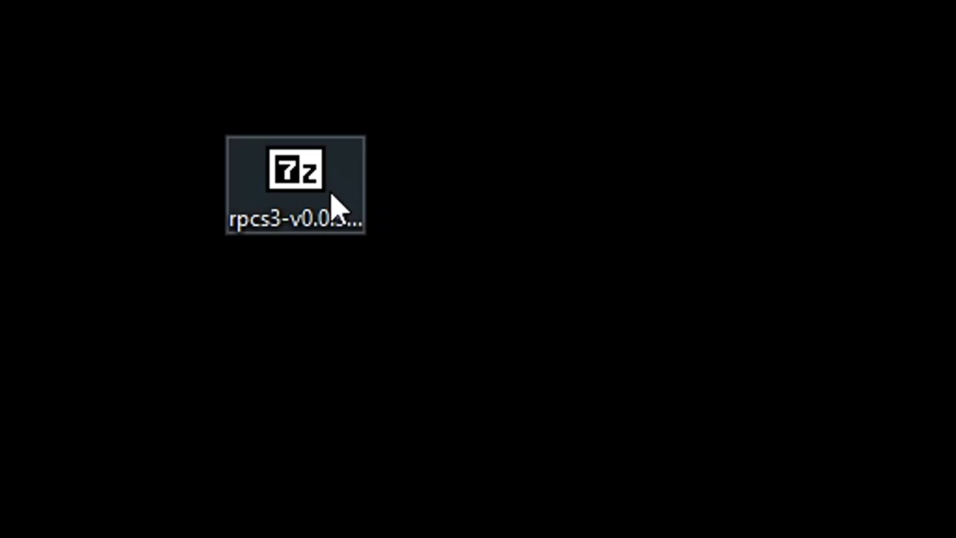
drag(331, 133, 496, 201)
click(631, 227)
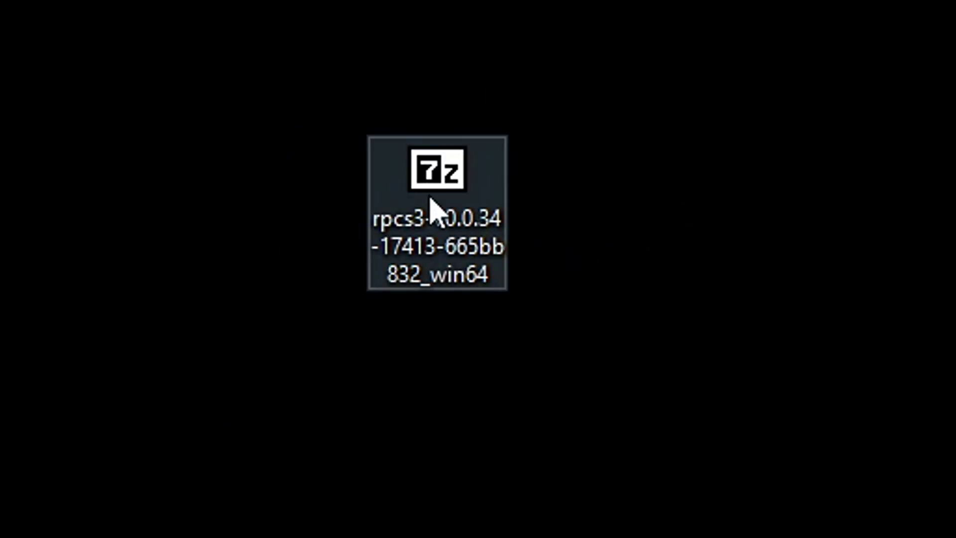
Step: Extract the rpcs3 archive with 7-Zip into a folder named rpcs3-v0.0.34-17413-665bb832_win64
click(460, 211)
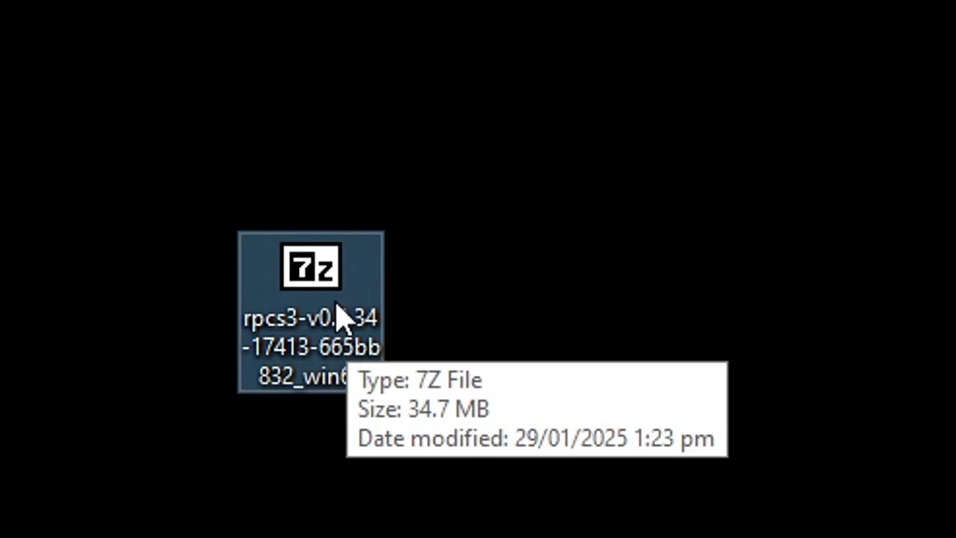
right_click(337, 314)
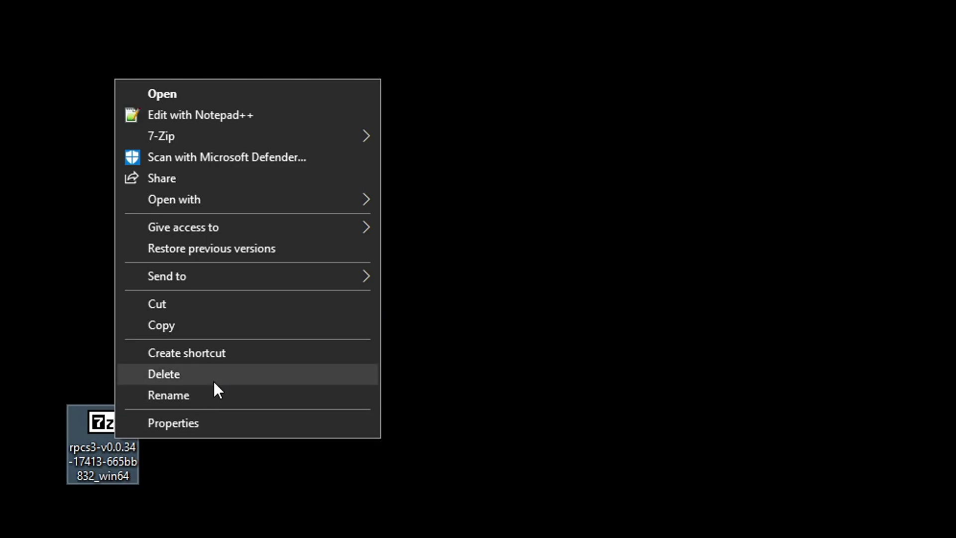
mouse_move(219, 136)
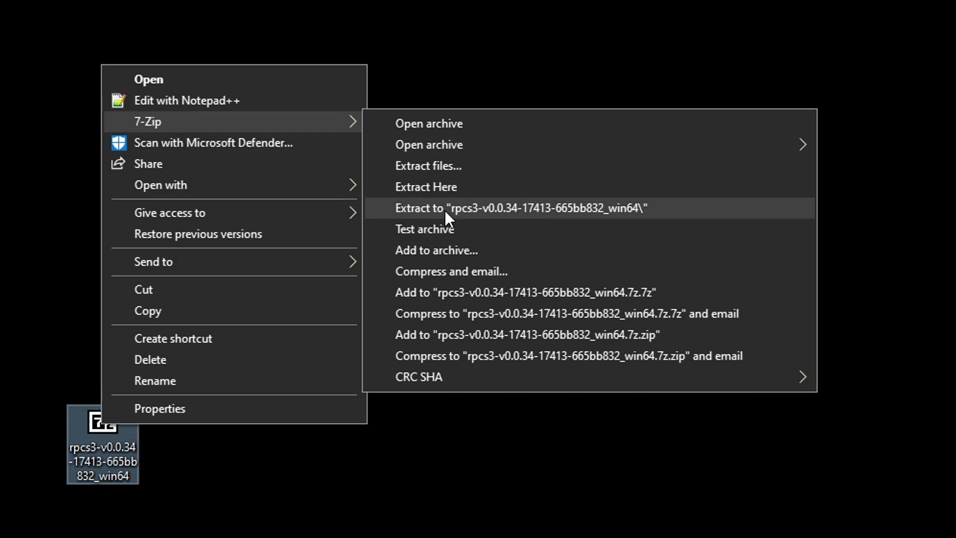
click(592, 213)
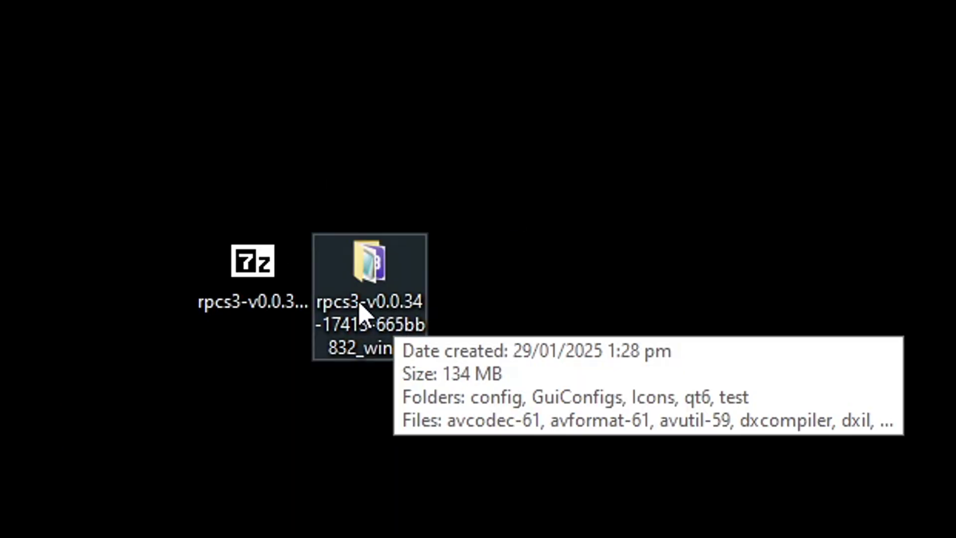
Step: Delete the rpcs3 7z archive from the desktop, keeping the extracted folder
click(341, 312)
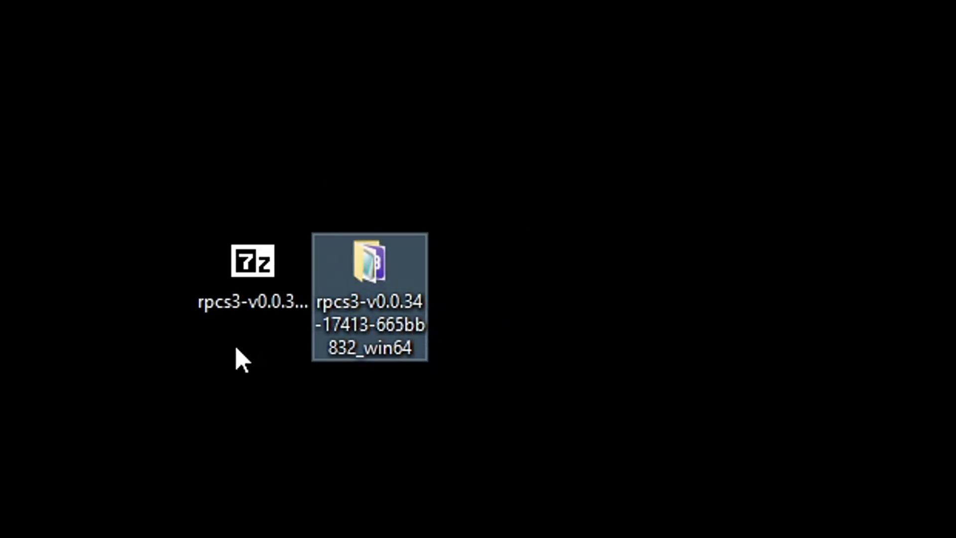
click(266, 303)
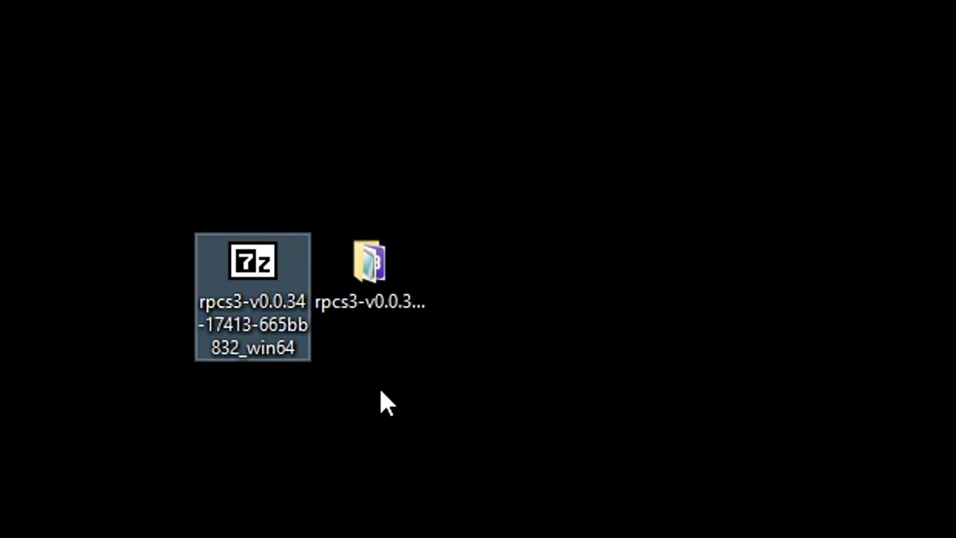
key(Delete)
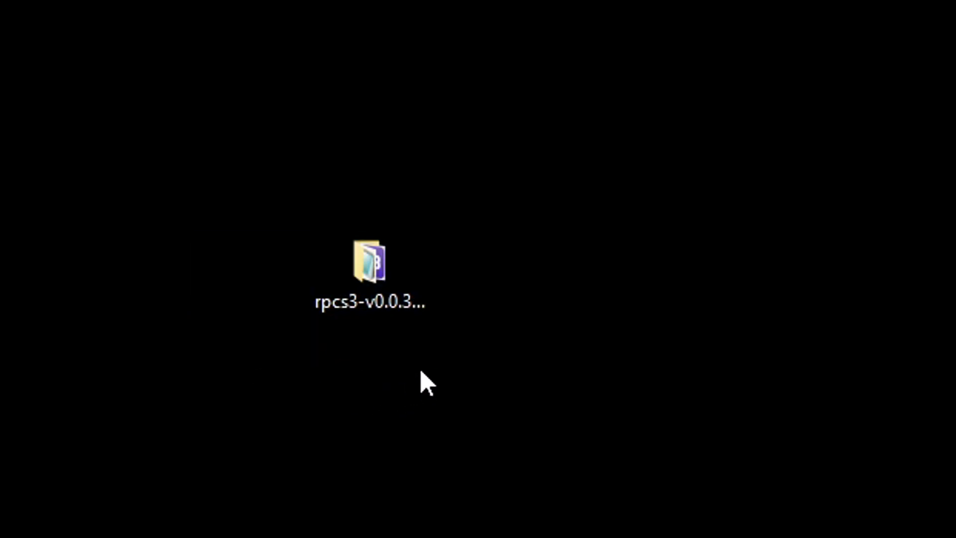
Step: Open the extracted rpcs3 folder and launch the rpcs3 application from it
click(407, 304)
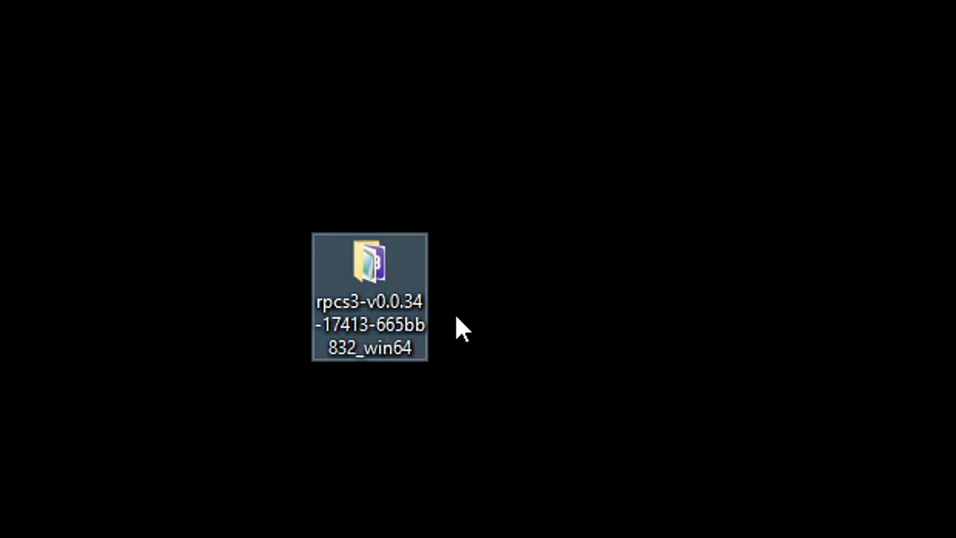
mouse_move(389, 326)
click(508, 342)
click(369, 254)
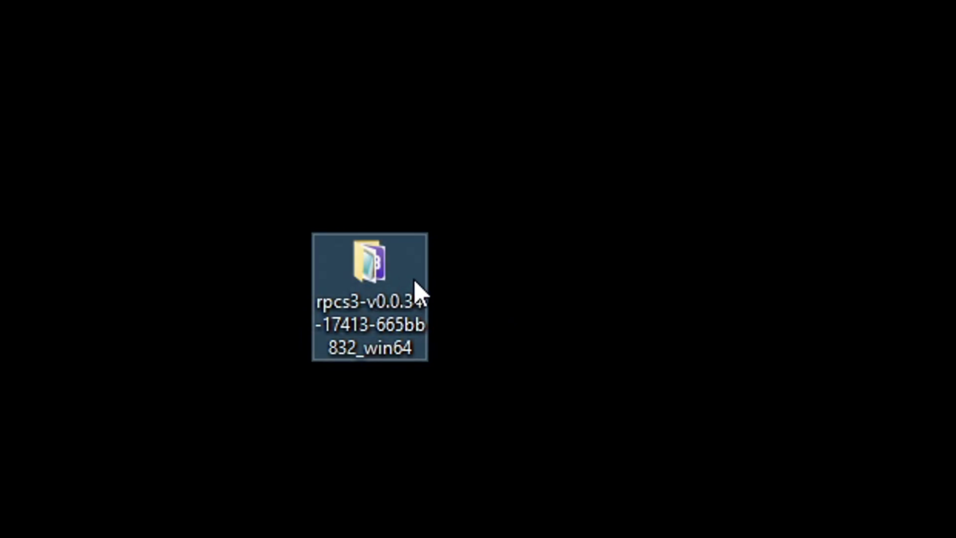
mouse_move(398, 280)
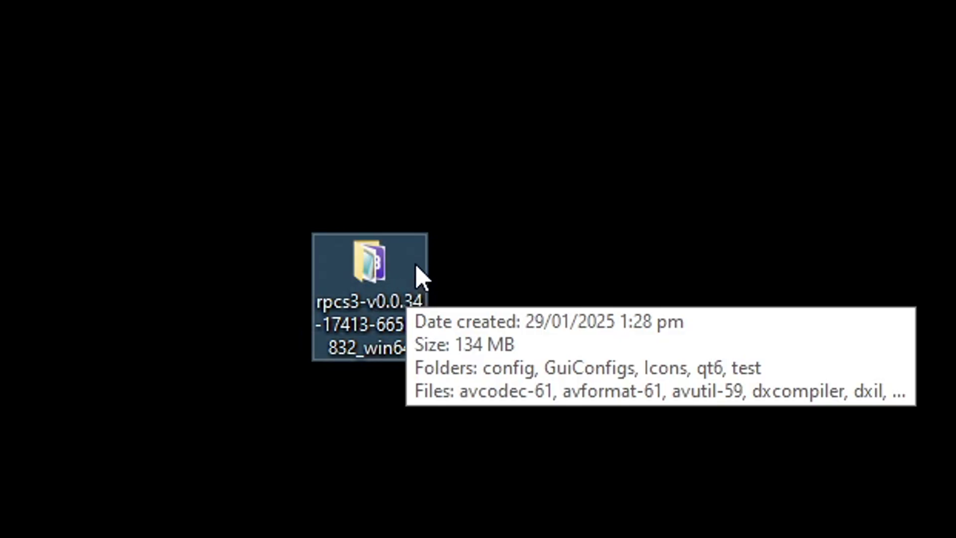
double_click(417, 275)
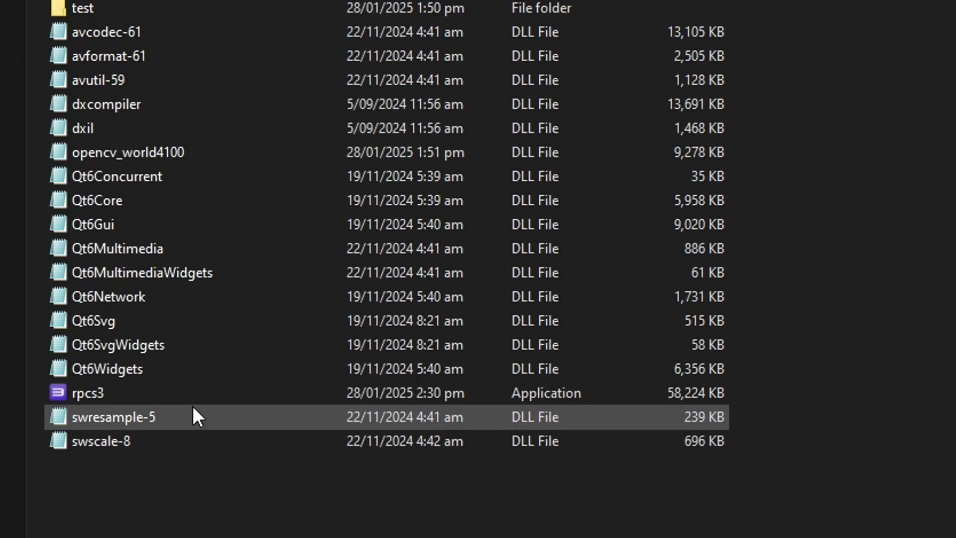
click(100, 396)
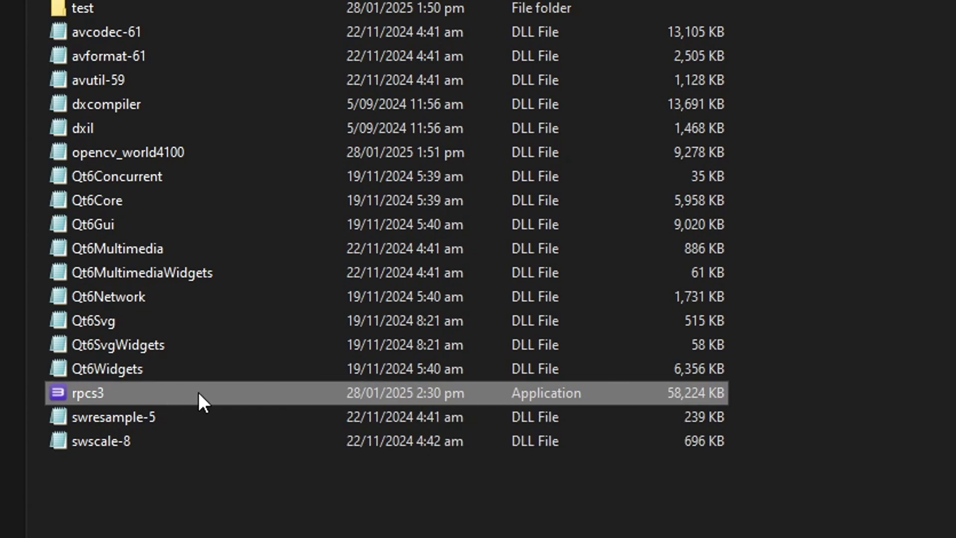
double_click(203, 395)
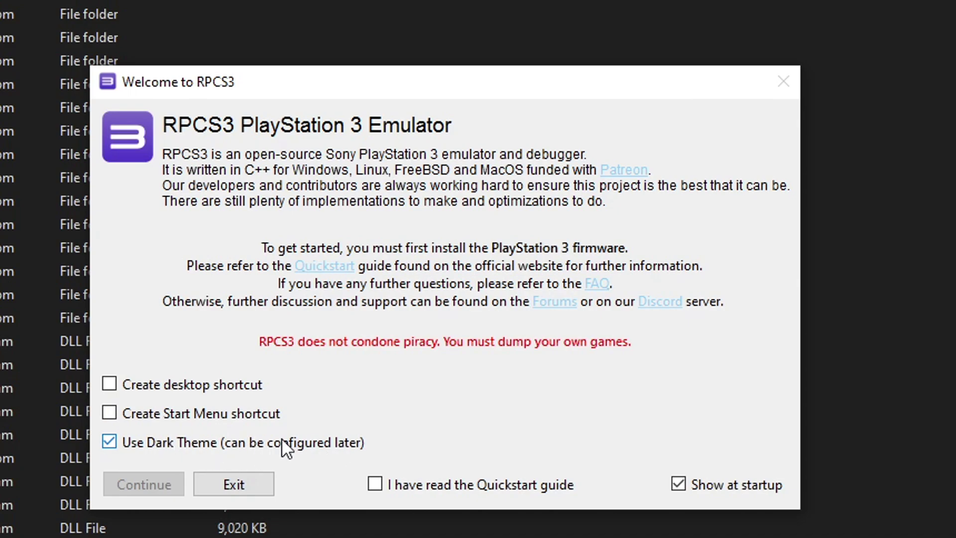
Step: Disable the dark theme and showing the welcome dialog at startup, confirm the Quickstart guide as read, continue, and maximize the RPCS3 window
click(225, 447)
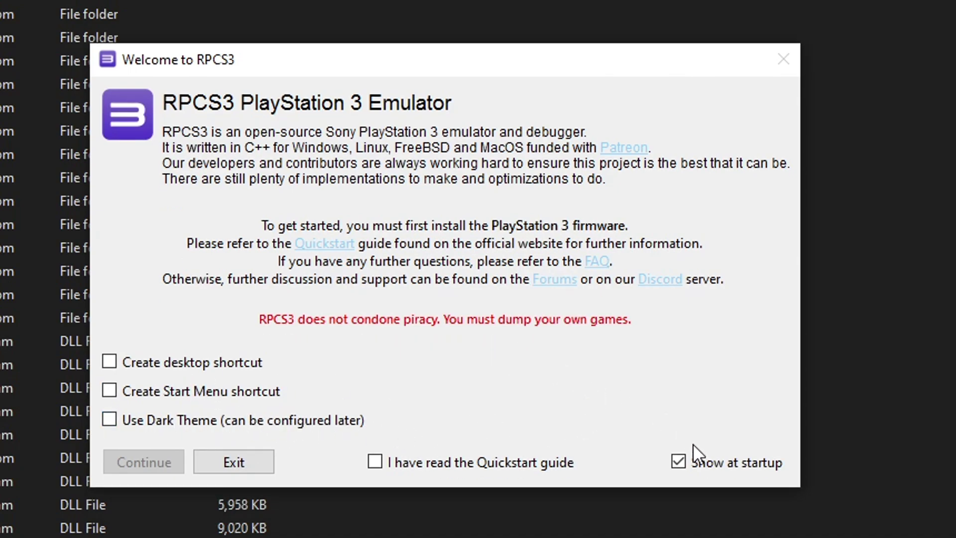
click(678, 460)
click(375, 463)
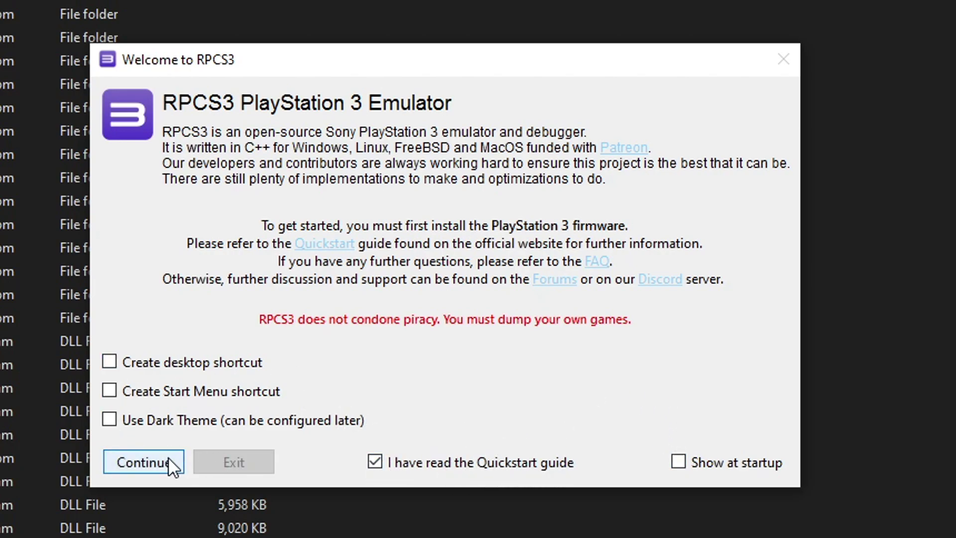
click(152, 458)
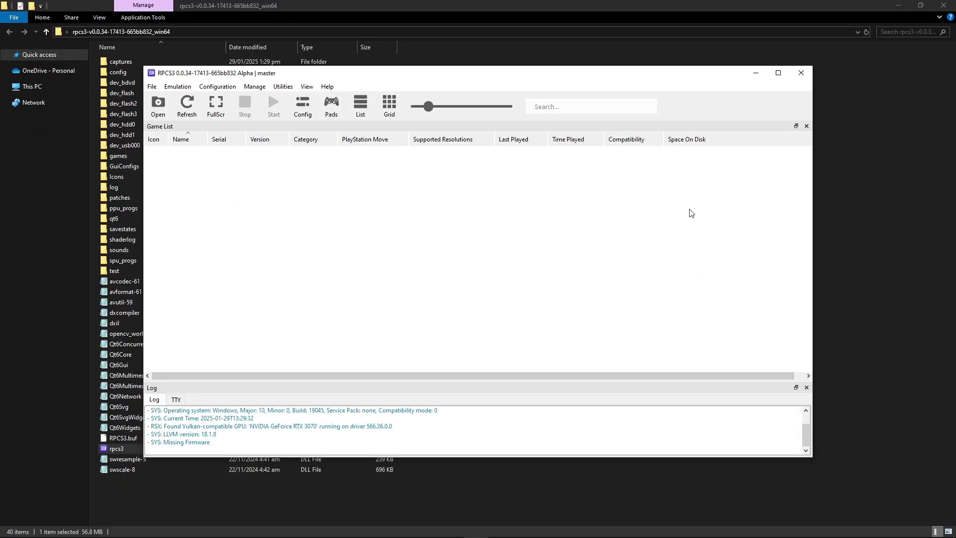
click(778, 73)
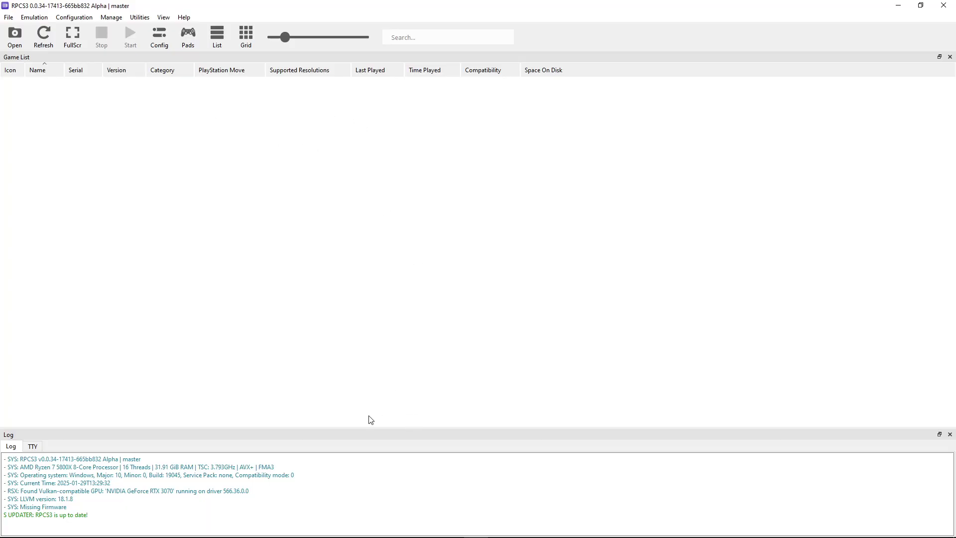
Step: Switch to the browser's PS3 system software update page and copy the Download PS3 Update link address under Update using a computer
click(354, 528)
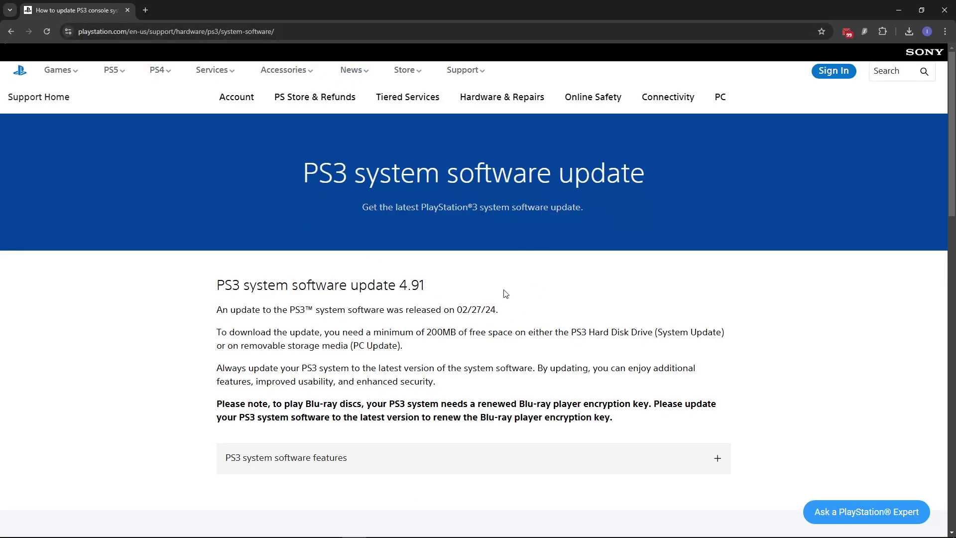
key(F11)
scroll(612, 239, down, 6)
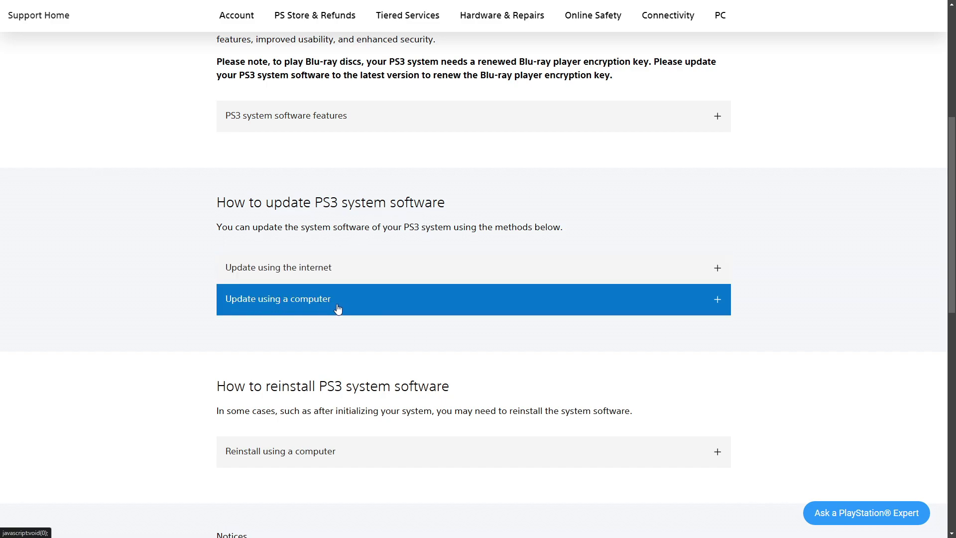
click(360, 309)
scroll(421, 310, down, 2)
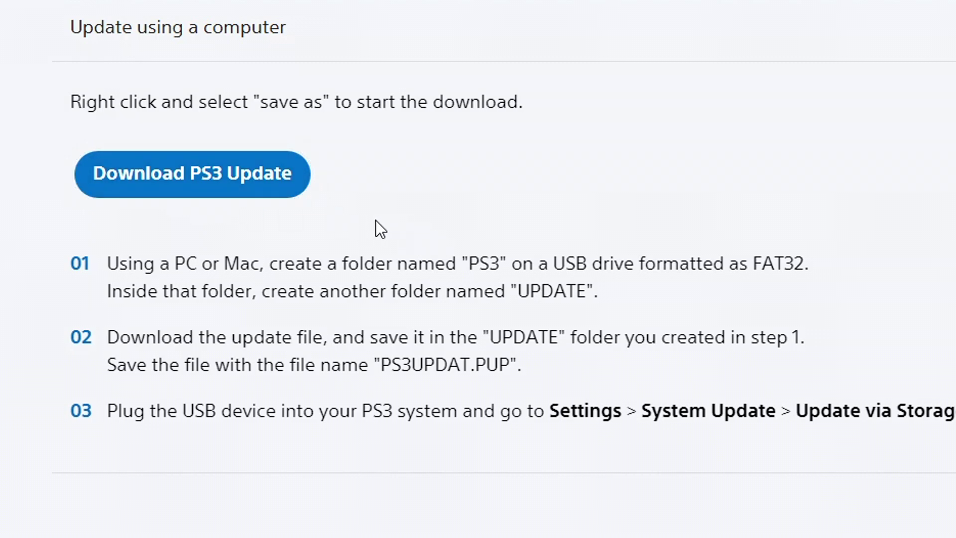
right_click(203, 192)
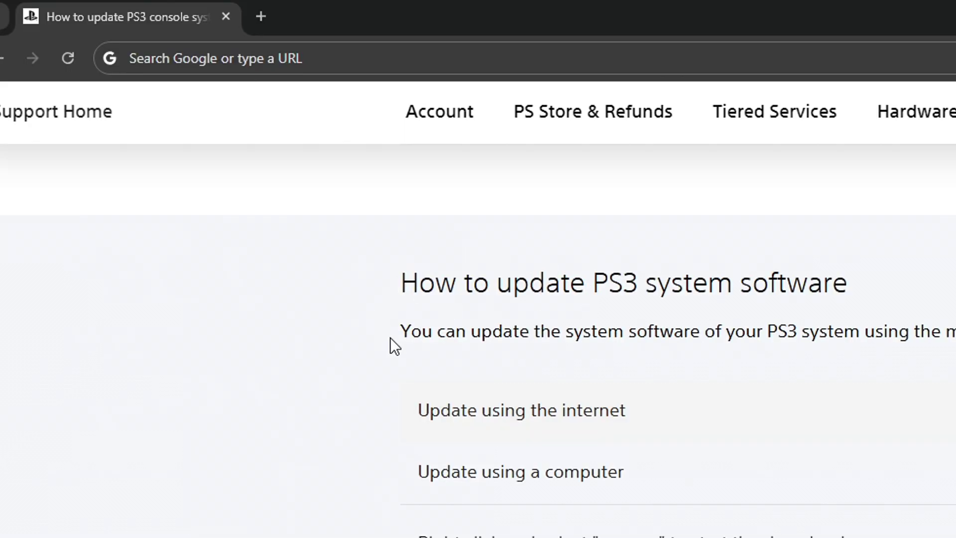
Step: Load the copied link in the browser to download PS3UPDAT.PUP into the rpcs3 folder, and check the file there
click(275, 58)
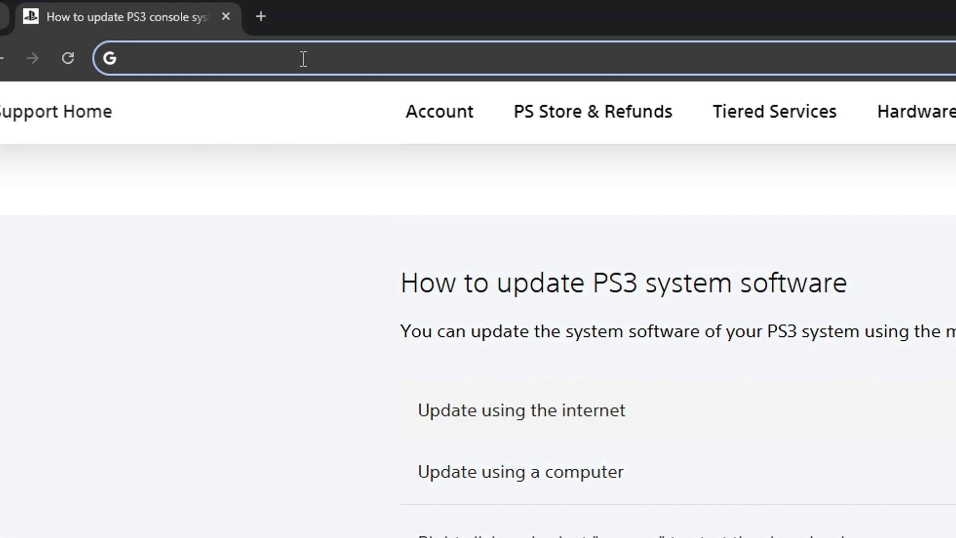
right_click(273, 59)
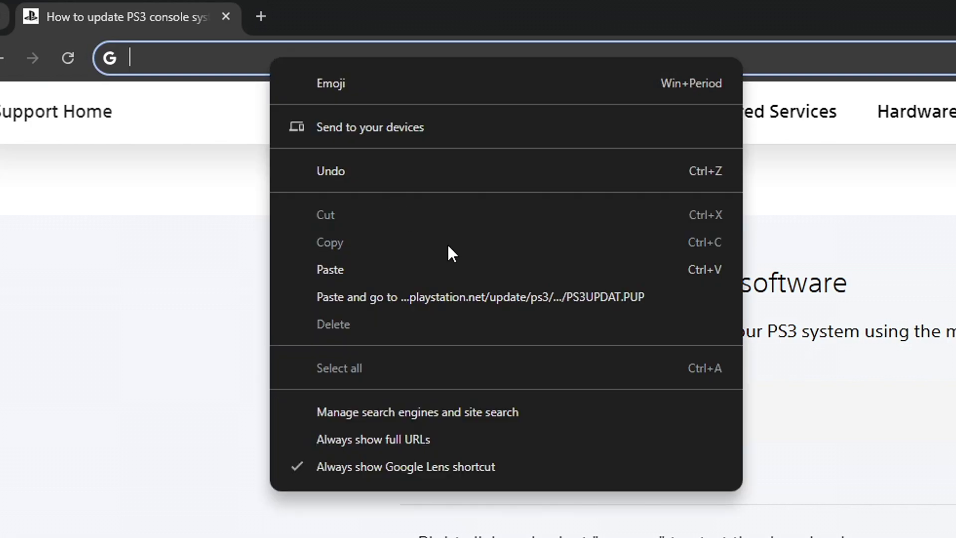
click(694, 277)
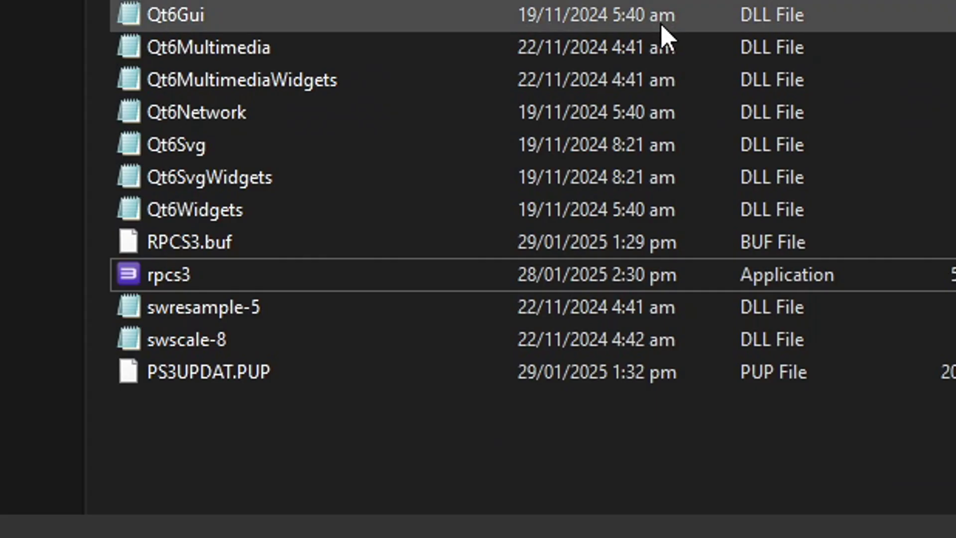
click(198, 375)
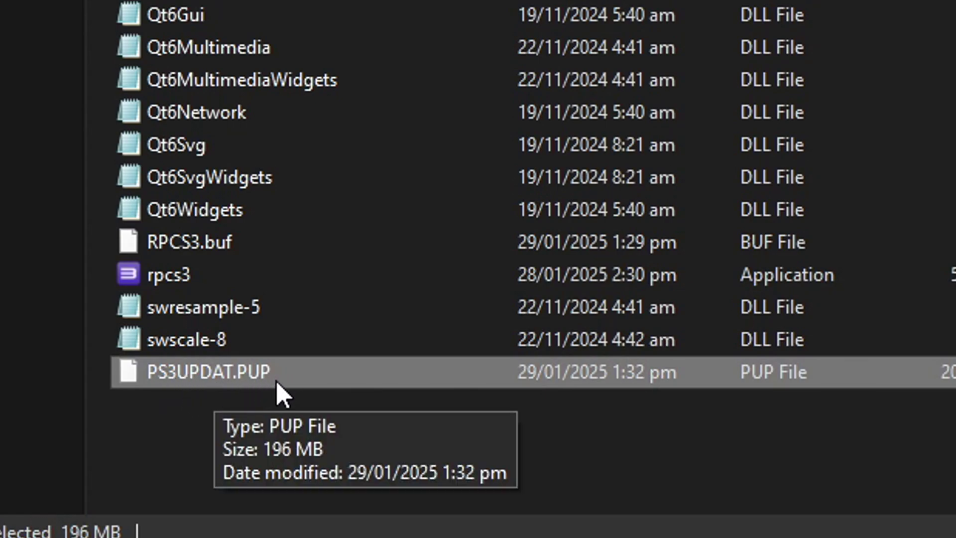
click(623, 392)
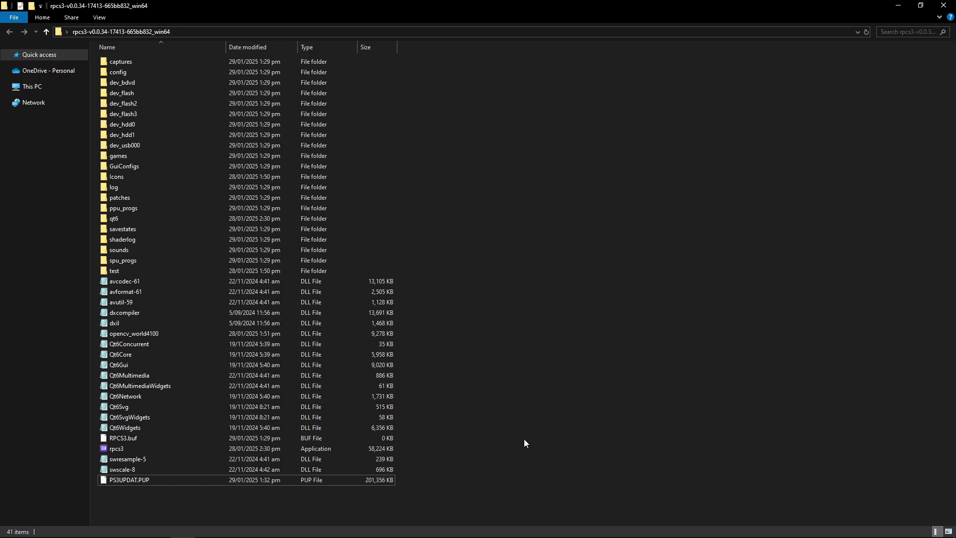
Step: Switch to RPCS3 and install the firmware from PS3UPDAT.PUP, using the All files filter in the file selection
click(479, 531)
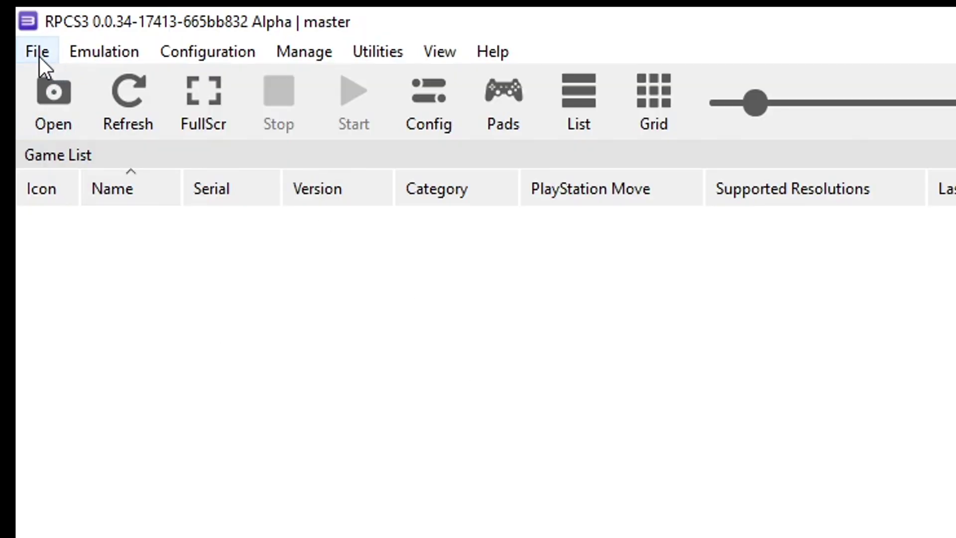
click(40, 56)
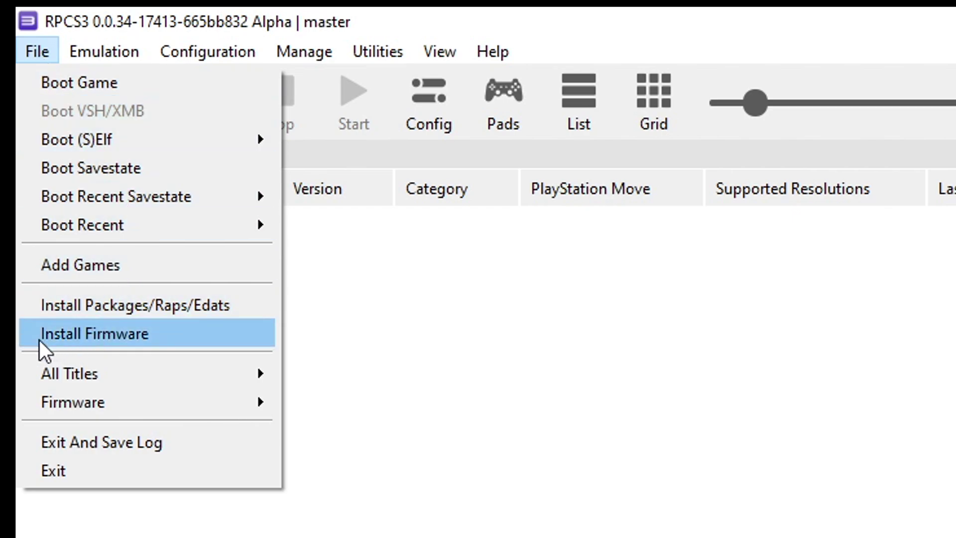
click(161, 341)
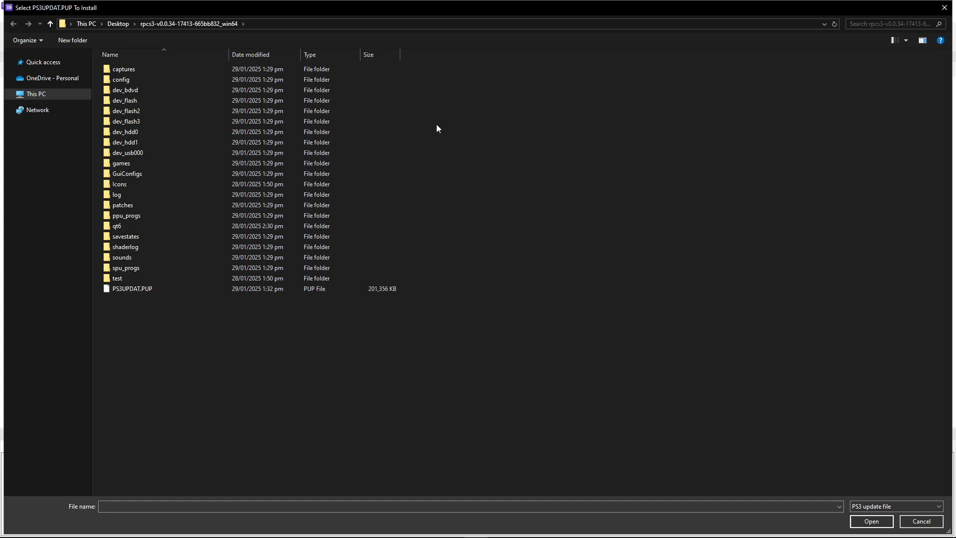
click(153, 289)
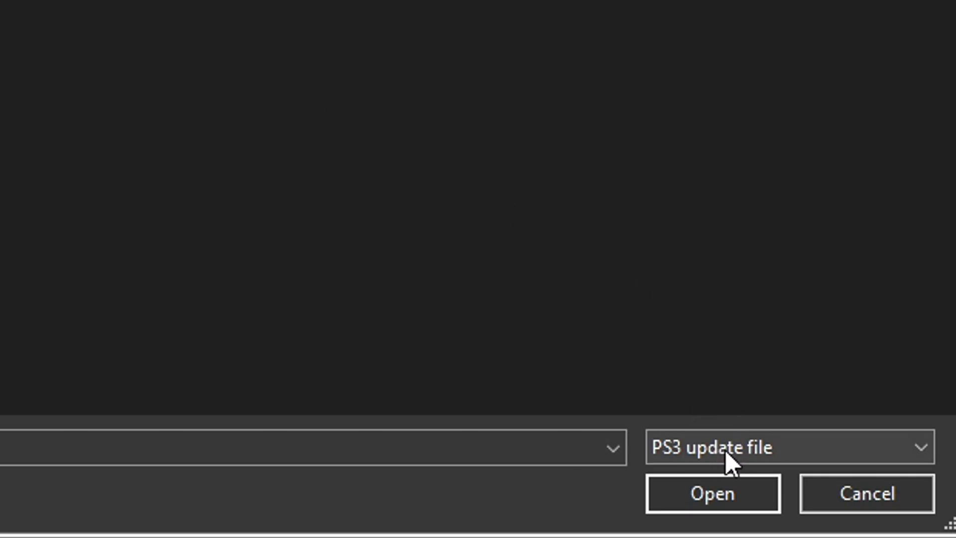
click(787, 447)
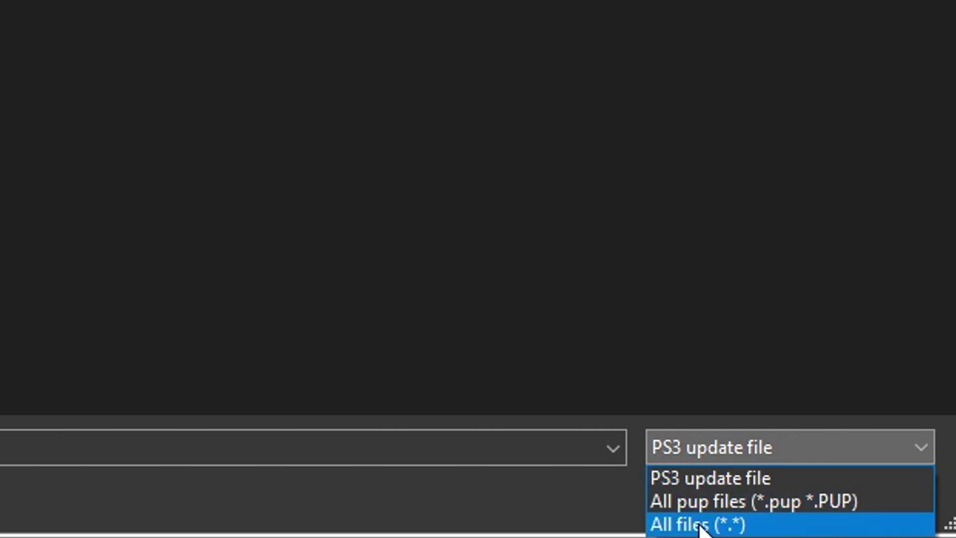
click(745, 525)
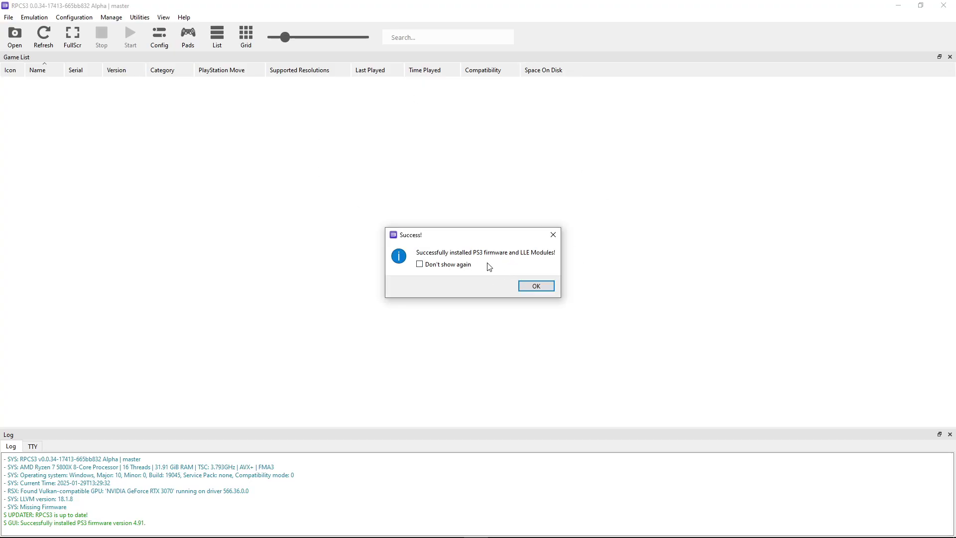
click(536, 291)
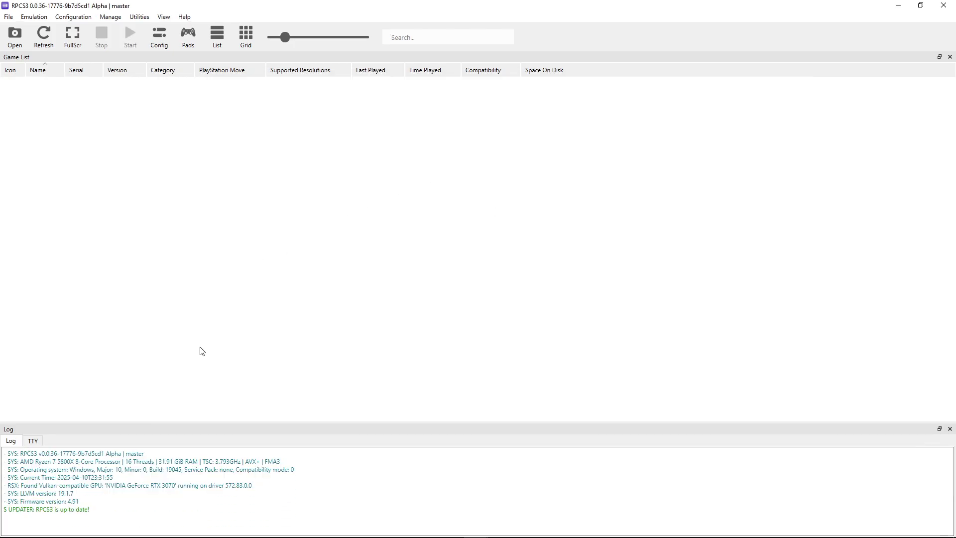
Step: Switch to File Explorer and open the games folder inside the rpcs3 folder
click(110, 529)
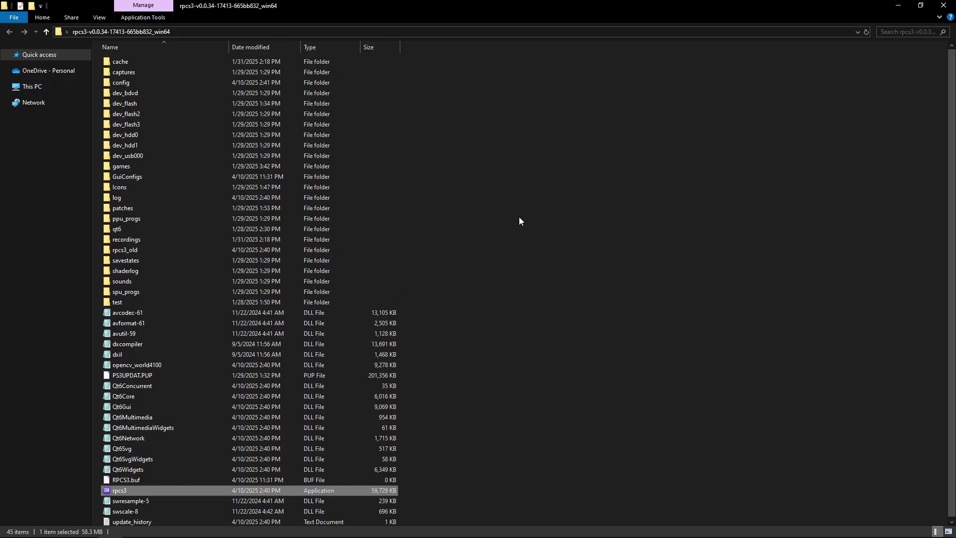
click(509, 234)
click(116, 166)
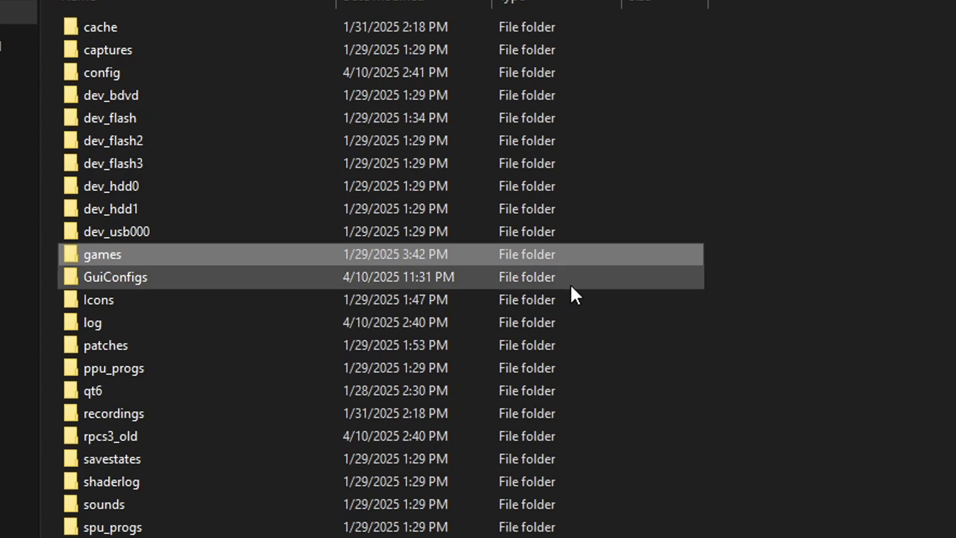
click(788, 266)
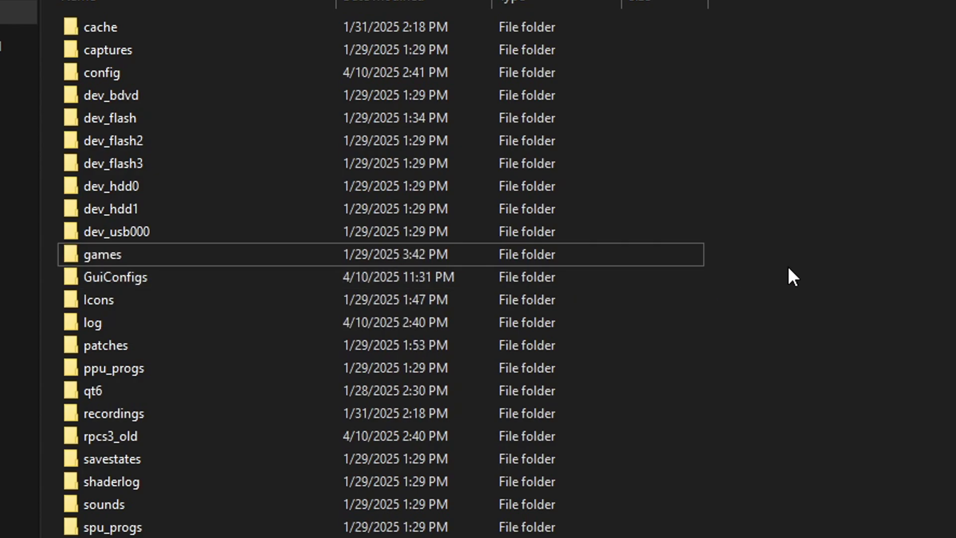
click(165, 257)
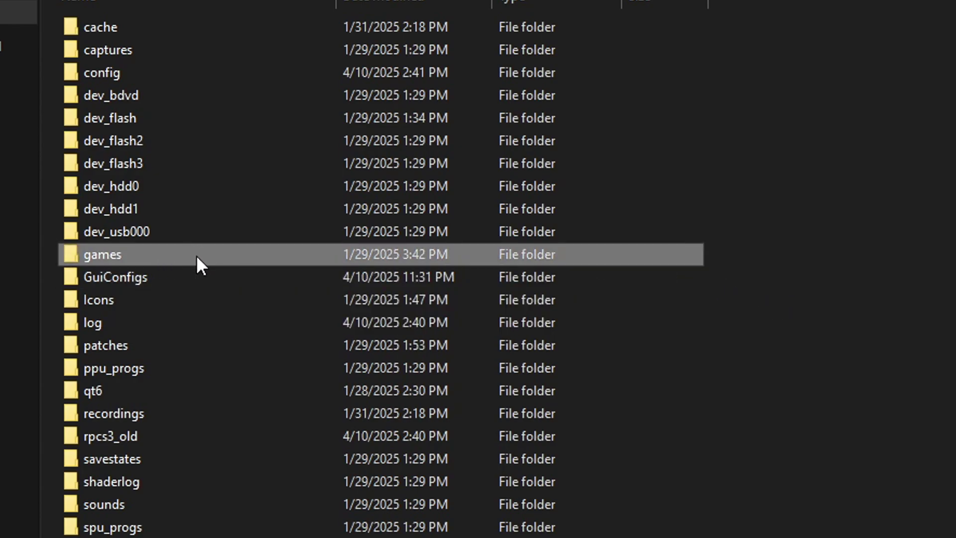
double_click(197, 255)
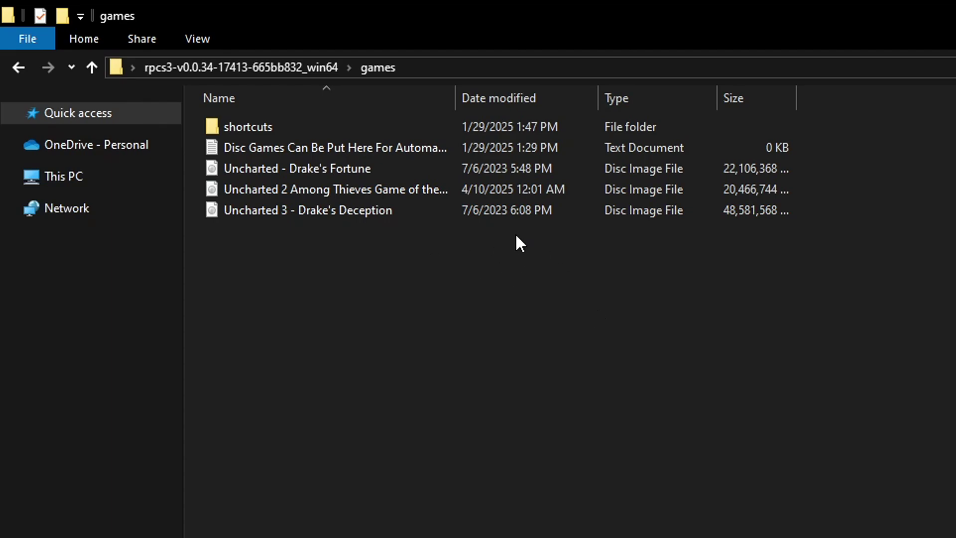
Step: Extract the Uncharted - Drake's Fortune disc image with 7-Zip into a folder of the same name
click(339, 177)
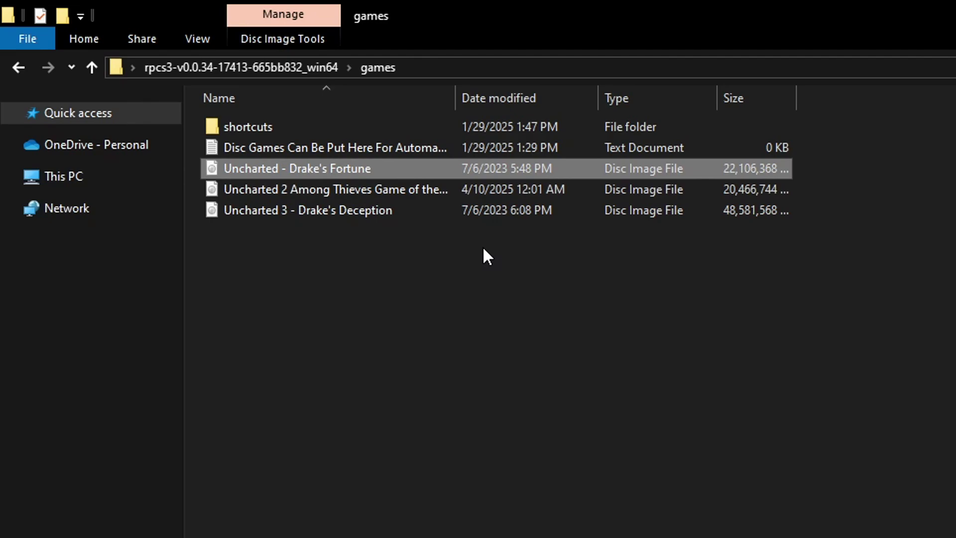
click(506, 262)
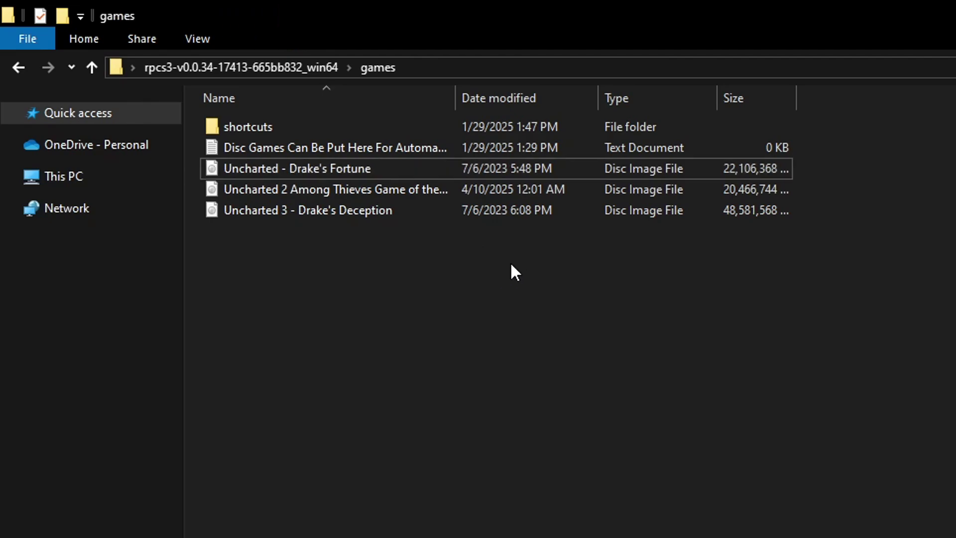
click(354, 173)
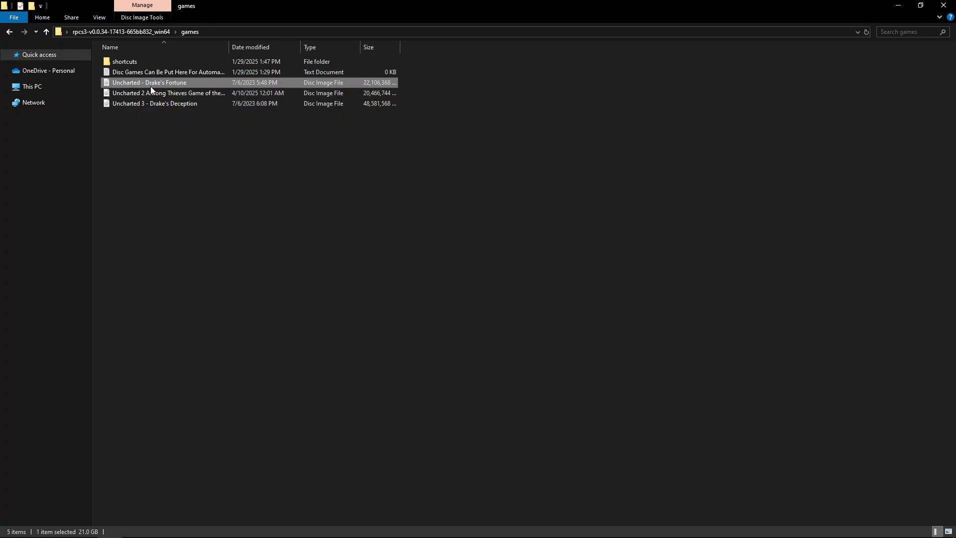
right_click(190, 84)
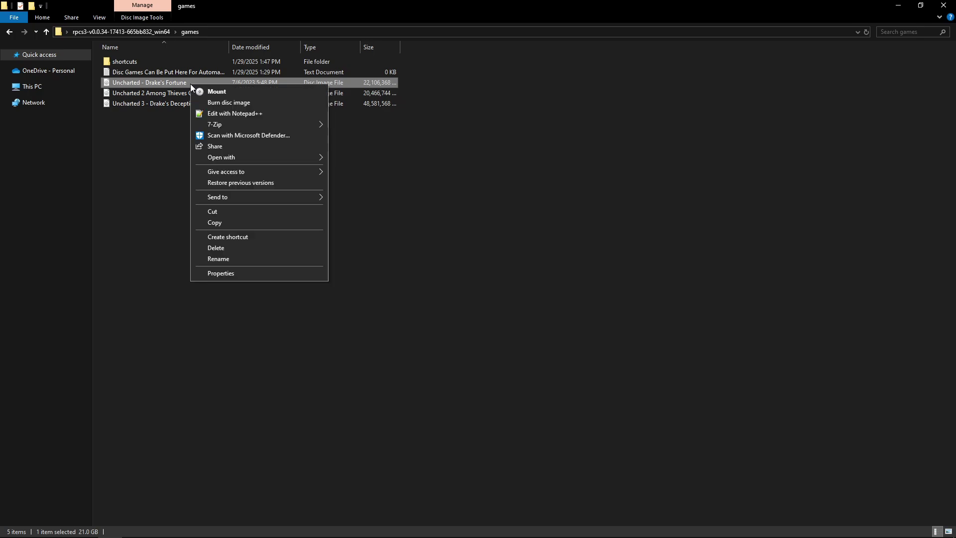
mouse_move(259, 151)
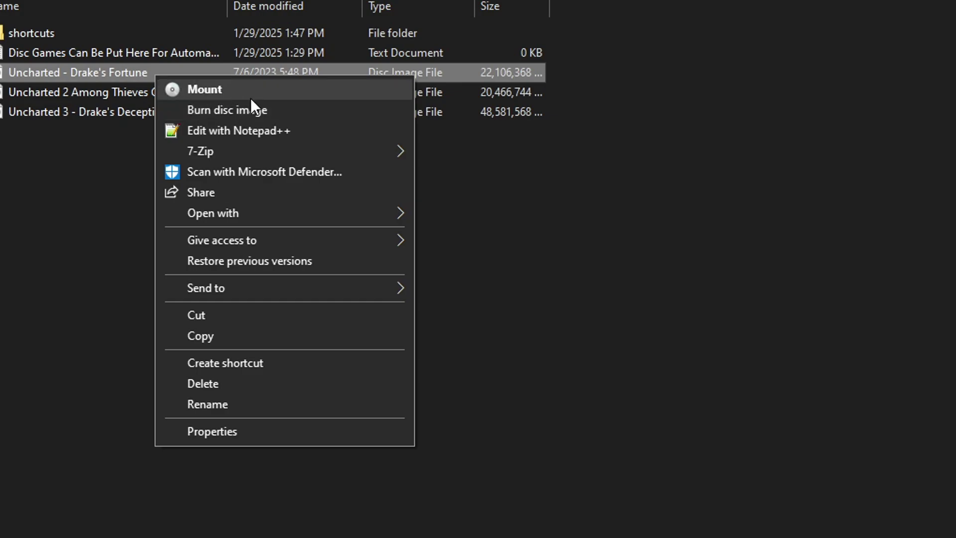
mouse_move(317, 158)
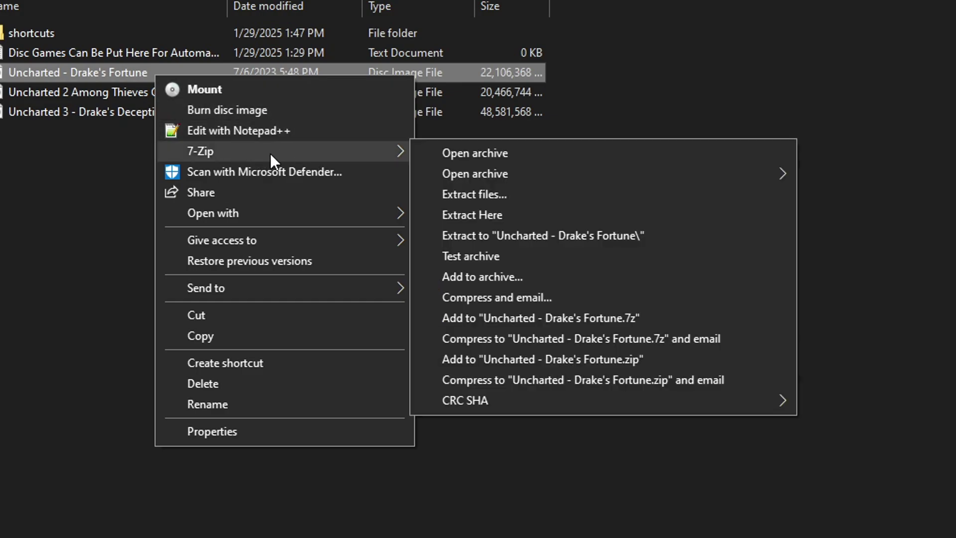
click(588, 239)
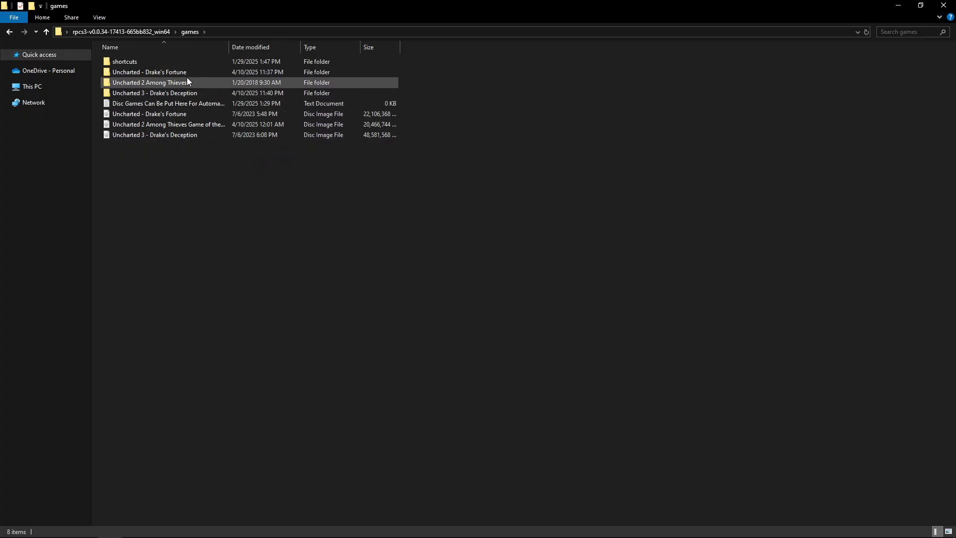
Step: Examine the contents of the extracted Uncharted - Drake's Fortune folder and the disc images in the games folder
double_click(167, 73)
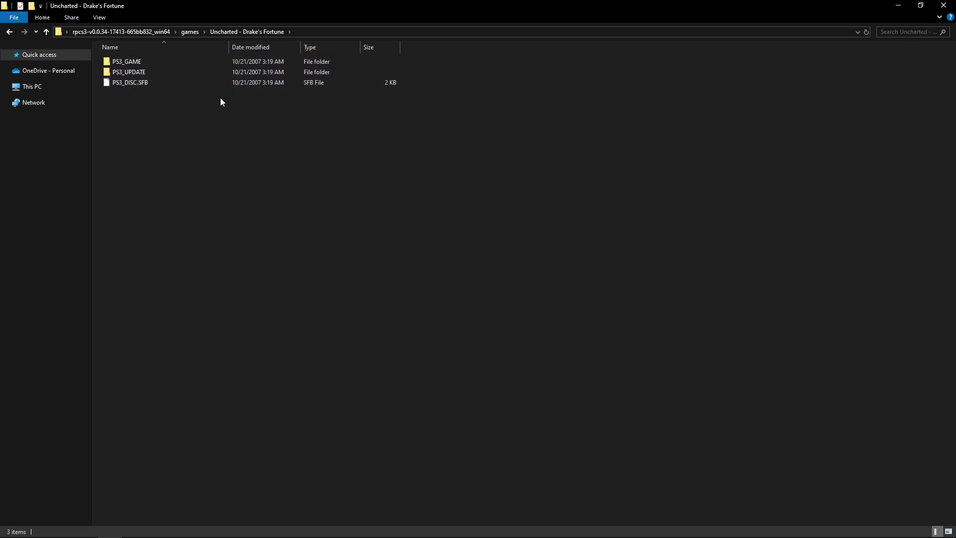
click(192, 33)
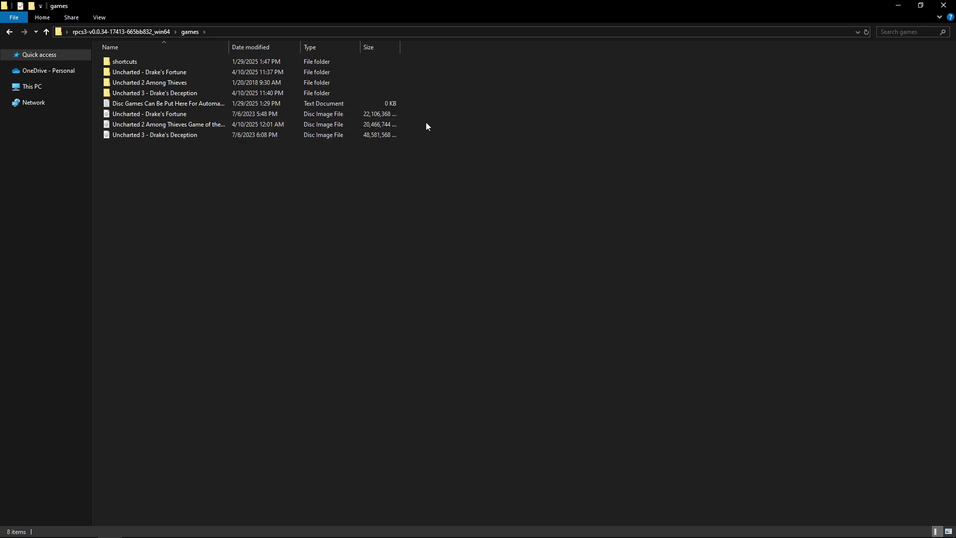
drag(421, 115, 391, 126)
click(356, 176)
Step: Return to the main rpcs3 folder, switch to RPCS3 and refresh its game list
click(138, 31)
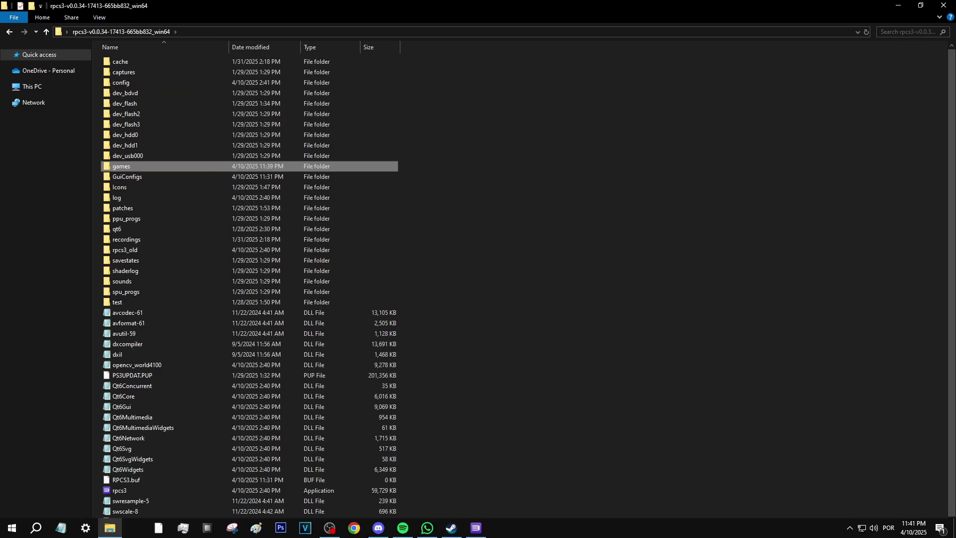
click(479, 531)
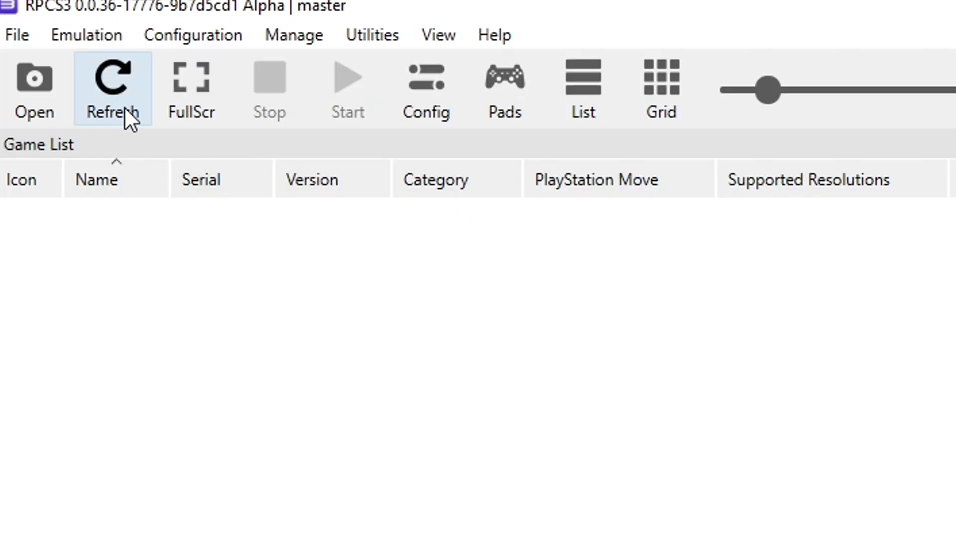
click(128, 113)
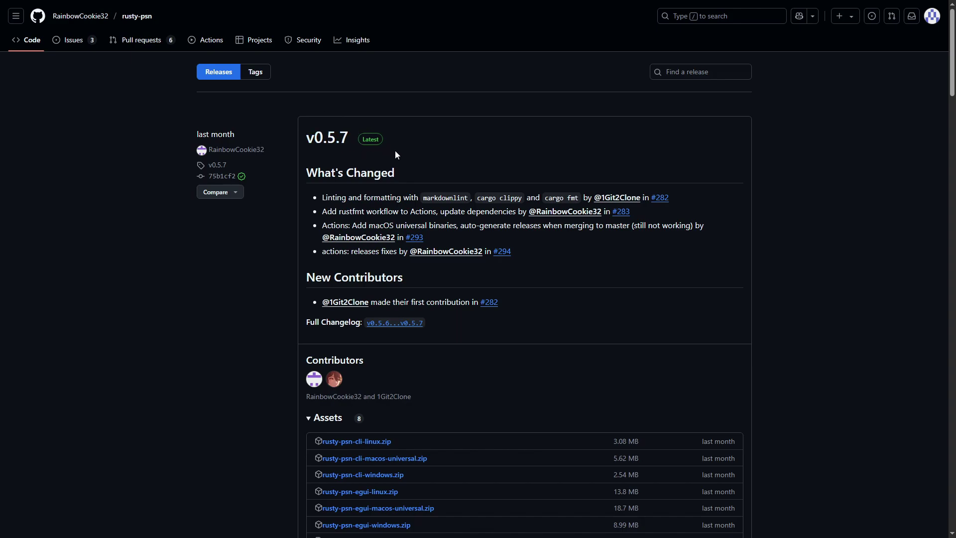
Step: Download rusty-psn-egui-windows.zip from the rusty-psn v0.5.7 release assets on GitHub into the rpcs3 folder
scroll(349, 142, down, 4)
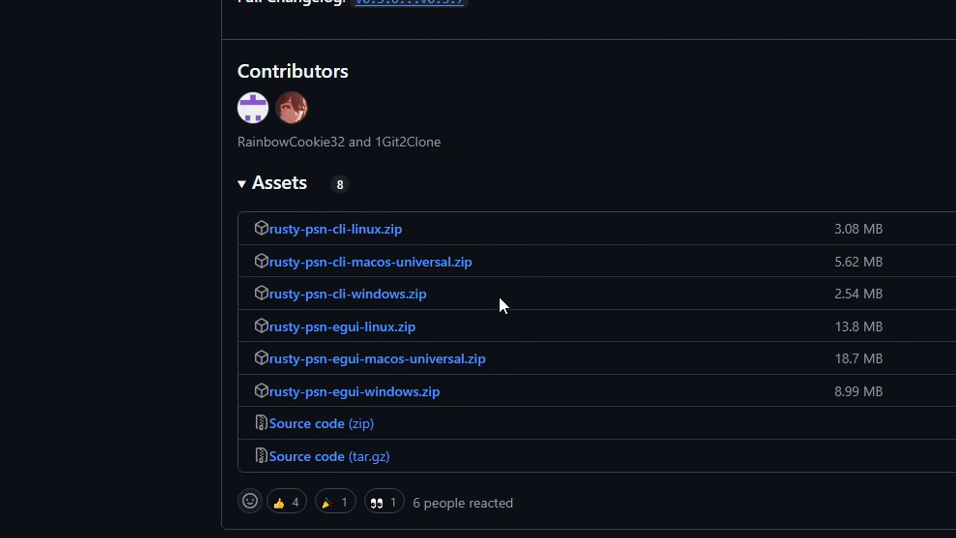
scroll(478, 376, down, 2)
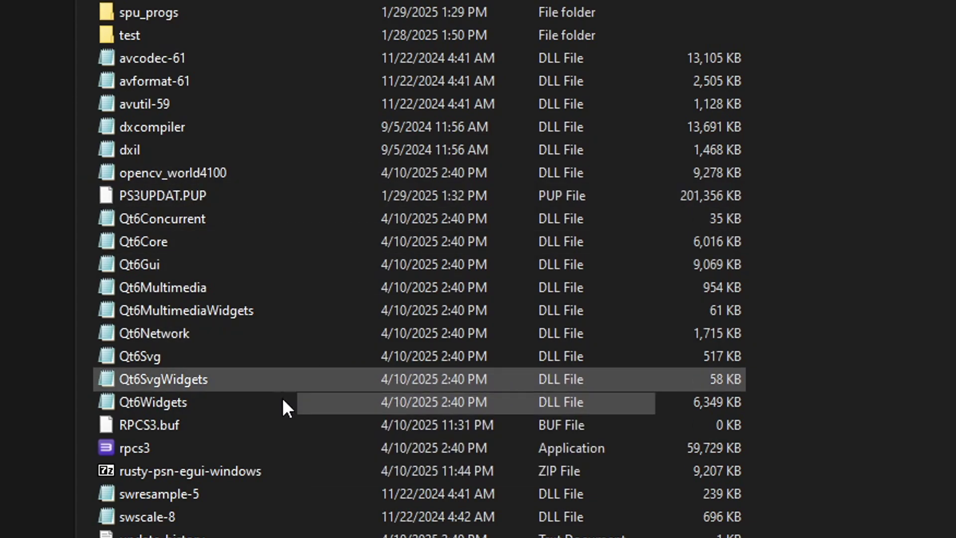
Step: Extract rusty-psn-egui-windows.zip directly into the rpcs3 folder with 7-Zip and delete the zip archive
click(259, 474)
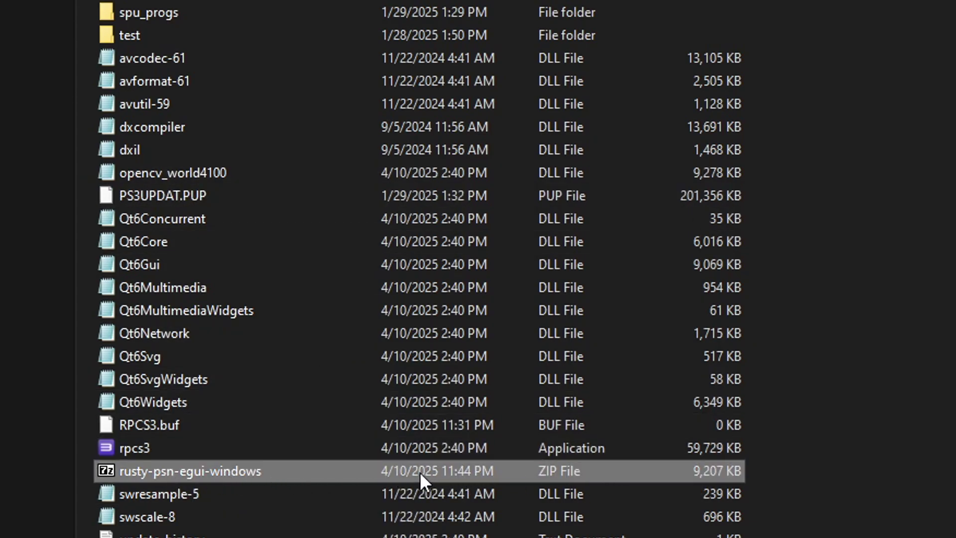
right_click(283, 472)
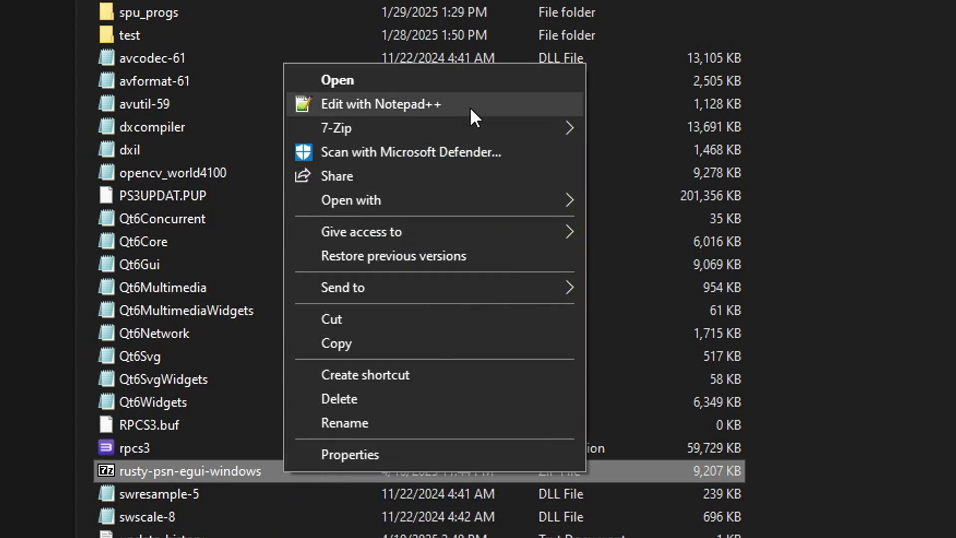
mouse_move(478, 127)
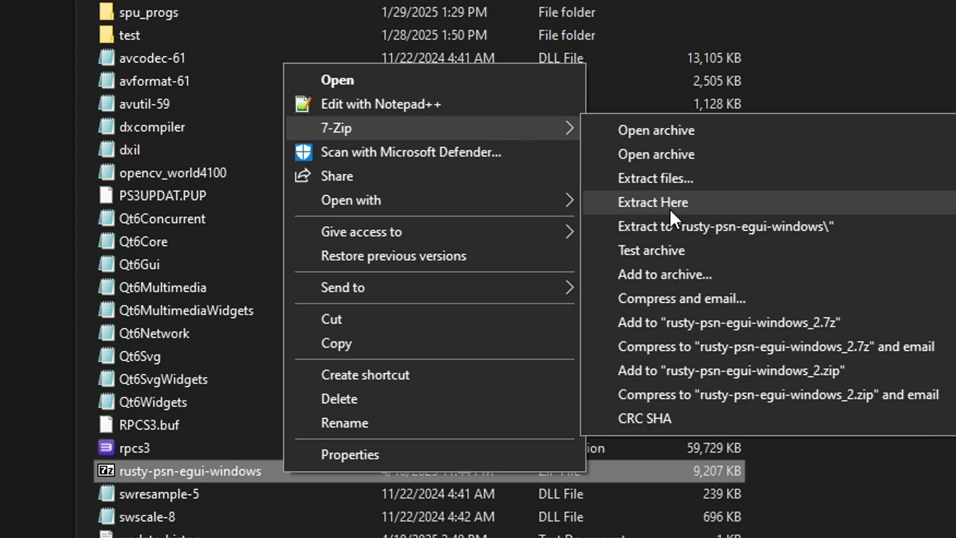
click(739, 211)
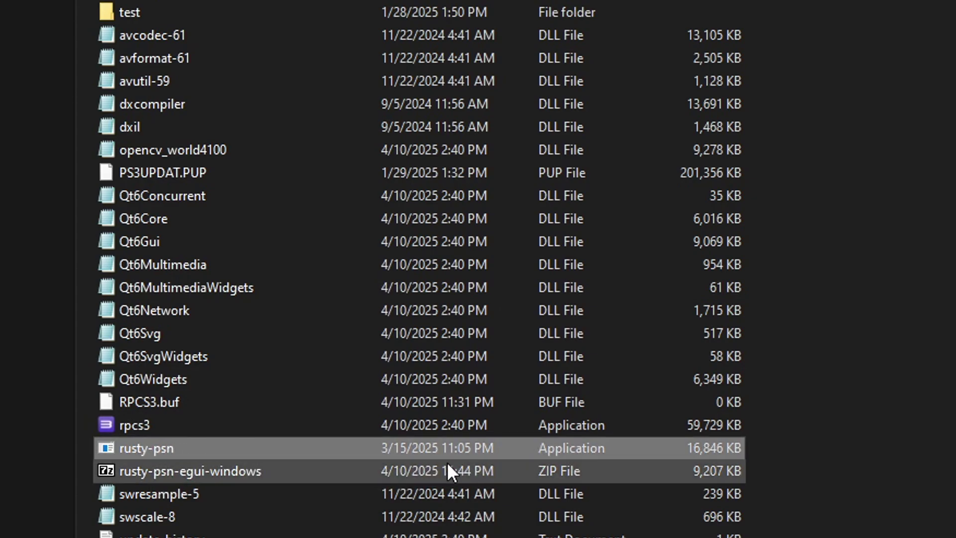
click(261, 471)
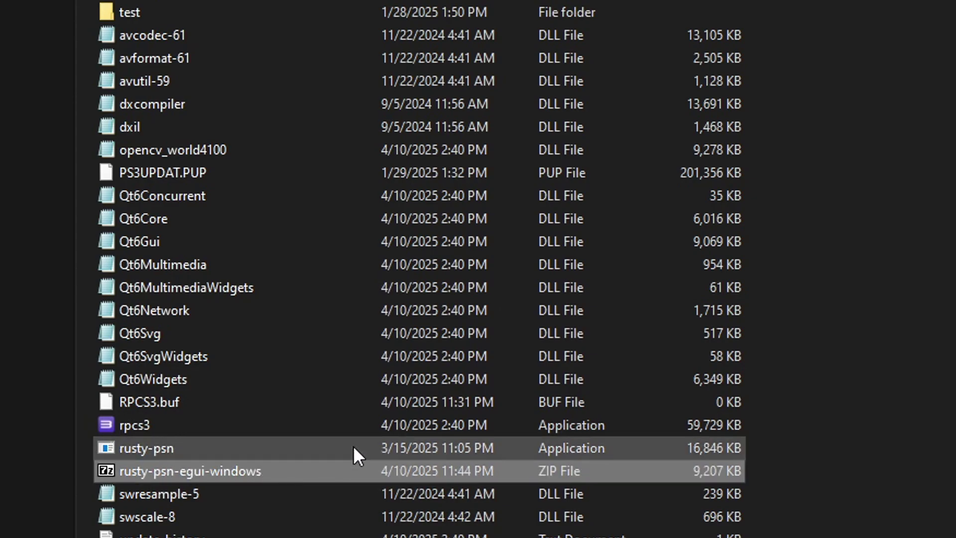
key(Delete)
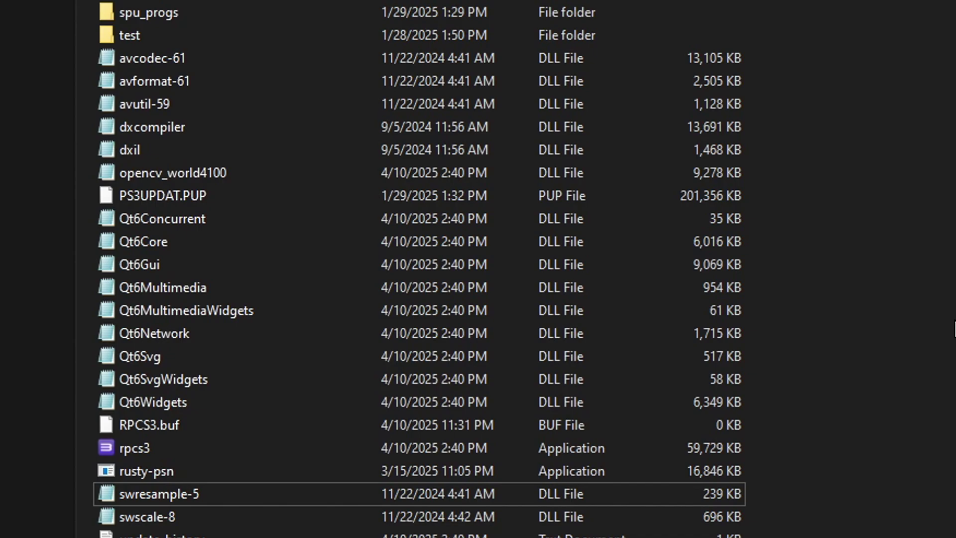
Step: Launch the extracted rusty-psn application and open its settings
click(253, 471)
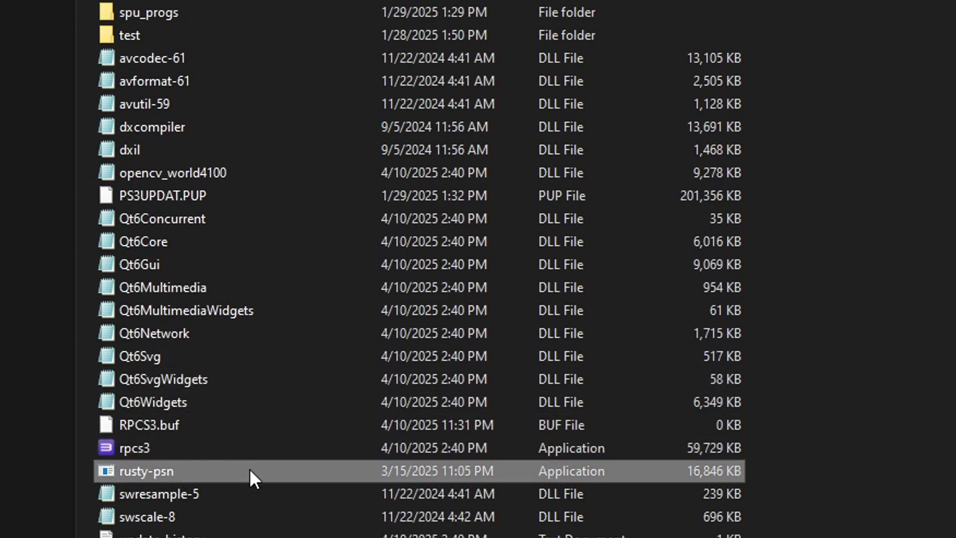
double_click(249, 471)
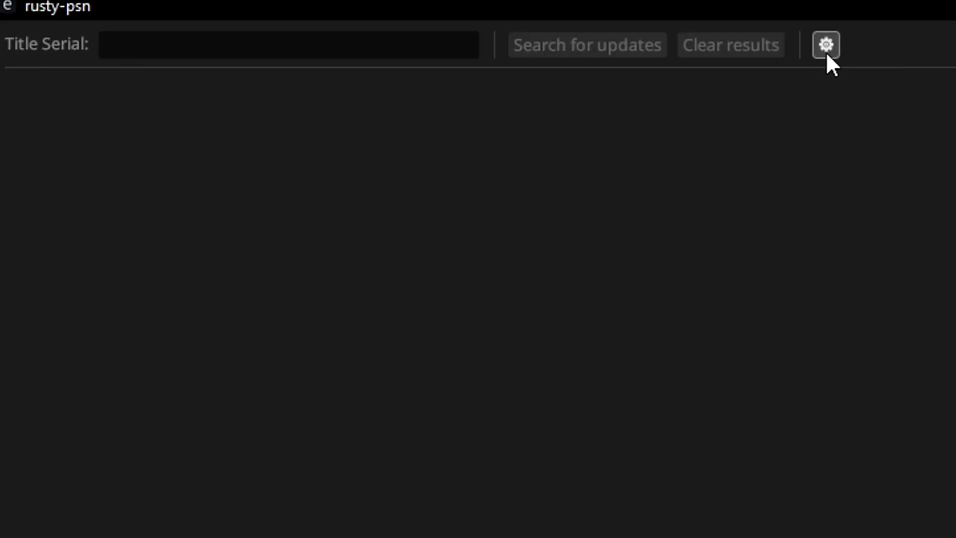
click(825, 45)
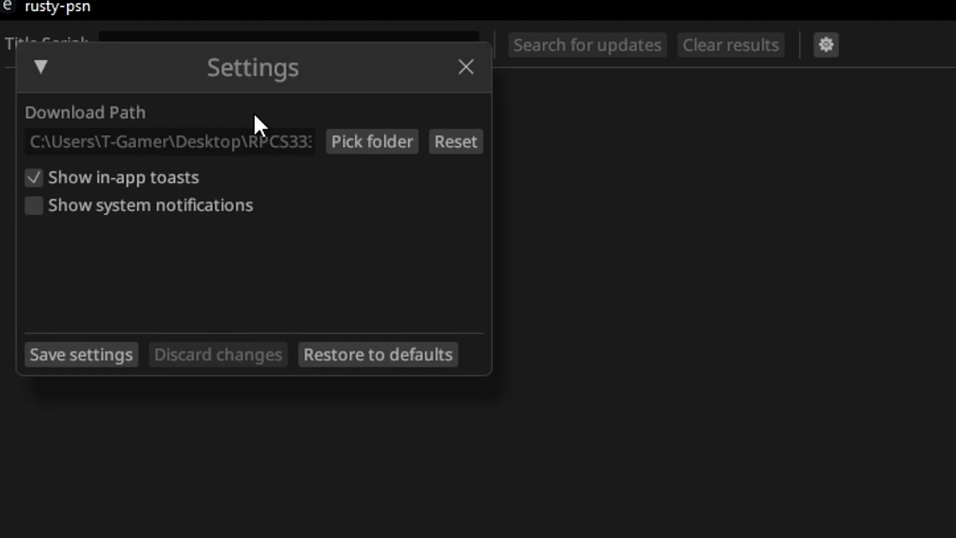
drag(254, 113, 333, 132)
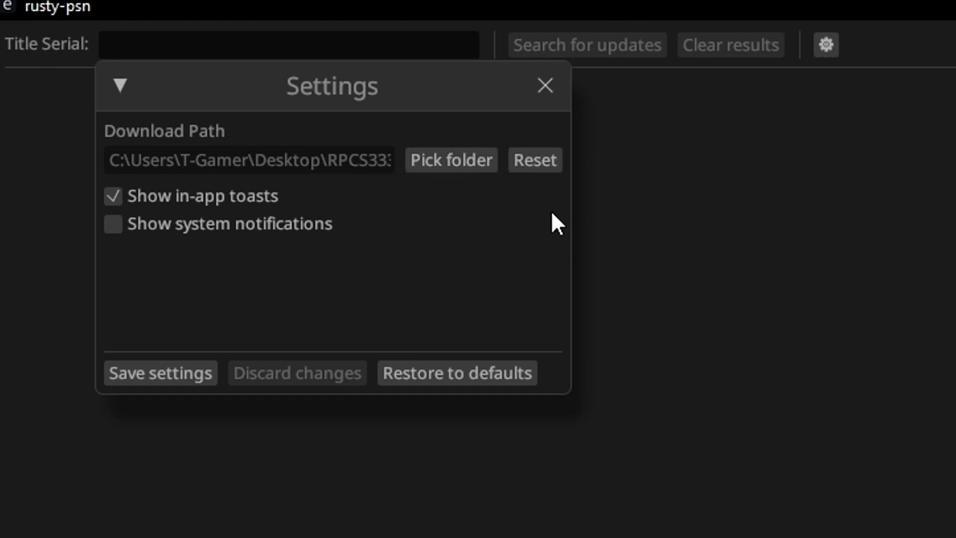
Step: Start choosing a new download path and create a folder named update inside the rpcs3 folder
click(474, 165)
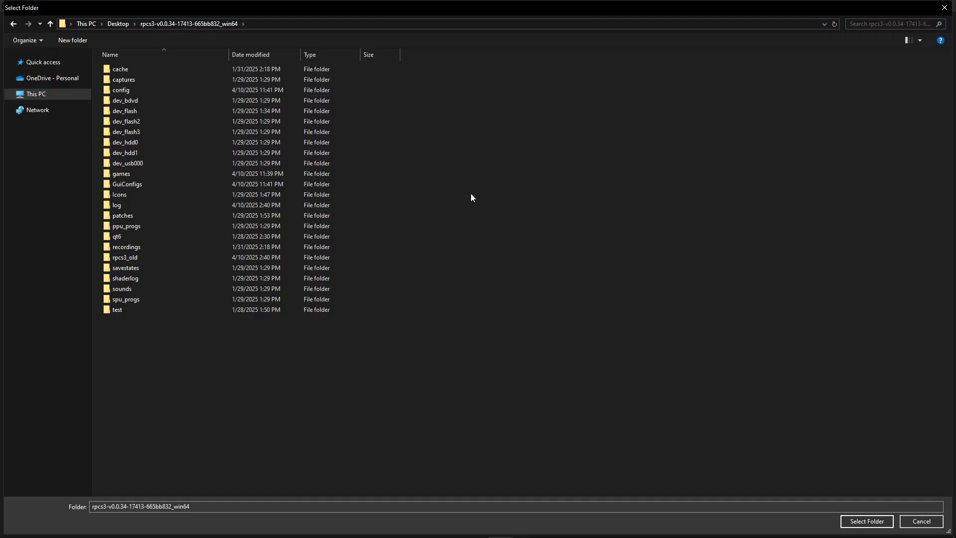
right_click(421, 320)
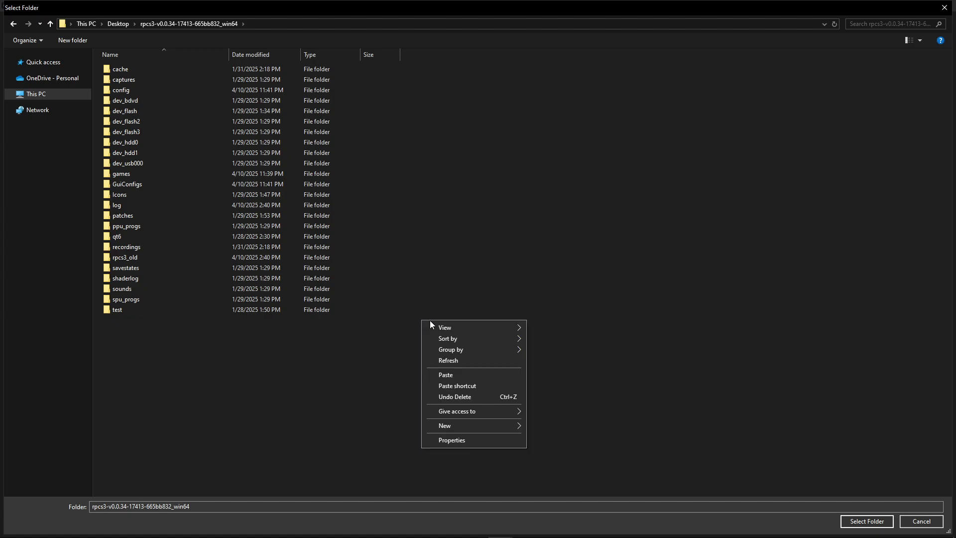
mouse_move(458, 428)
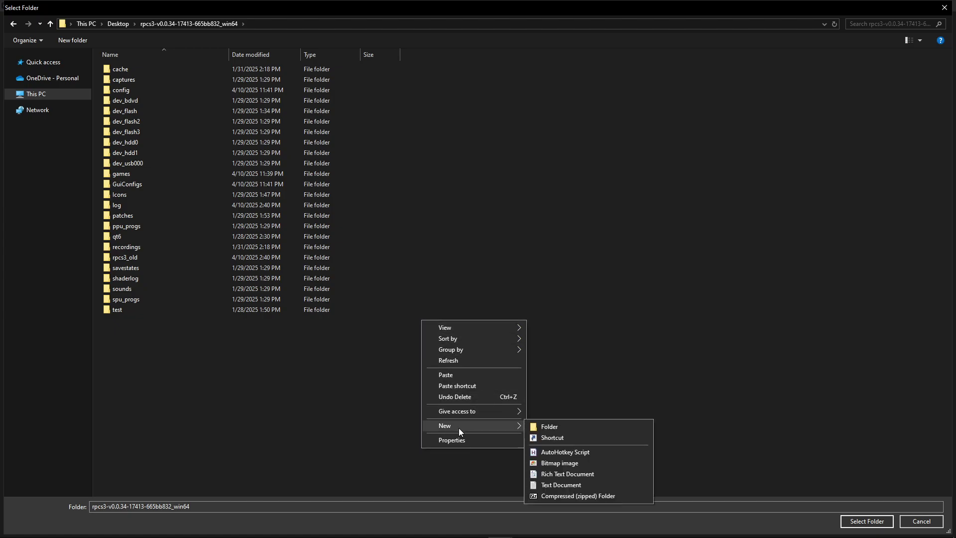
click(568, 427)
text(update)
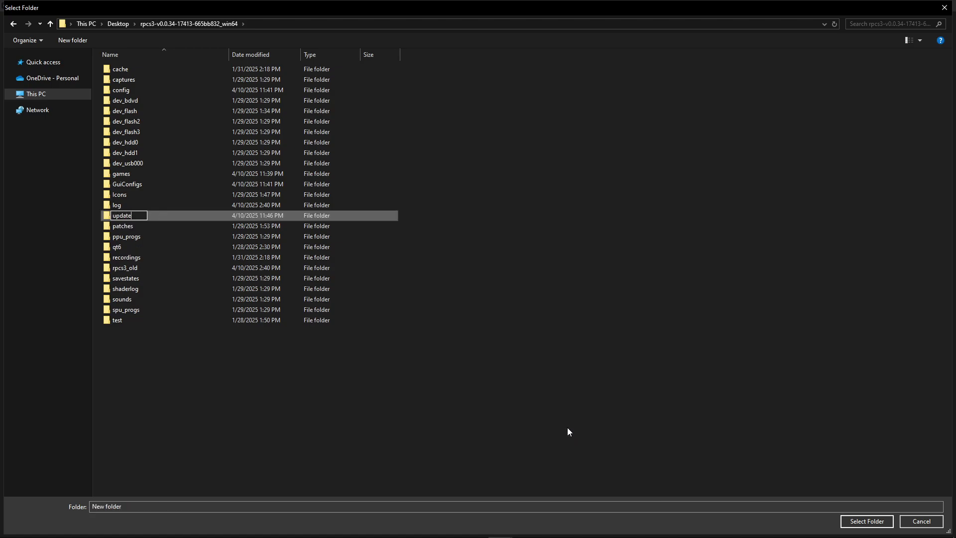
key(Return)
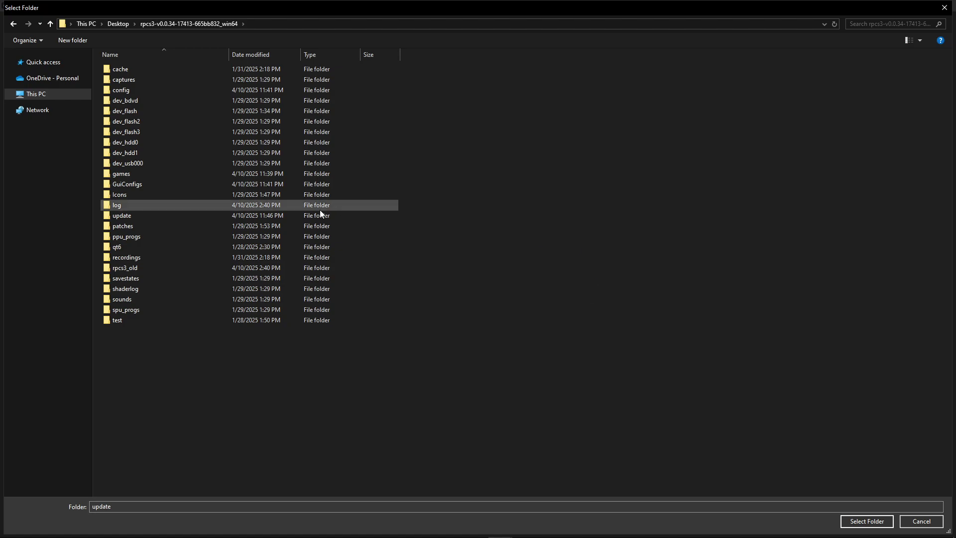
Step: Set the update folder as the rusty-psn download path and save the settings
click(138, 216)
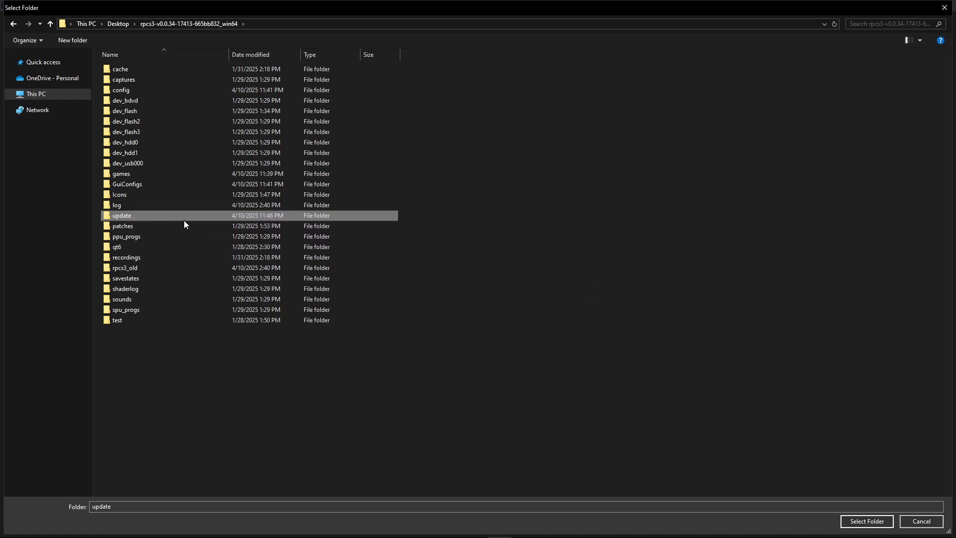
click(871, 522)
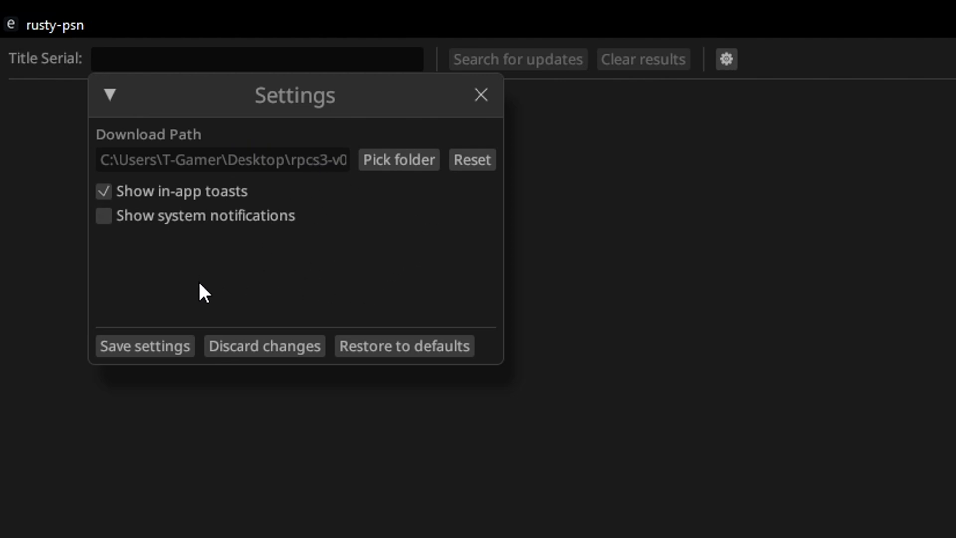
click(146, 347)
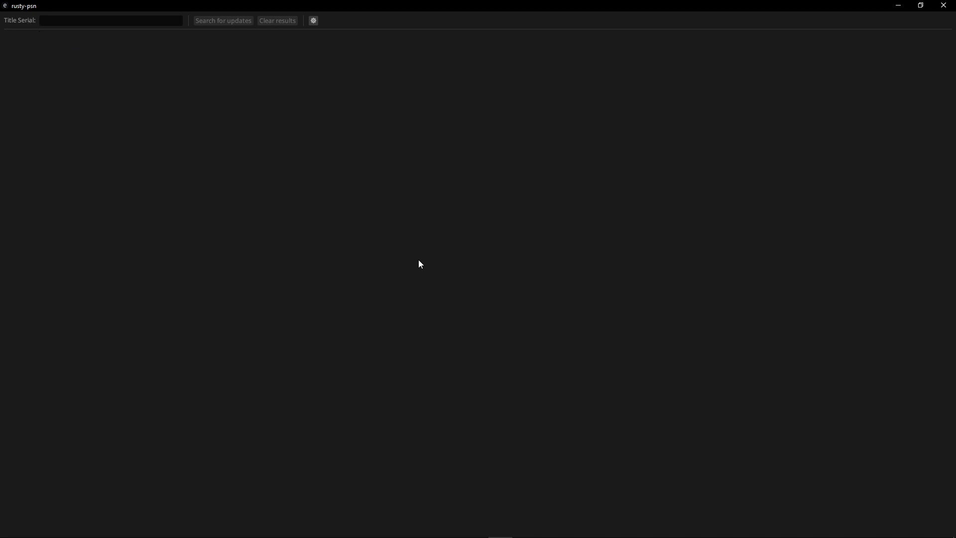
Step: Switch to RPCS3 and copy the serial of Uncharted 2: Among Thieves from the game list
click(498, 526)
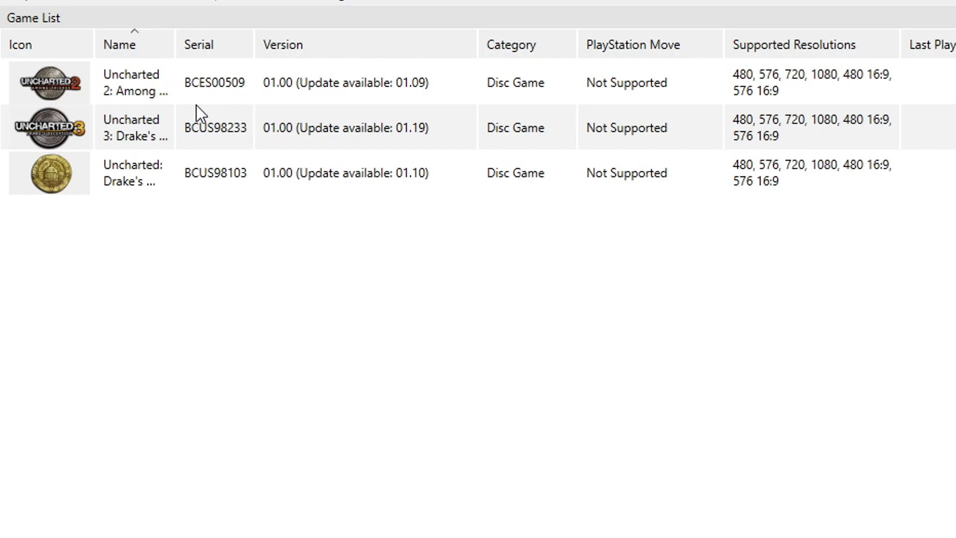
click(168, 97)
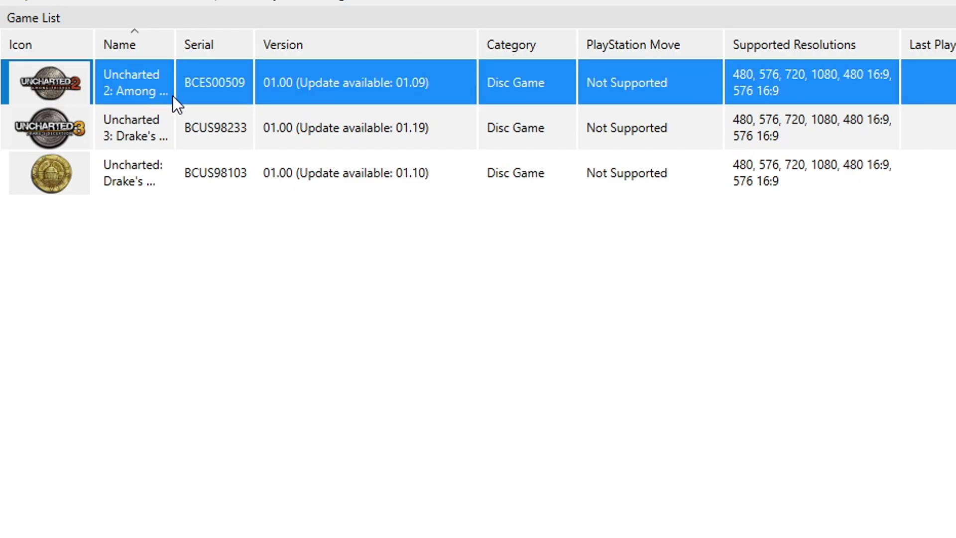
right_click(174, 102)
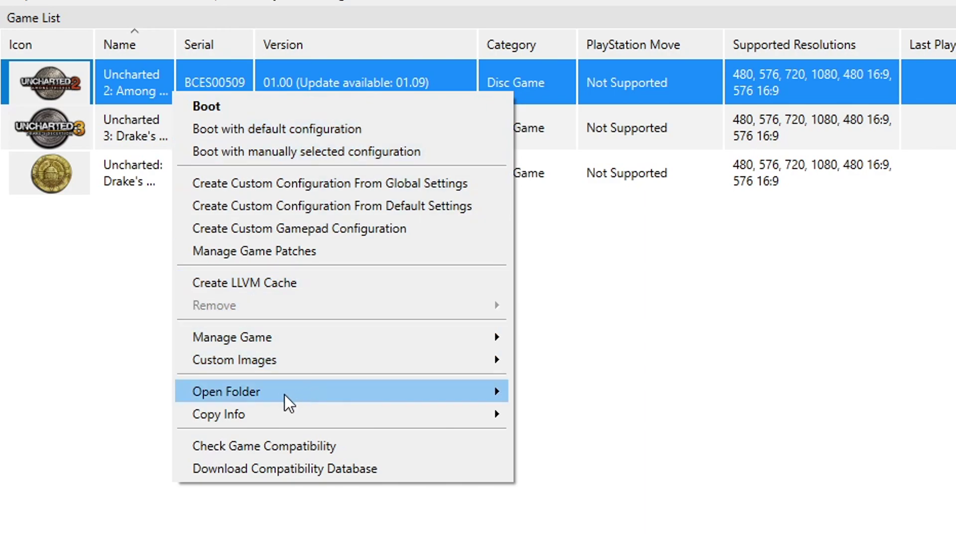
mouse_move(234, 418)
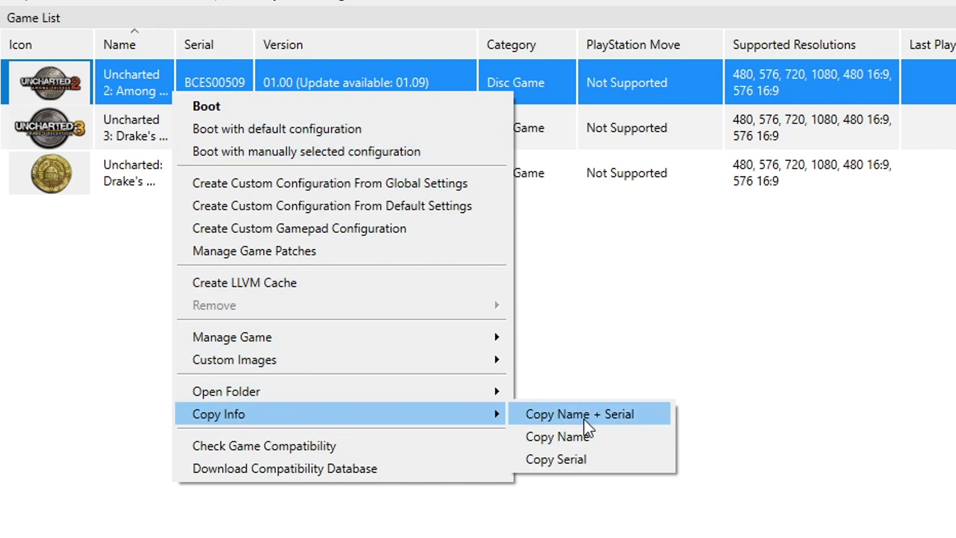
click(593, 464)
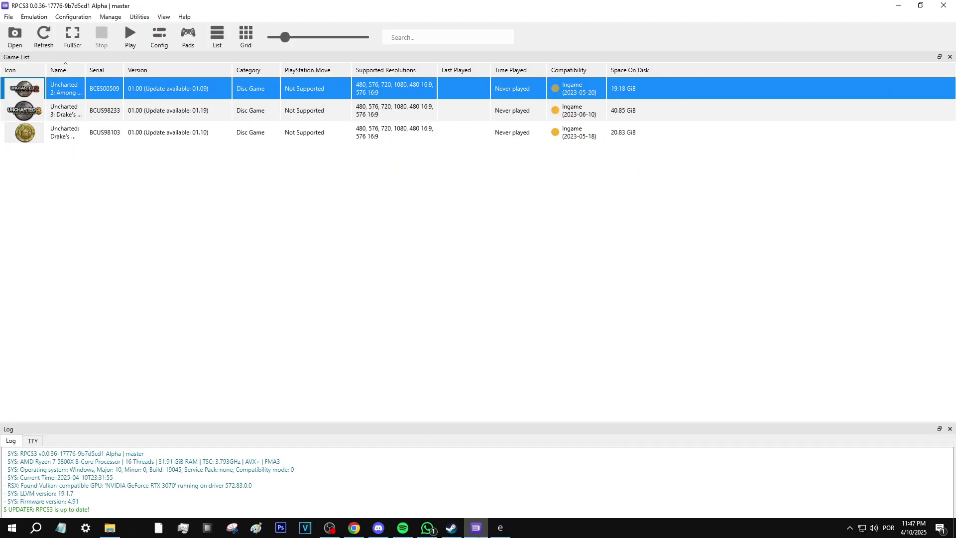
Step: Switch to rusty-psn, paste BCES00509 as the title serial and search for its updates
click(500, 527)
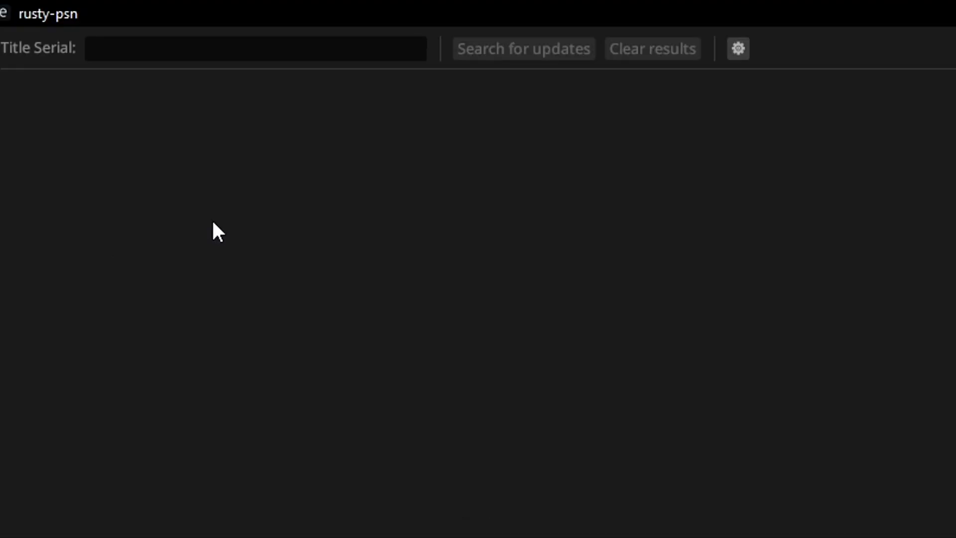
click(124, 50)
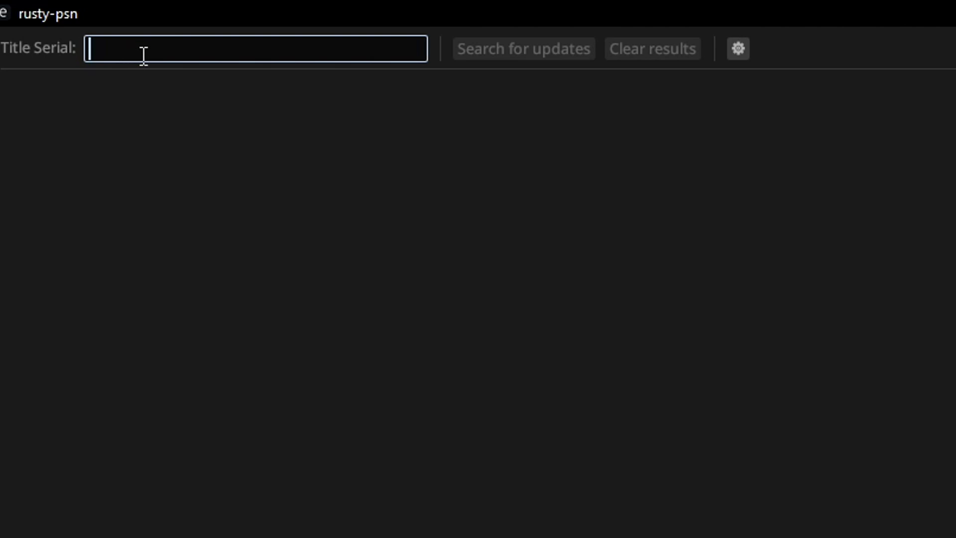
key(ctrl+v)
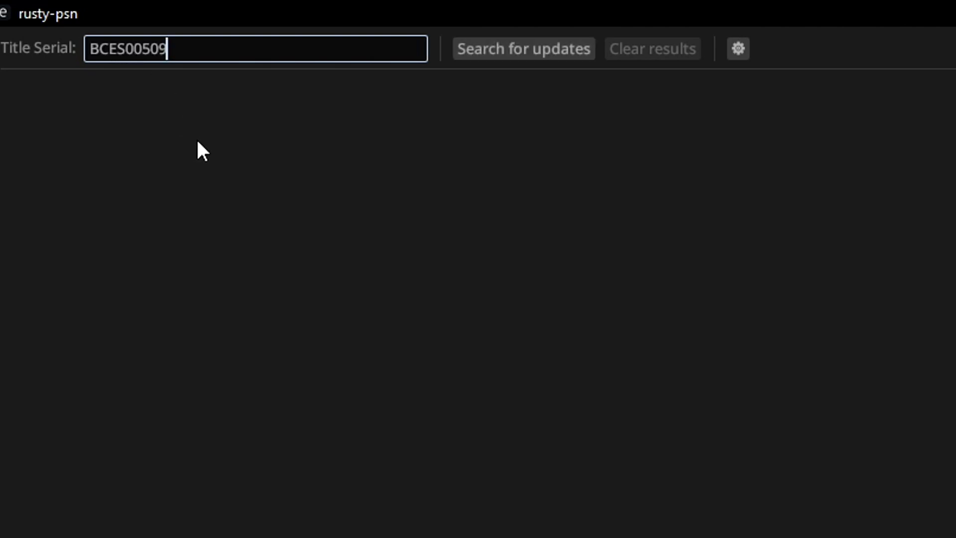
right_click(196, 49)
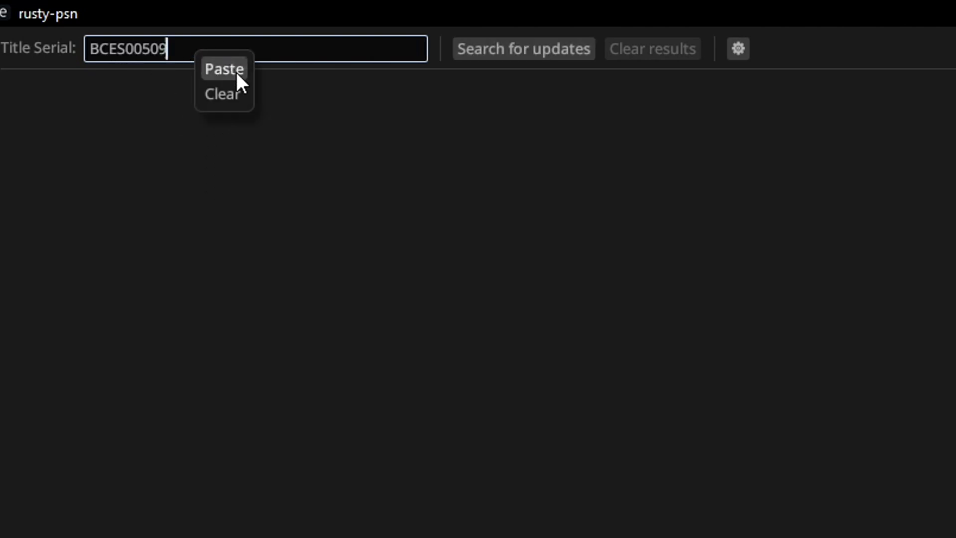
click(313, 92)
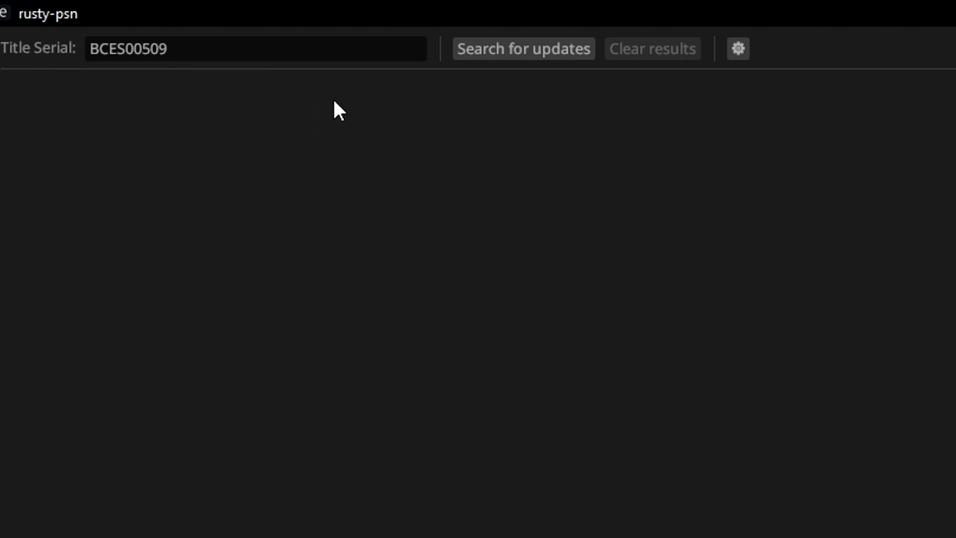
click(521, 52)
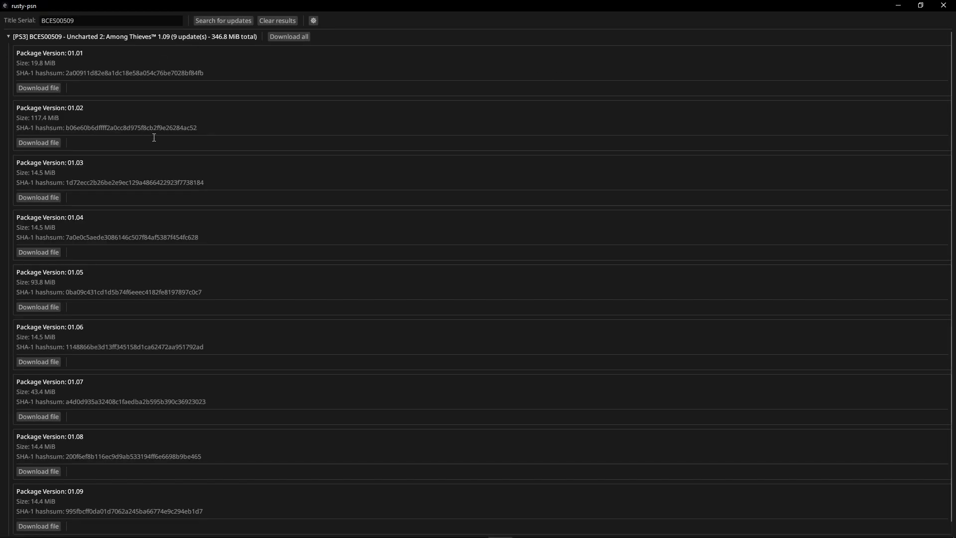
Step: Review the listed Uncharted 2 update packages and download all of them
scroll(244, 150, down, 1)
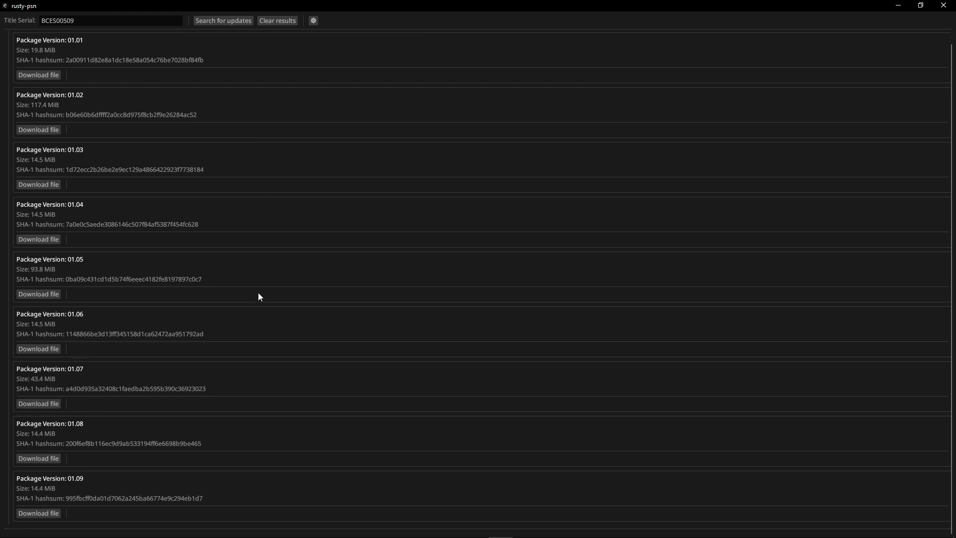
scroll(255, 310, up, 1)
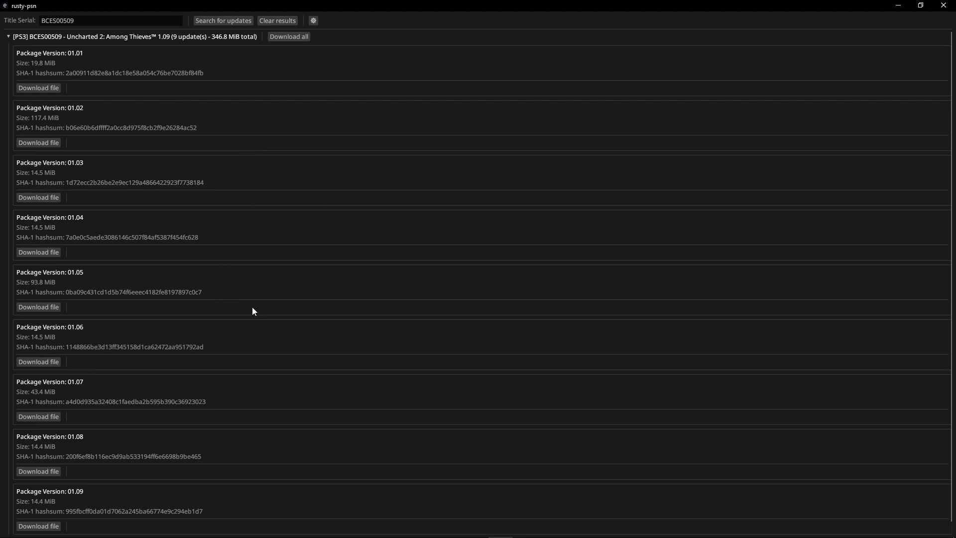
scroll(268, 293, down, 1)
scroll(227, 308, up, 1)
click(289, 38)
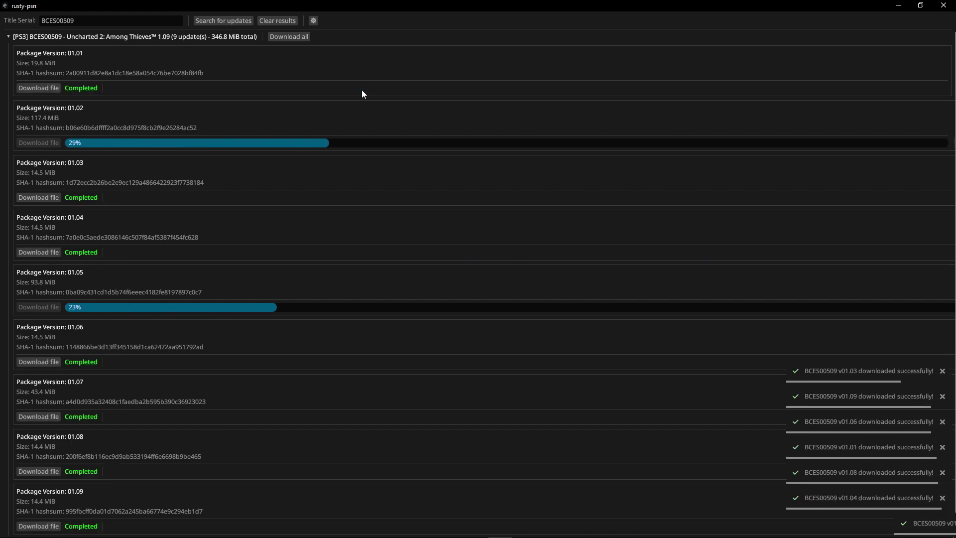
scroll(265, 142, down, 1)
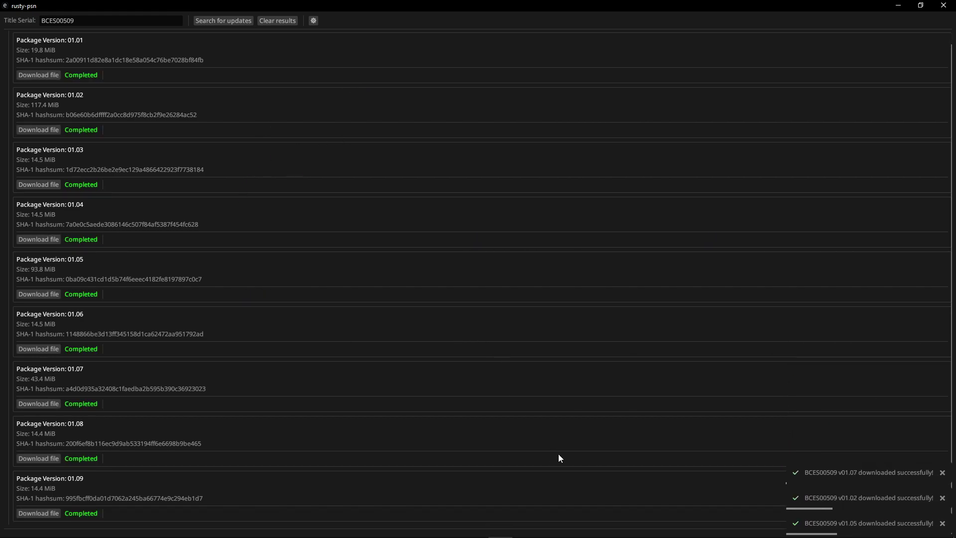
Step: Switch to RPCS3, start installing packages and browse to the Uncharted 2: Among Thieves 1.09 folder inside the update folder
click(476, 528)
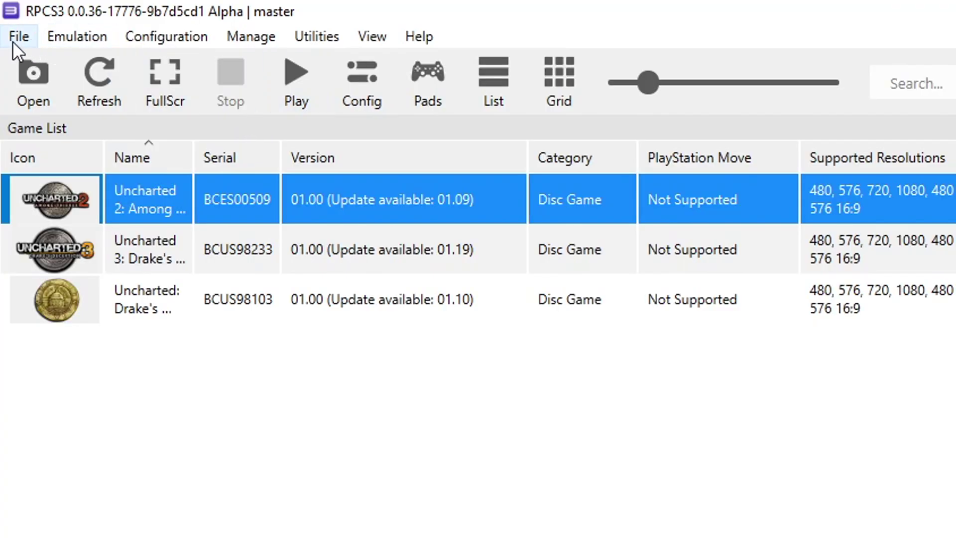
click(20, 34)
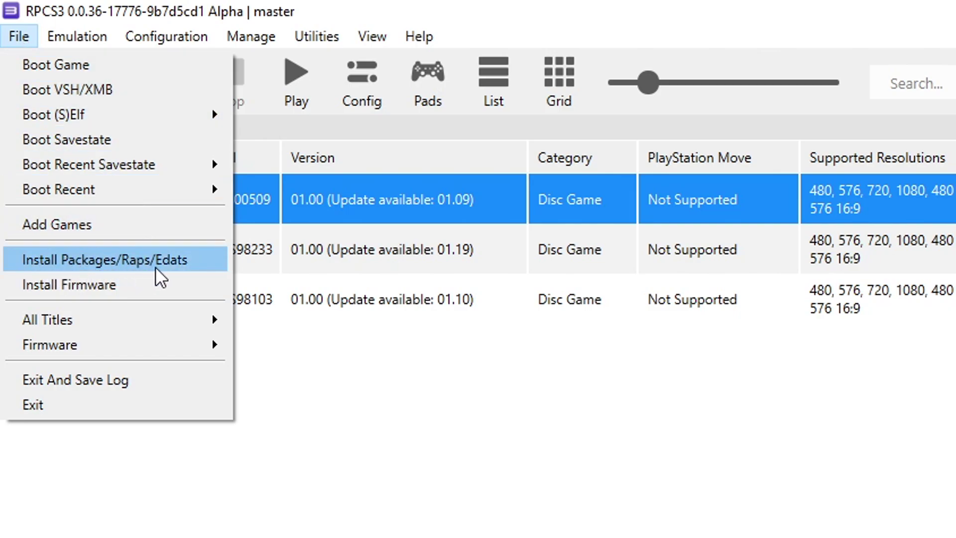
click(178, 267)
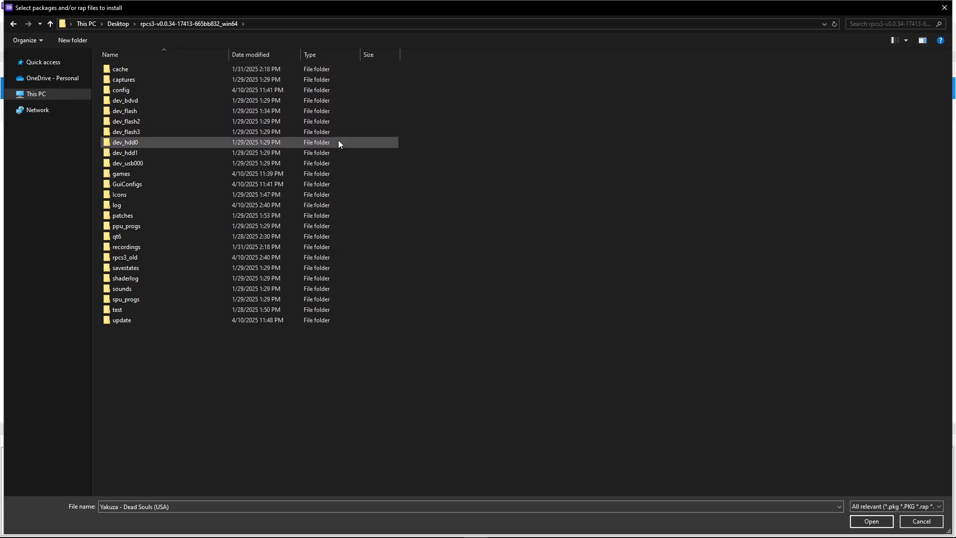
double_click(146, 320)
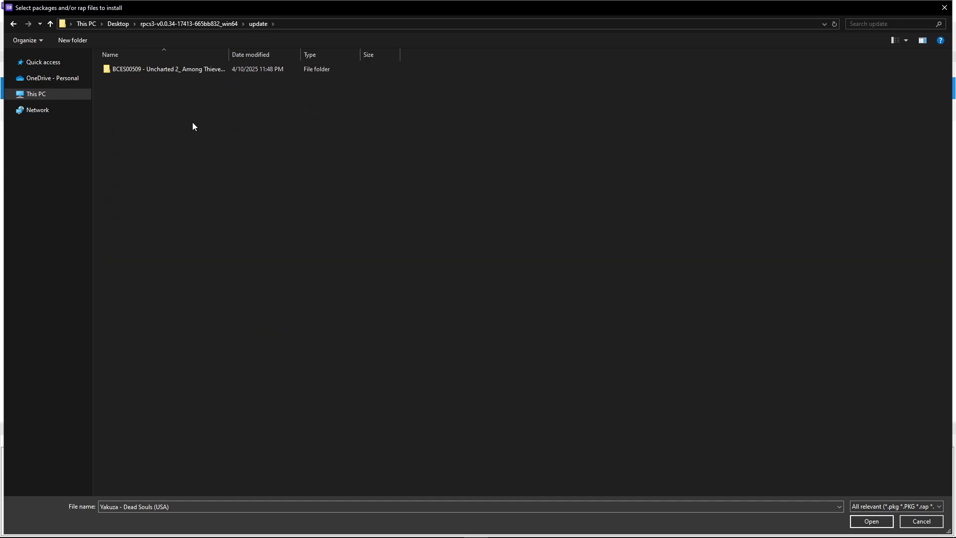
drag(229, 55, 266, 54)
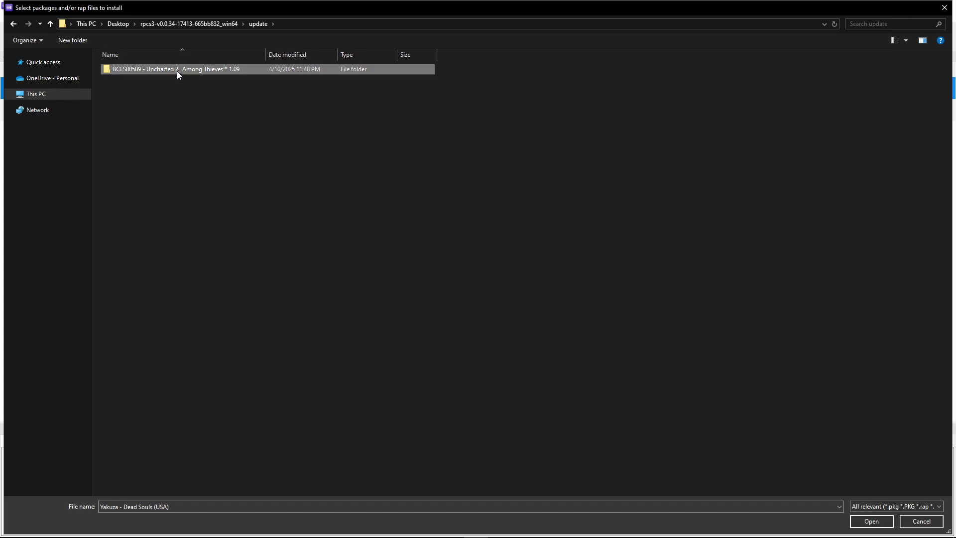
double_click(178, 71)
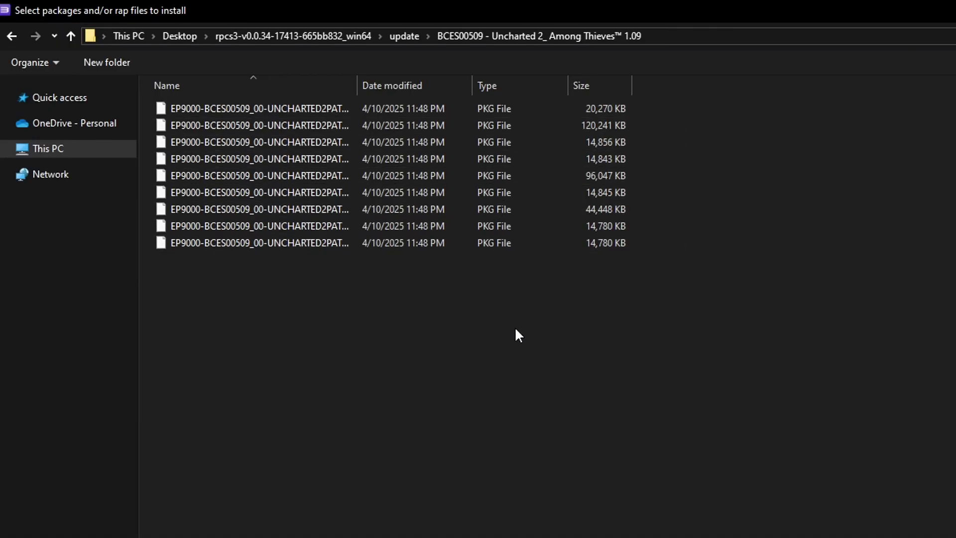
Step: Select all nine Uncharted 2 patch PKG files and batch-install them in order without adding shortcuts or precompiling caches
drag(360, 86, 493, 89)
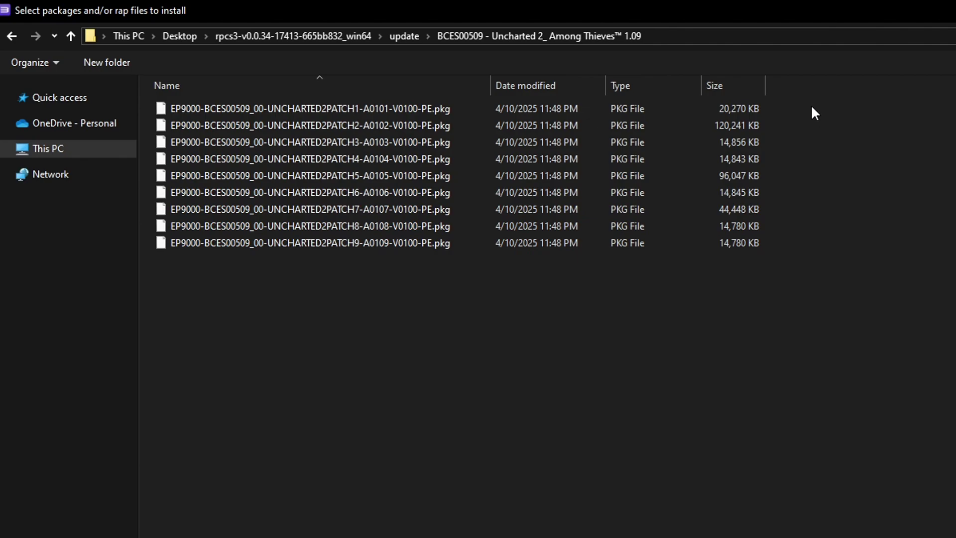
drag(769, 106, 618, 246)
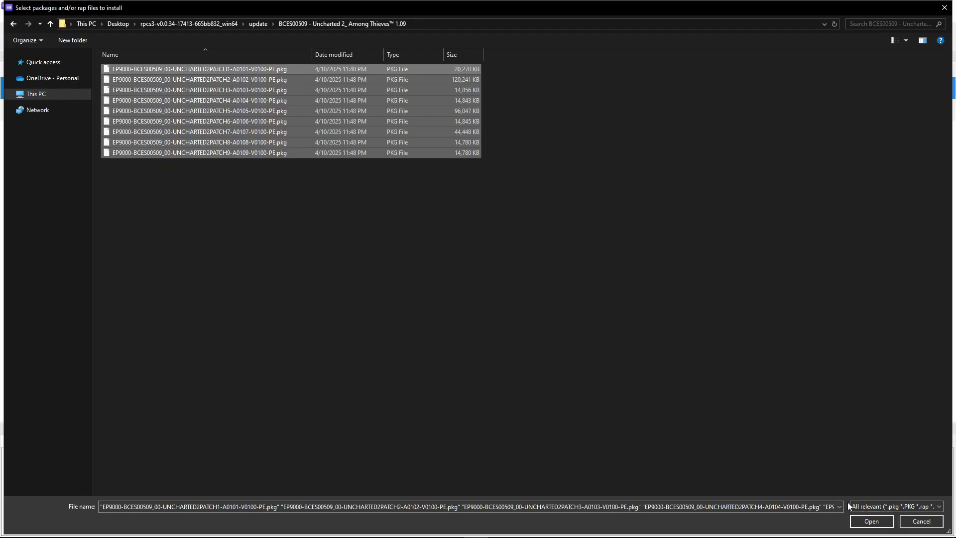
click(871, 521)
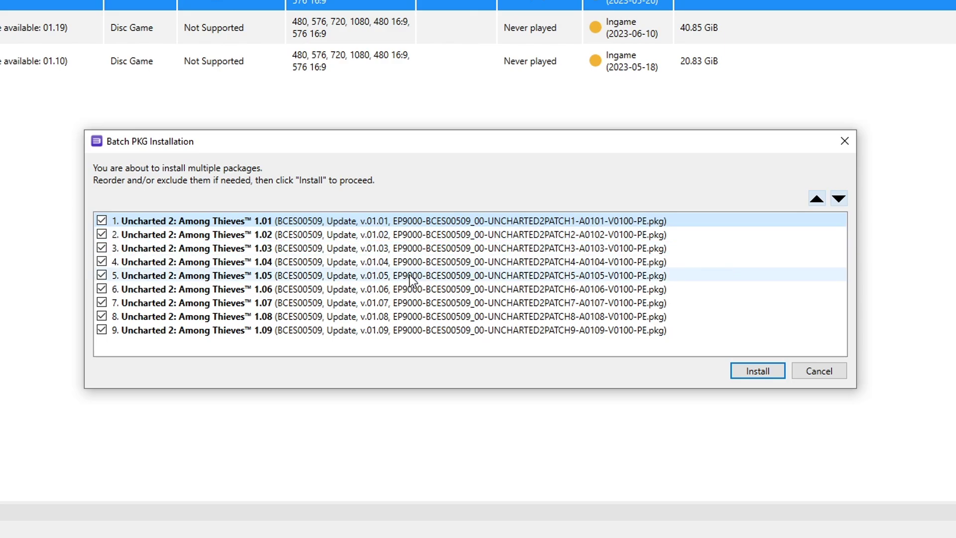
click(757, 371)
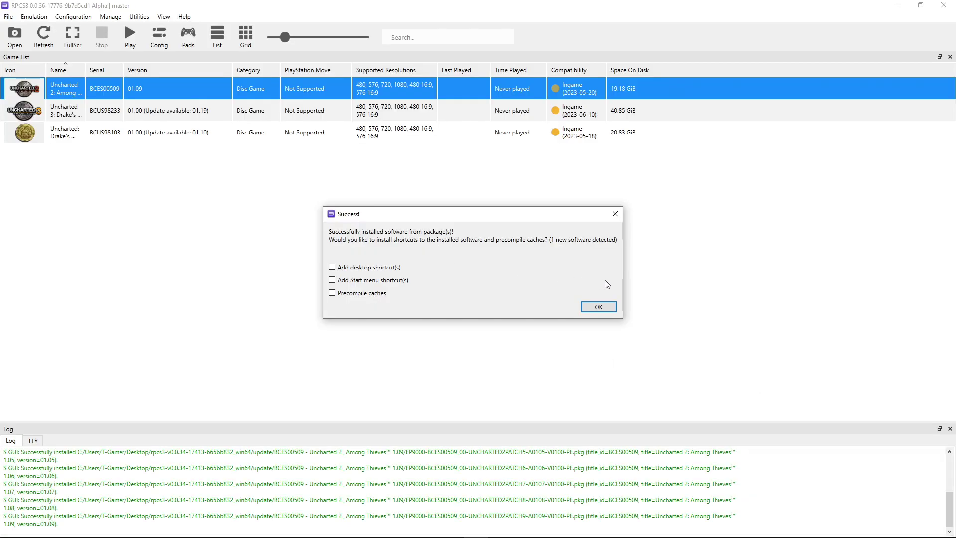
click(599, 307)
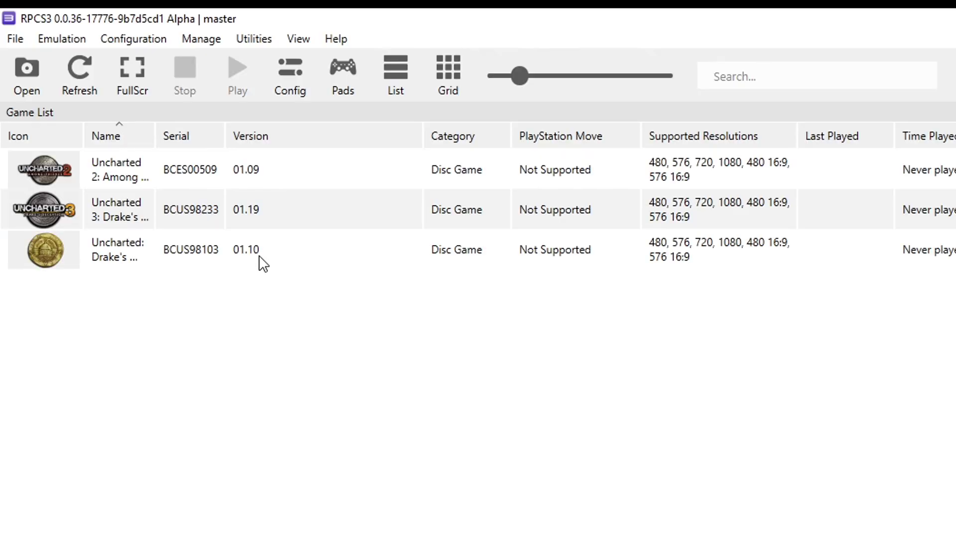
click(141, 136)
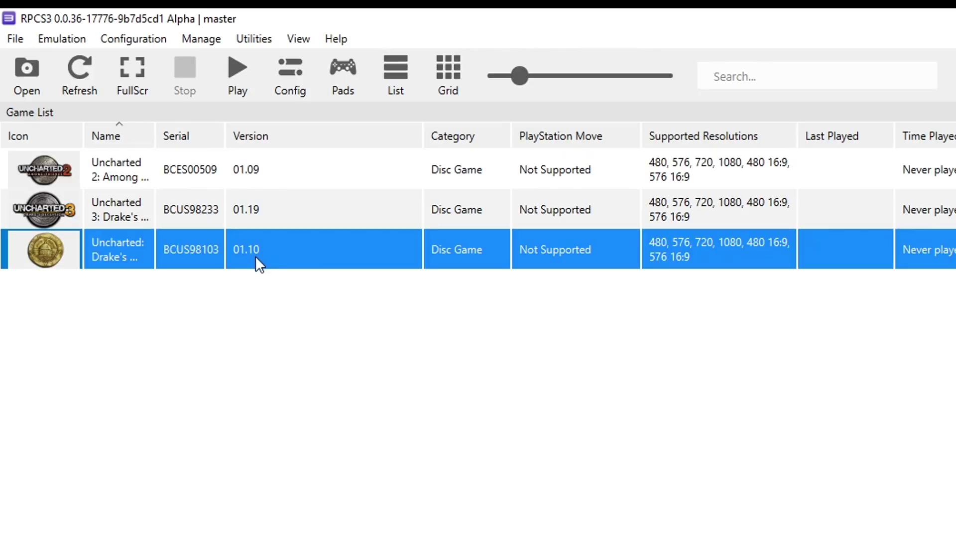
click(274, 212)
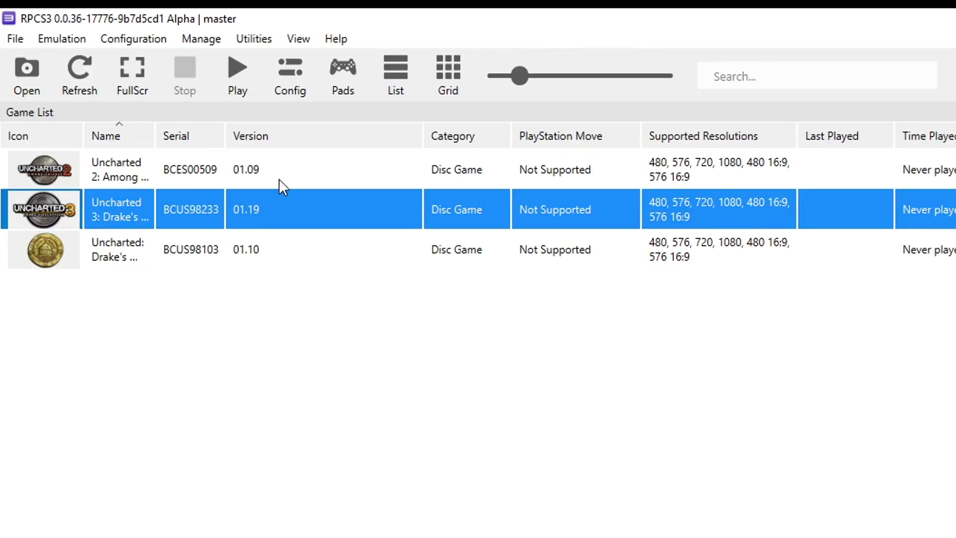
click(280, 183)
click(269, 261)
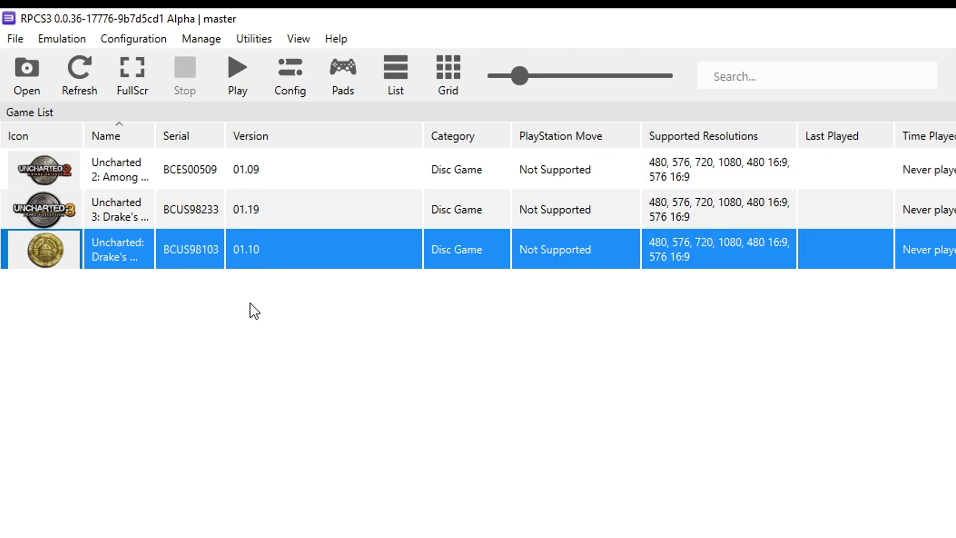
click(261, 311)
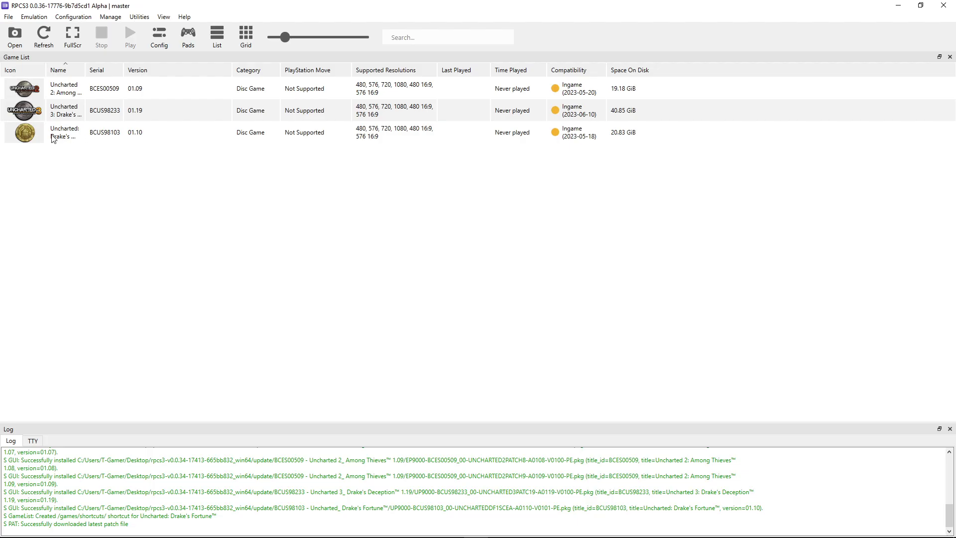
Step: Create a custom configuration for Uncharted: Drake's Fortune from the global settings and set its SPU Block Size to Mega
click(133, 134)
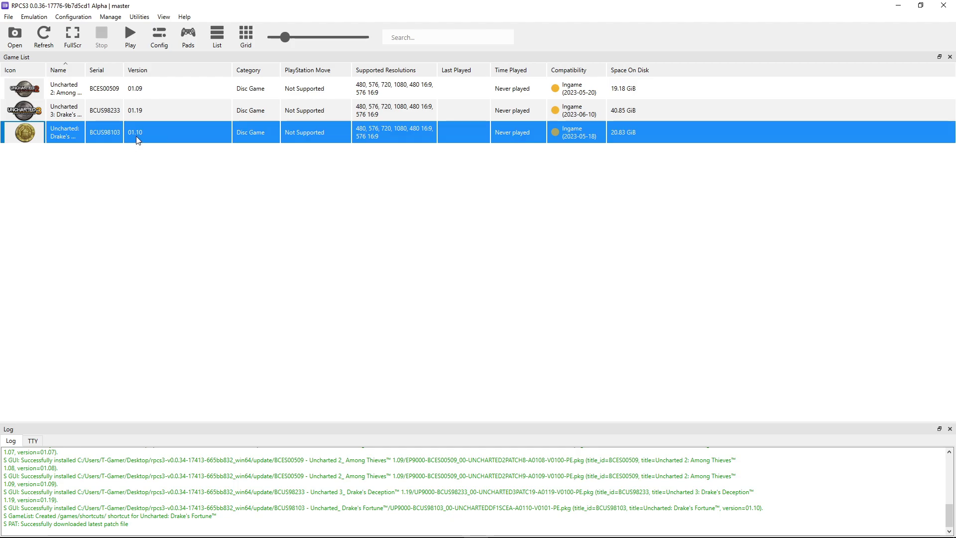
right_click(136, 133)
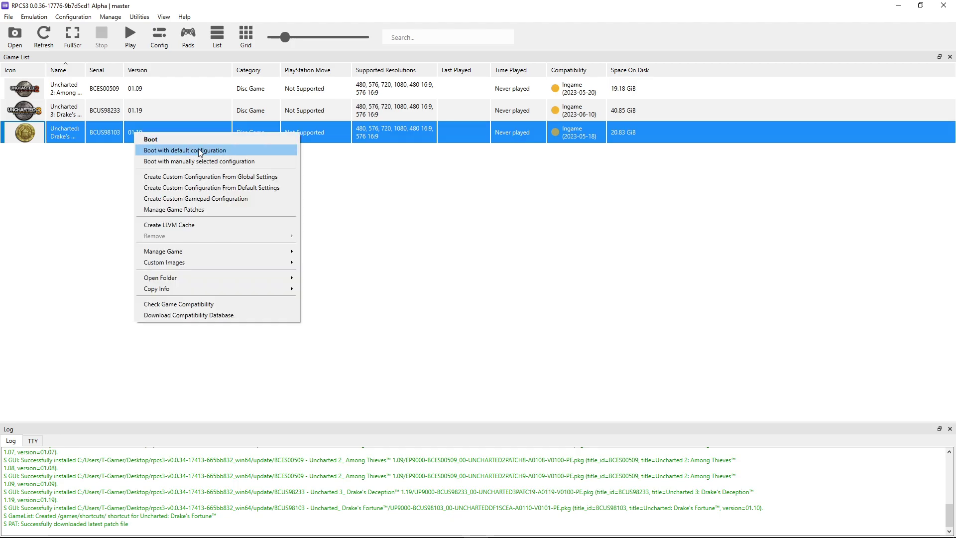
click(217, 180)
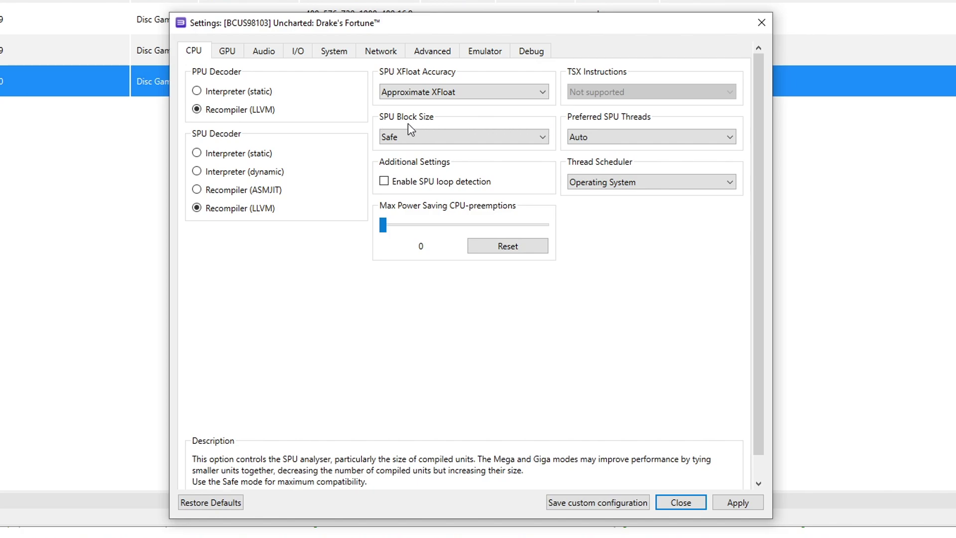
click(412, 143)
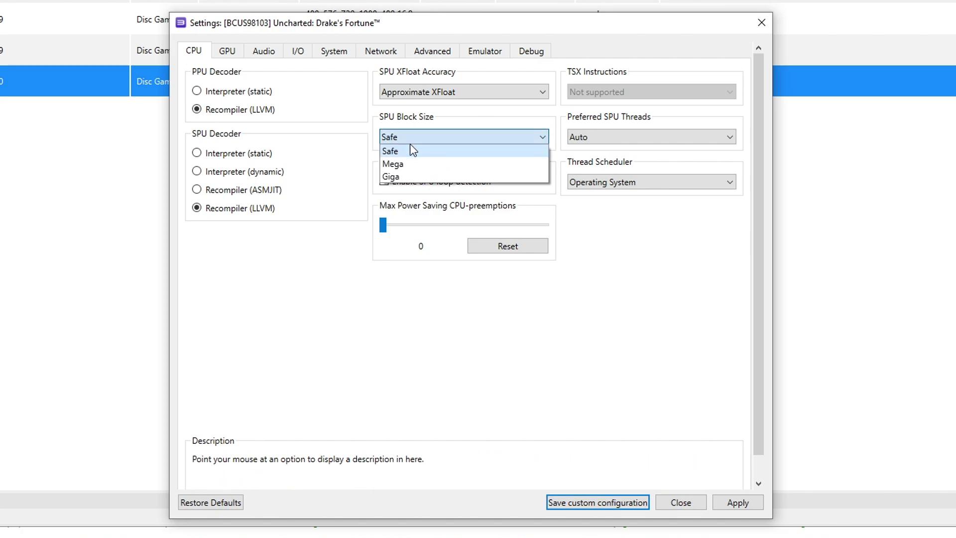
click(404, 167)
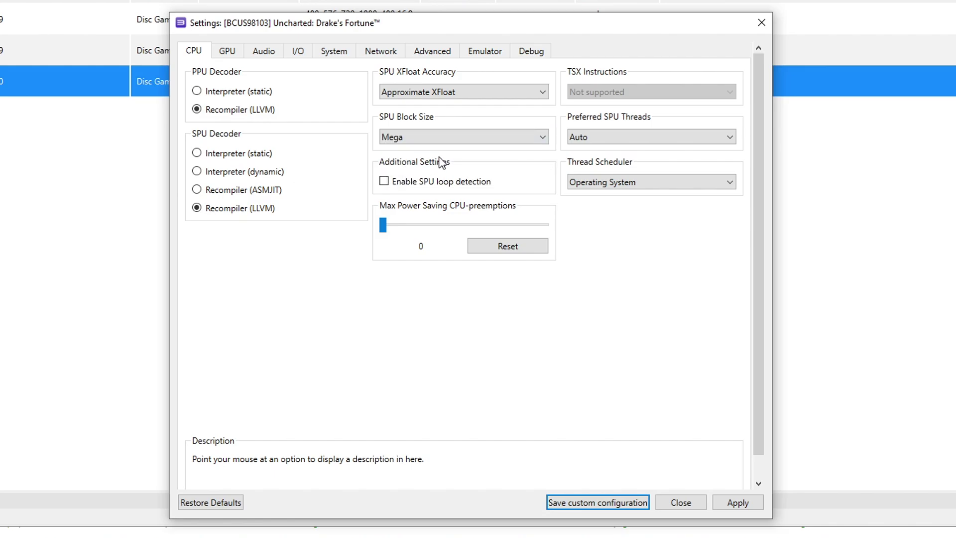
Step: Enable Write Color Buffers and set the Anisotropic Filter to 16x in the game's GPU settings
click(228, 55)
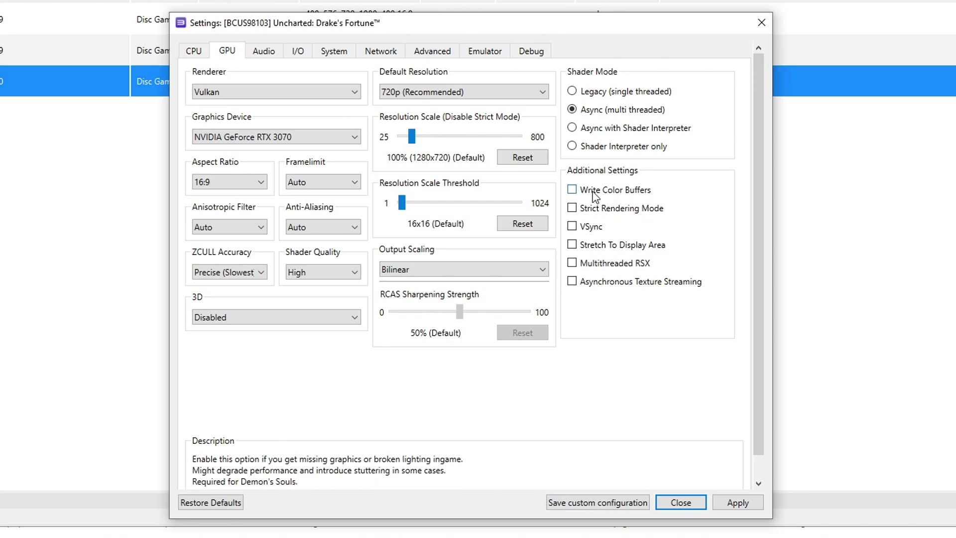
click(576, 194)
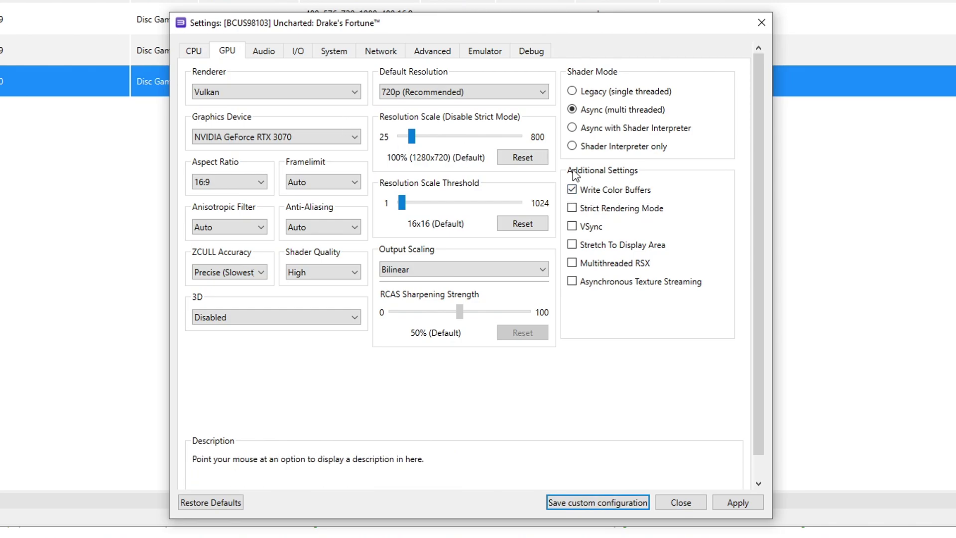
click(238, 227)
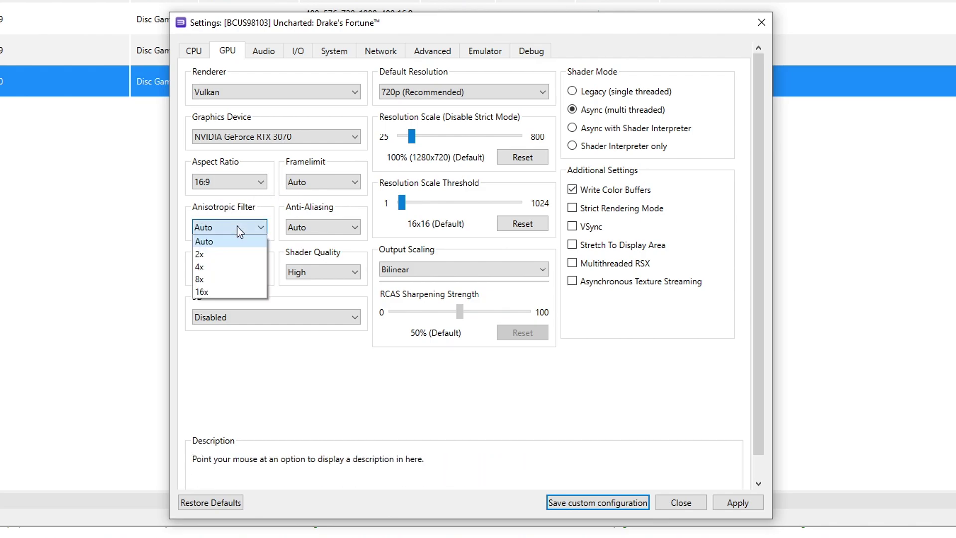
click(217, 293)
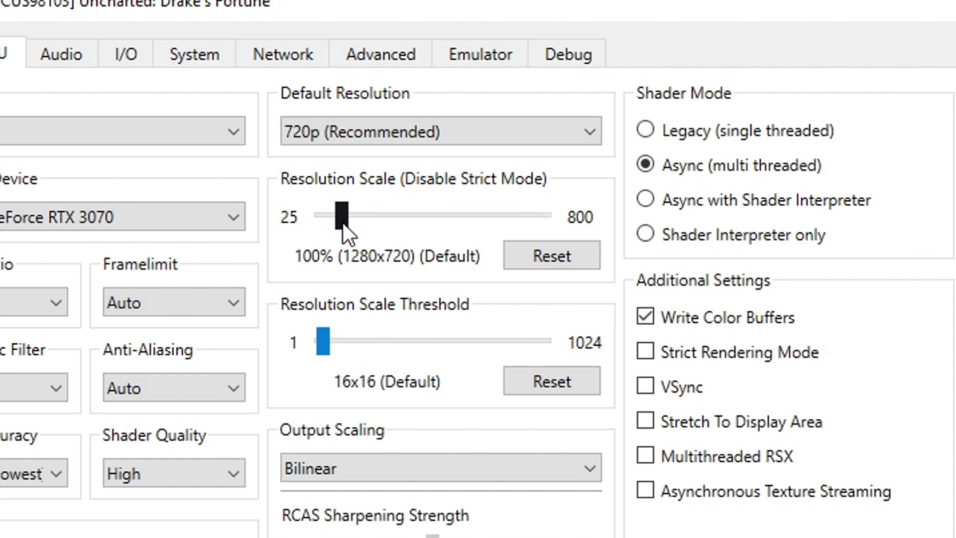
Step: Try a resolution scale of 150% (1920x1080) and return it to the default 100%
drag(343, 223, 358, 222)
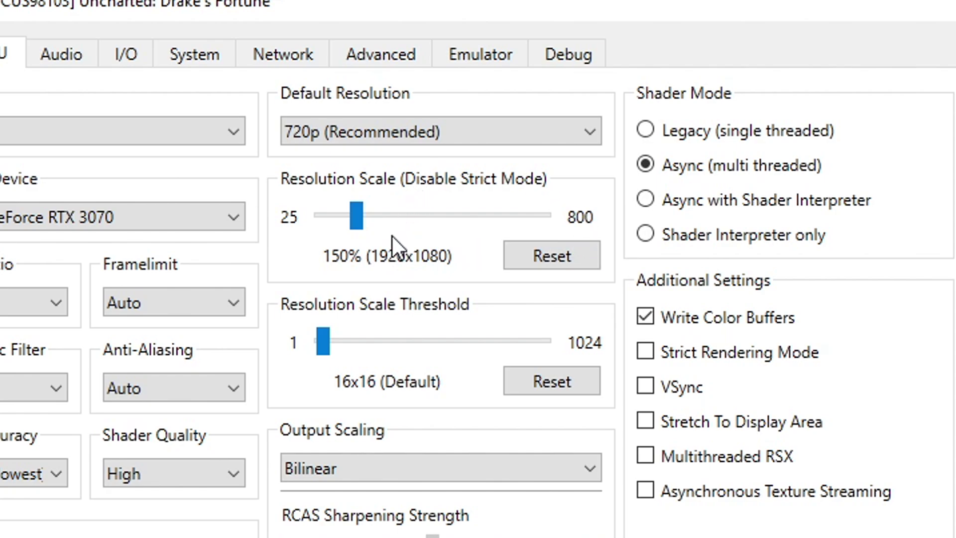
drag(360, 223, 345, 223)
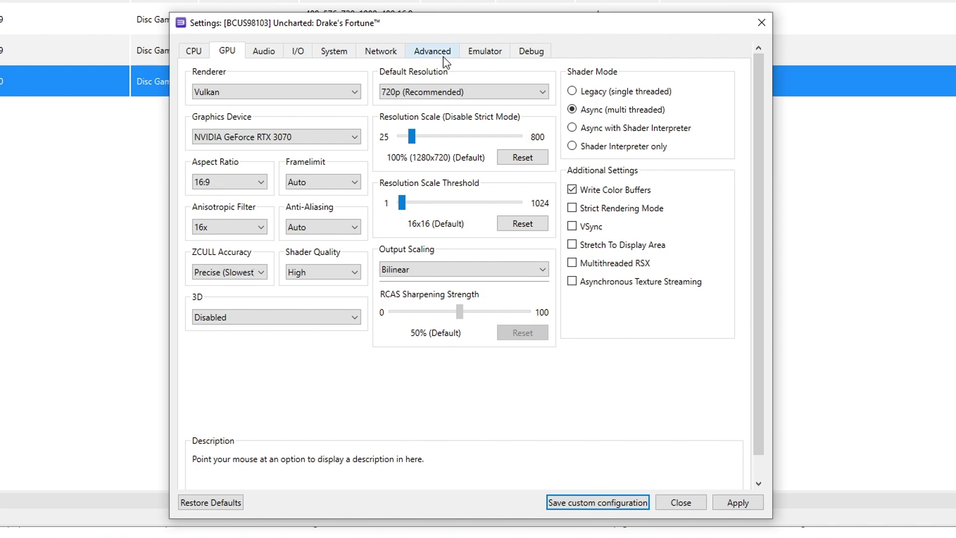
Step: Enable Write Depth Buffers and set RSX FIFO Accuracy to Atomic in the game's advanced settings
click(432, 51)
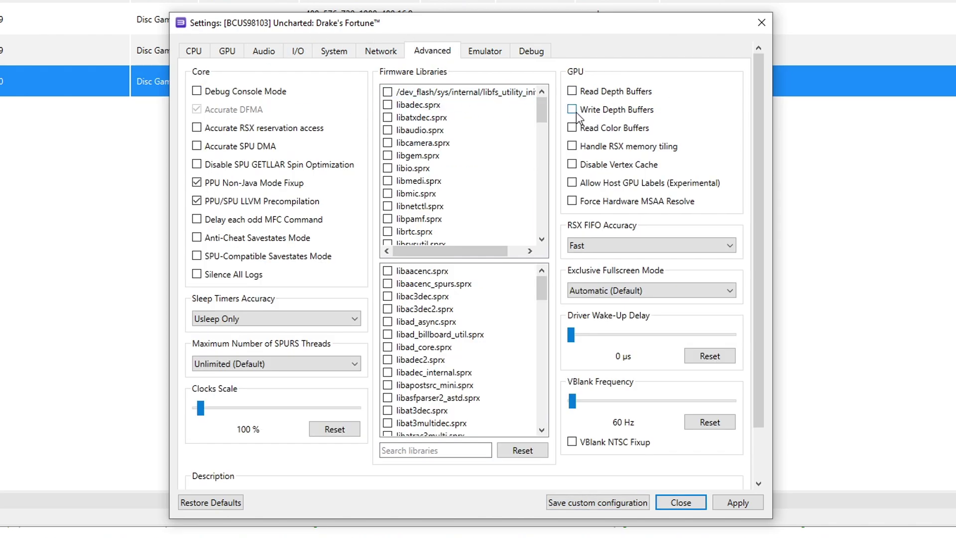
click(656, 110)
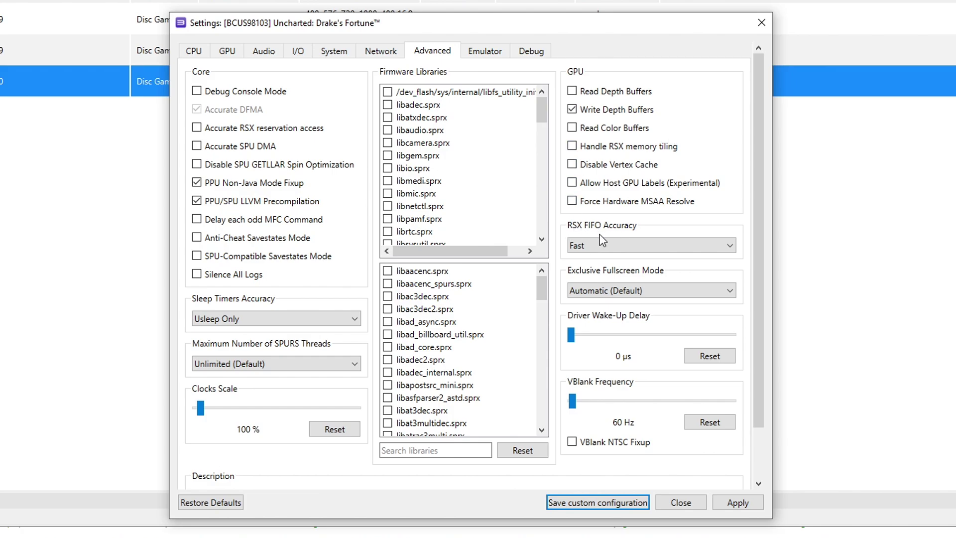
click(603, 247)
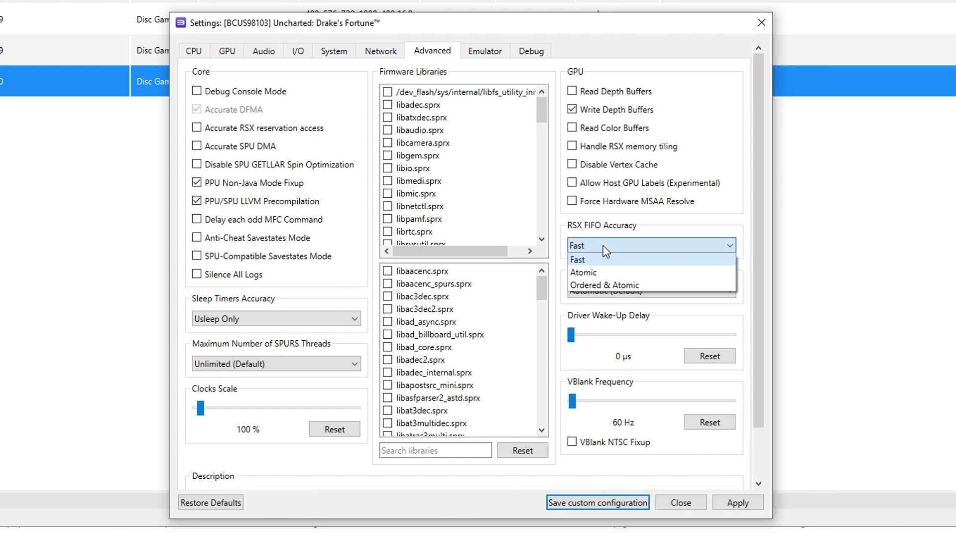
click(596, 273)
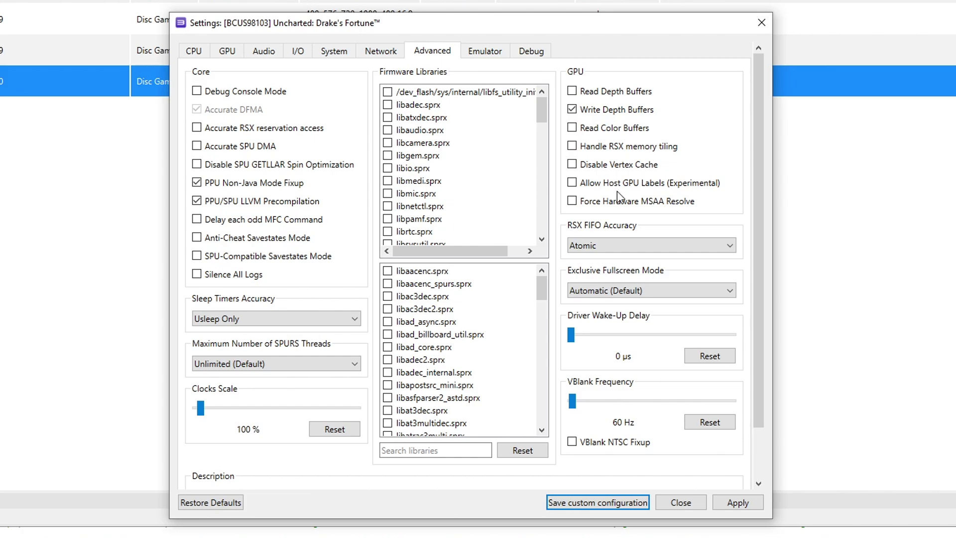
Step: Disable the shader and PPU compilation hints in the emulator settings, and apply and save the custom configuration
click(478, 56)
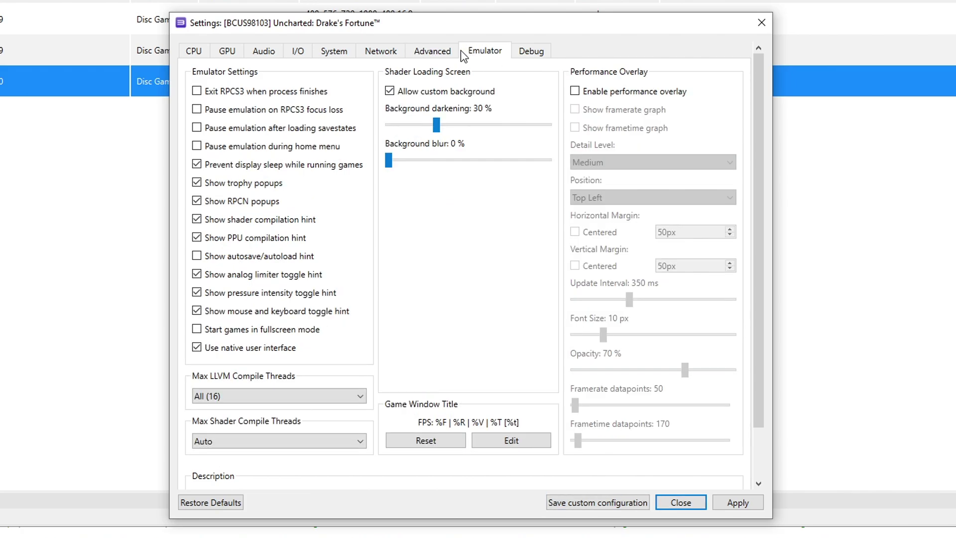
click(262, 223)
click(237, 244)
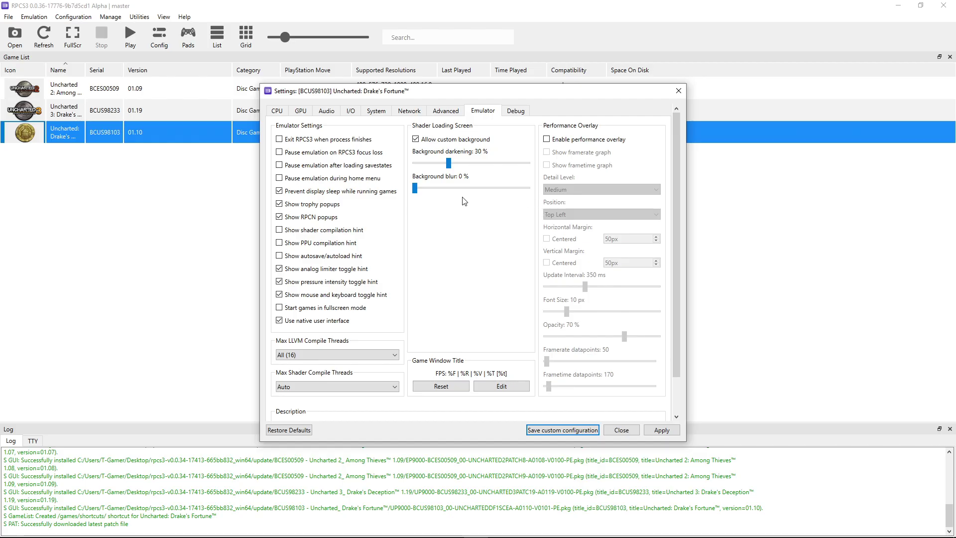
click(662, 436)
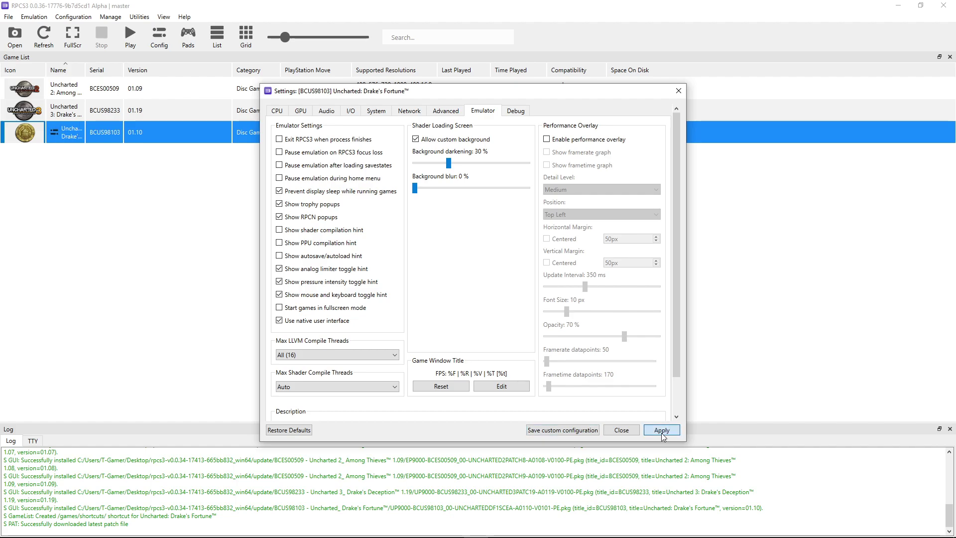
click(556, 435)
Step: Open the game patches of Uncharted: Drake's Fortune and expand the patch list for version 01.10
right_click(121, 136)
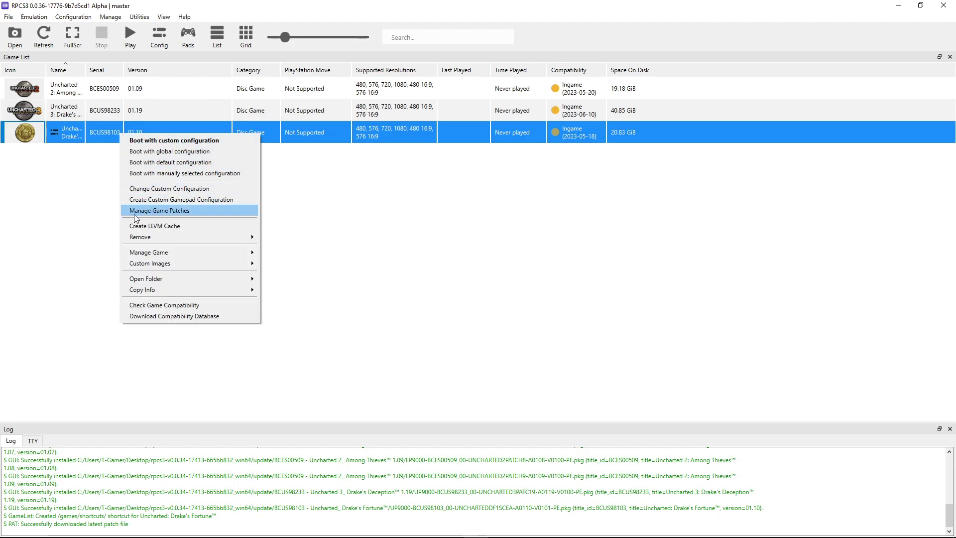
click(203, 213)
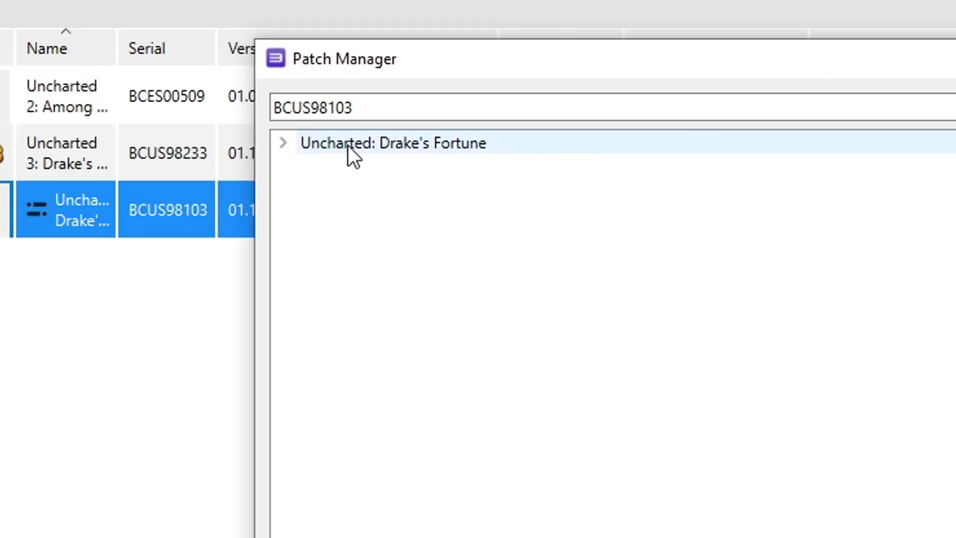
click(175, 106)
double_click(355, 142)
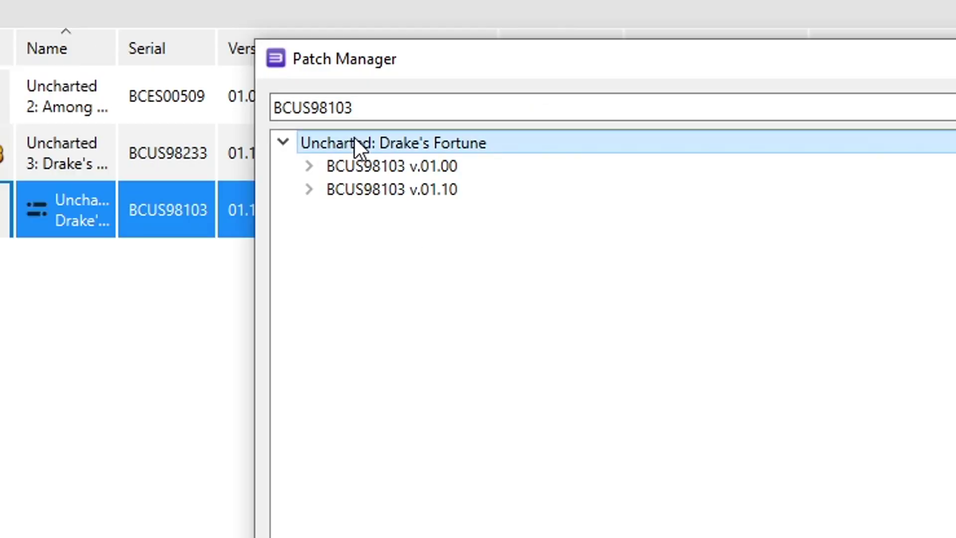
click(414, 192)
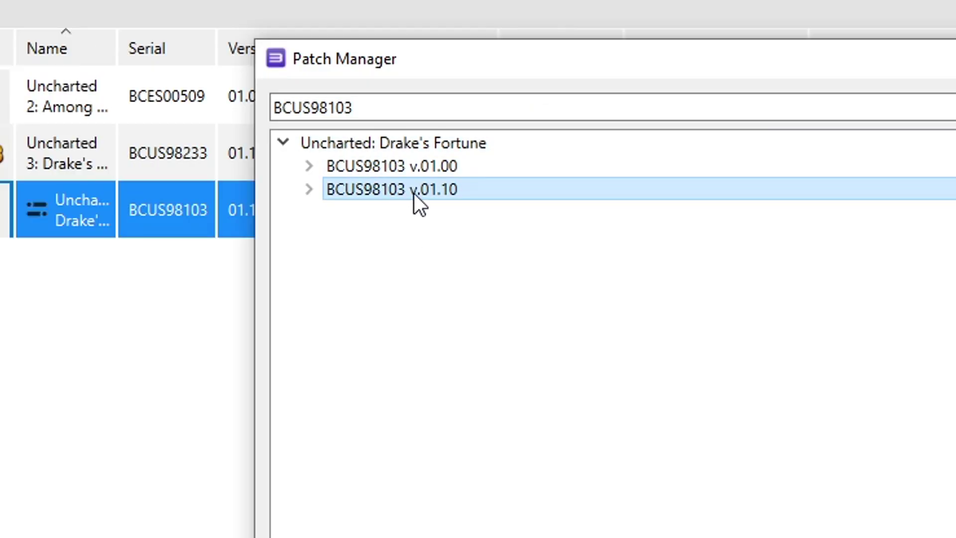
double_click(471, 190)
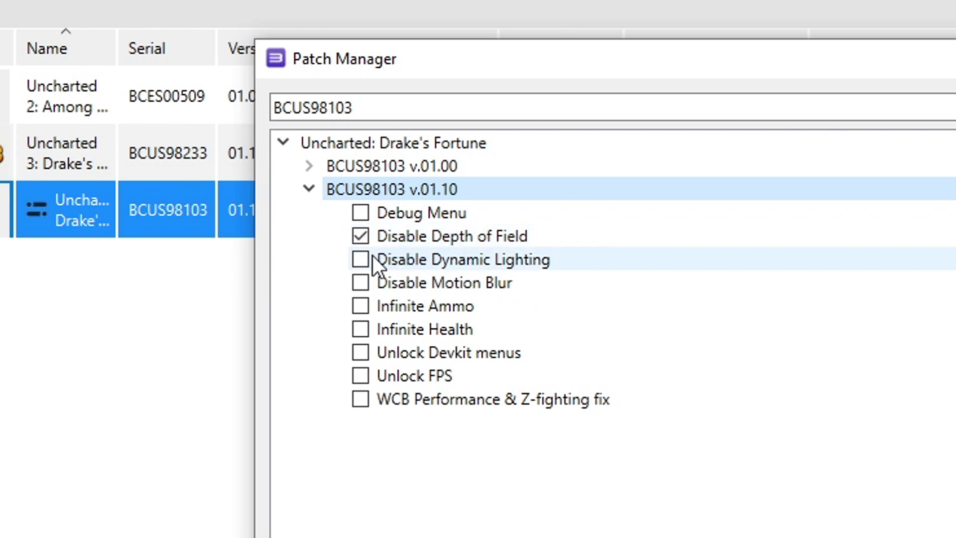
Step: Enable Disable Depth of Field, Disable Dynamic Lighting, Disable Motion Blur, Unlock FPS and WCB Performance & Z-fighting fix for version 01.10, and save the patches
click(360, 260)
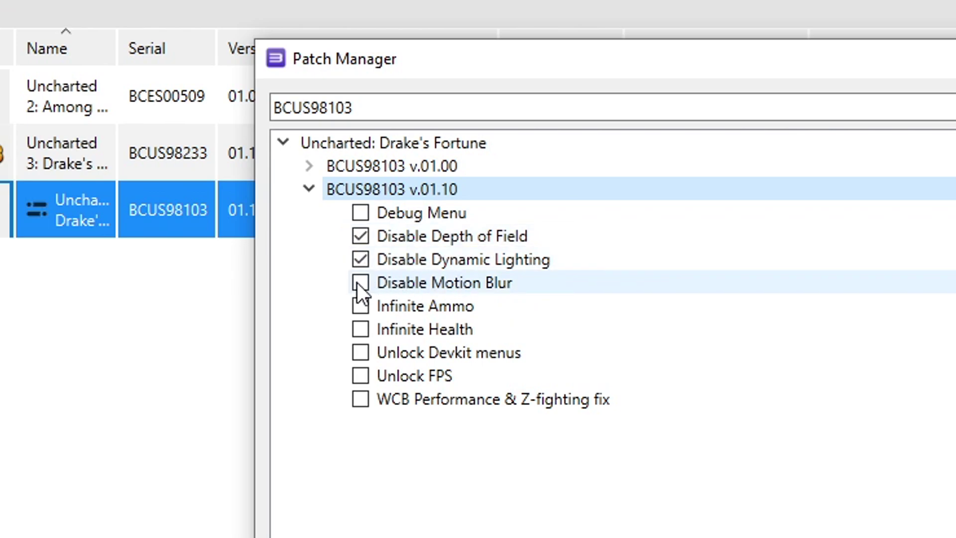
click(361, 377)
click(360, 400)
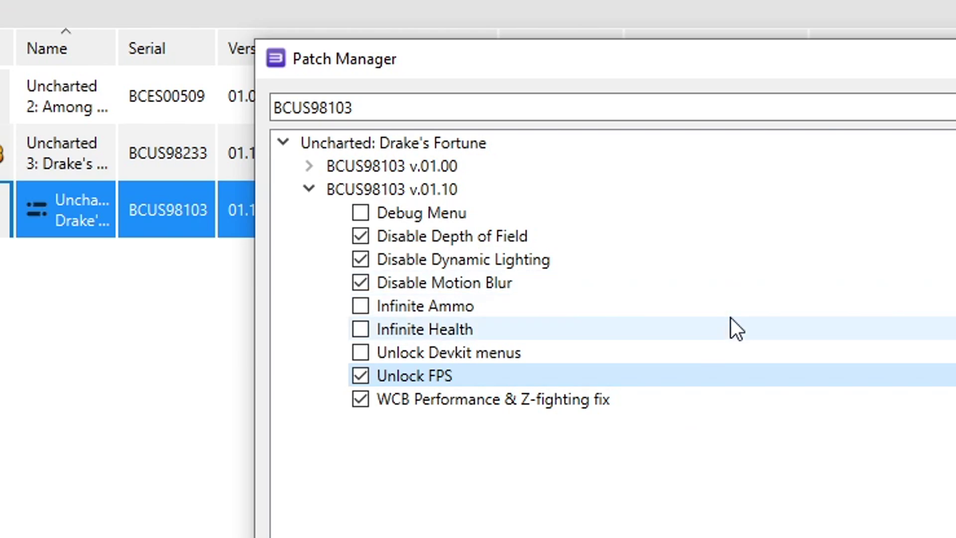
click(426, 307)
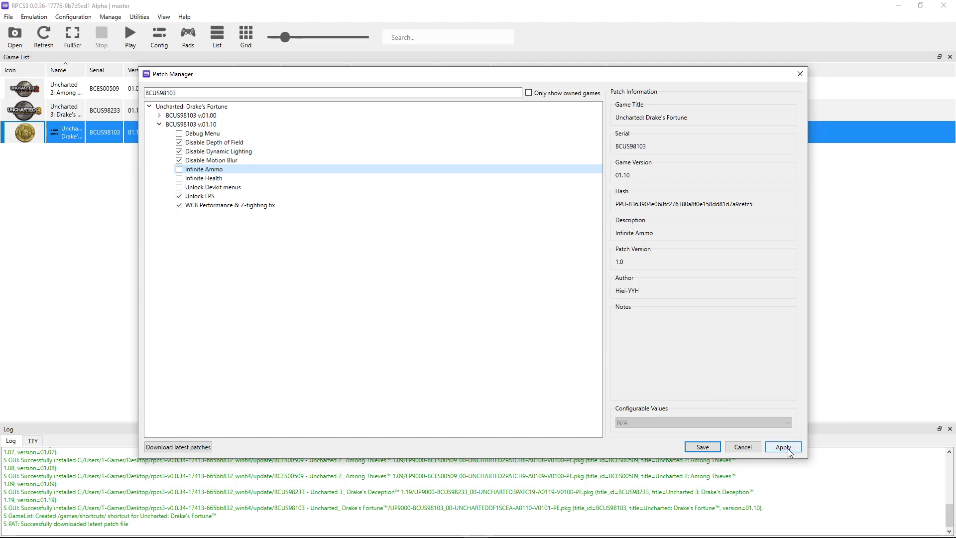
click(784, 447)
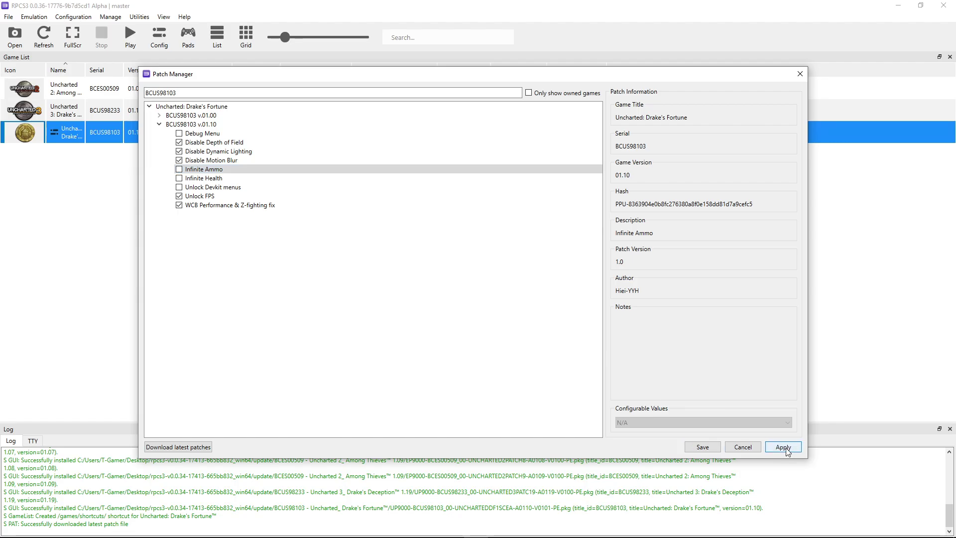
click(708, 449)
click(177, 159)
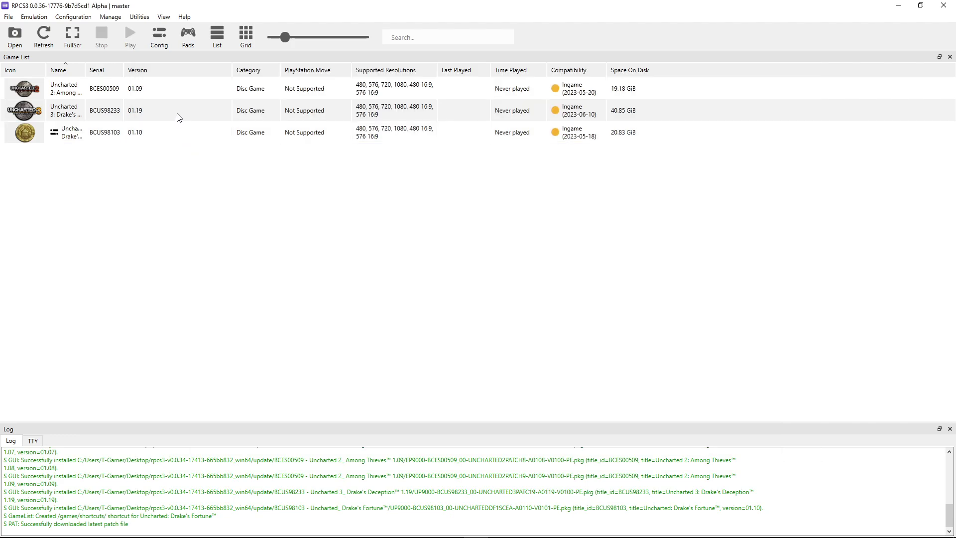
Step: Create a custom configuration from the global settings for Uncharted 2: Among Thieves
click(159, 94)
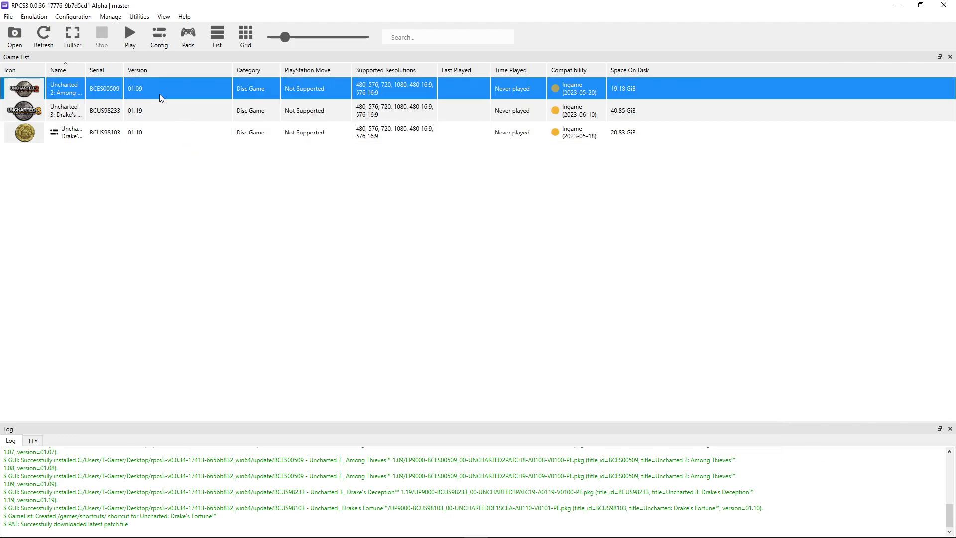
right_click(124, 97)
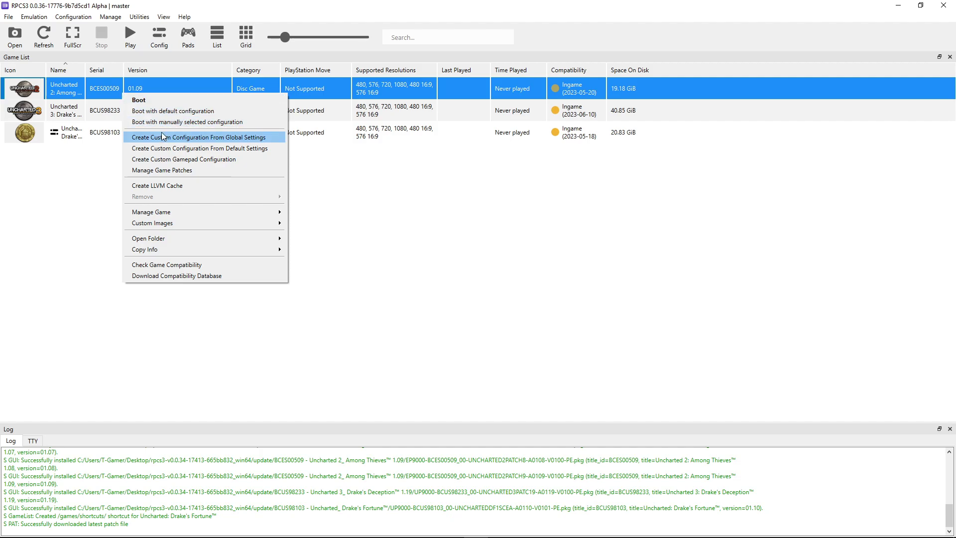
click(221, 139)
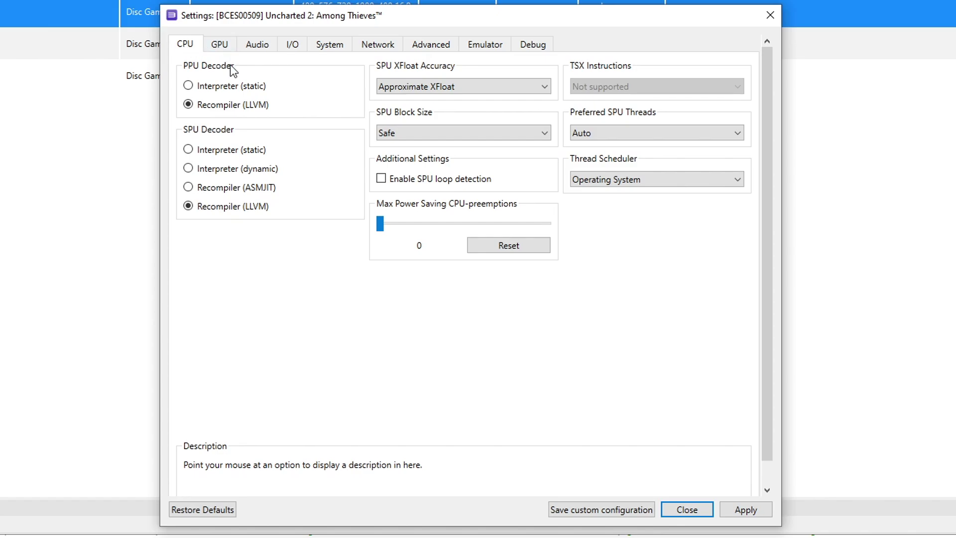
Step: Enable Write Color Buffers, Multithreaded RSX and Asynchronous Texture Streaming in the Uncharted 2 GPU settings
click(222, 44)
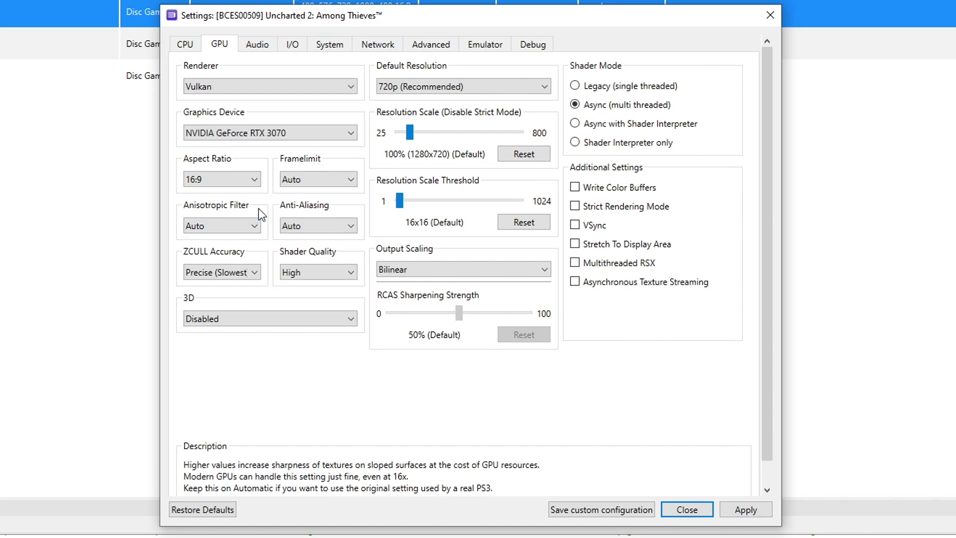
click(575, 188)
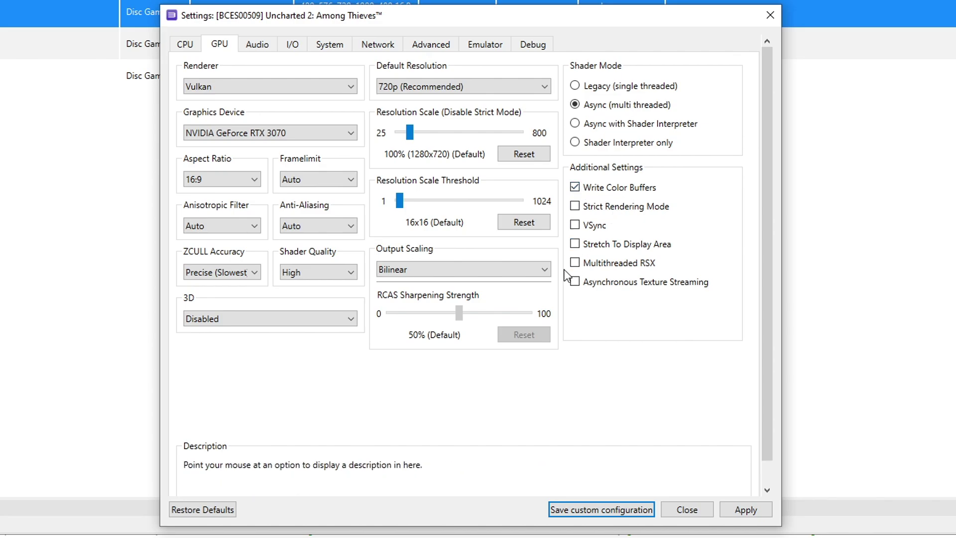
click(576, 262)
click(575, 282)
Step: Enable Accurate RSX reservation access and Read Depth Buffers, and set RSX FIFO Accuracy to Atomic in the Uncharted 2 advanced settings
click(440, 46)
click(196, 124)
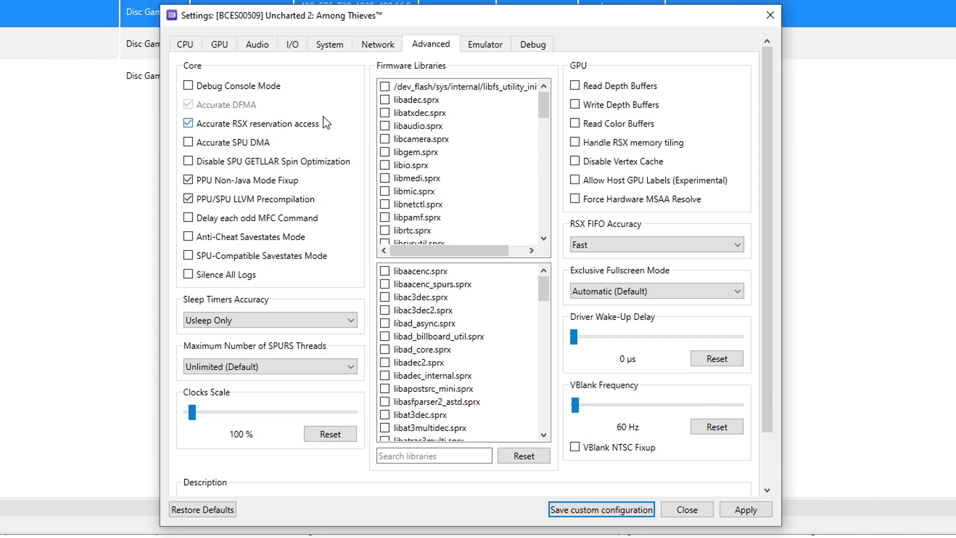
click(575, 87)
click(626, 246)
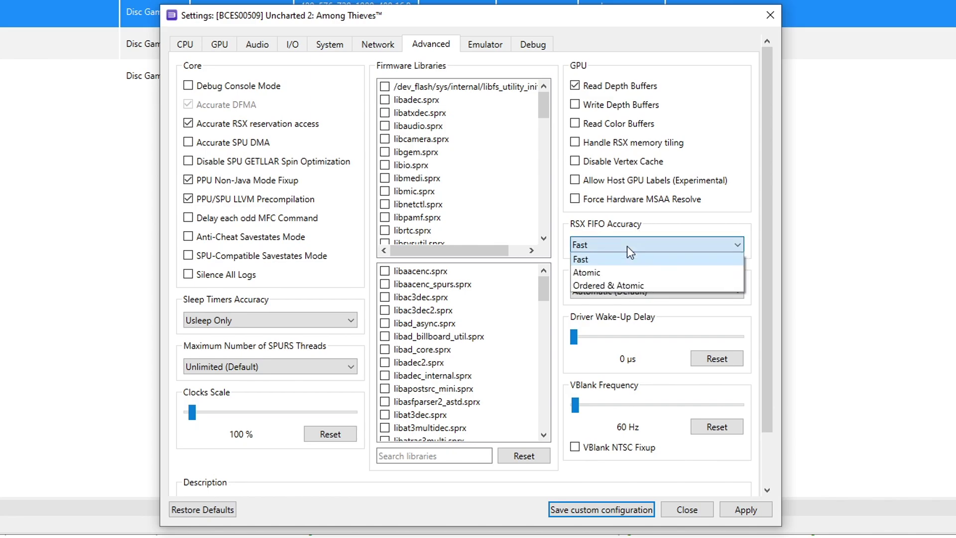
click(610, 270)
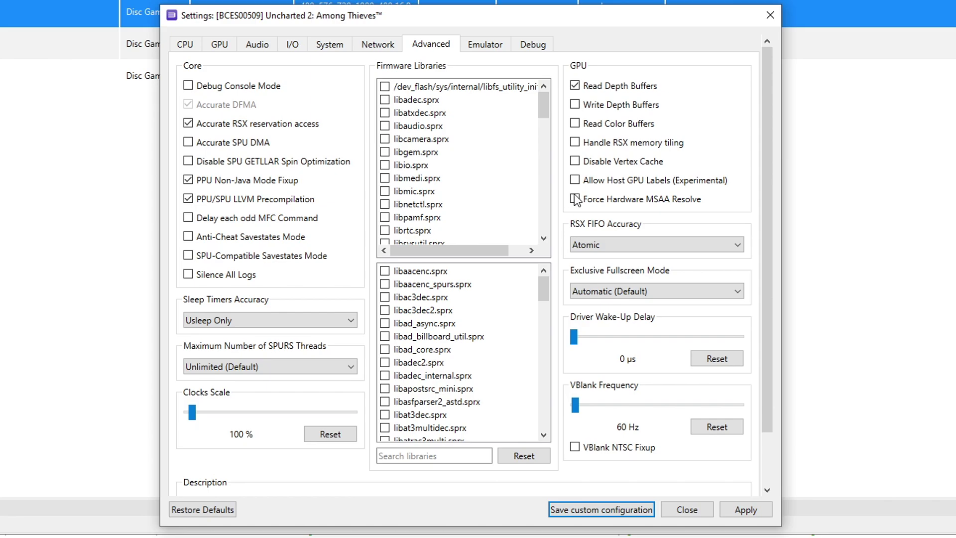
Step: Disable the shader and PPU compilation hints for Uncharted 2, and apply and save its custom configuration
click(485, 46)
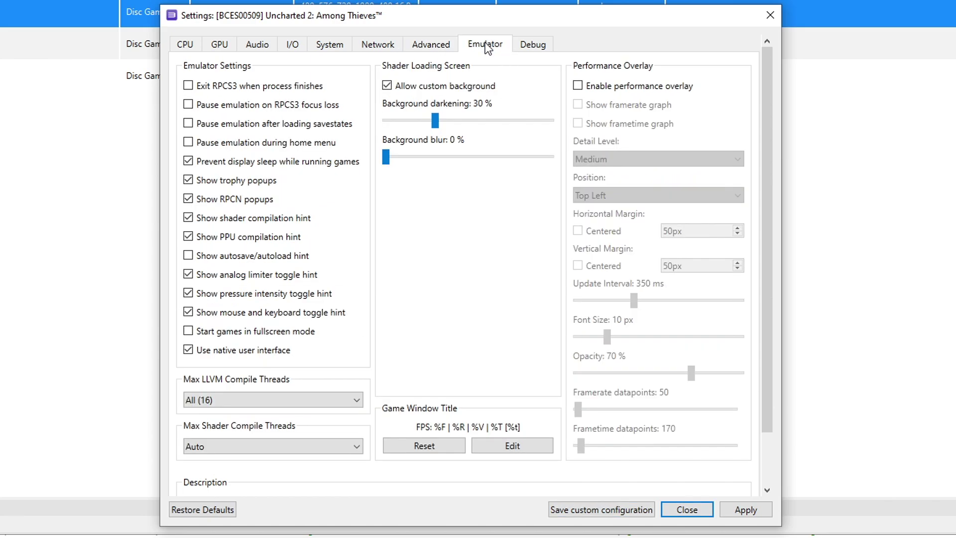
click(243, 219)
click(258, 238)
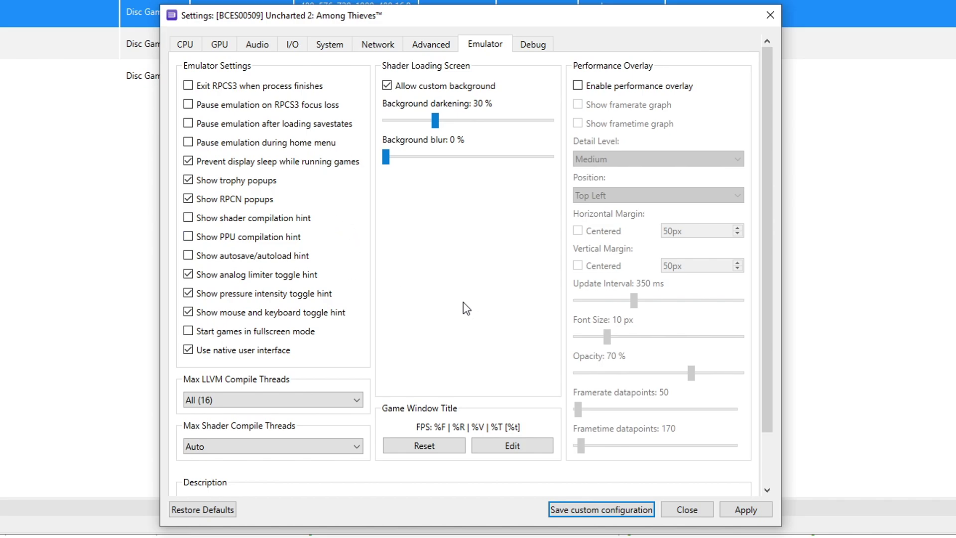
click(746, 511)
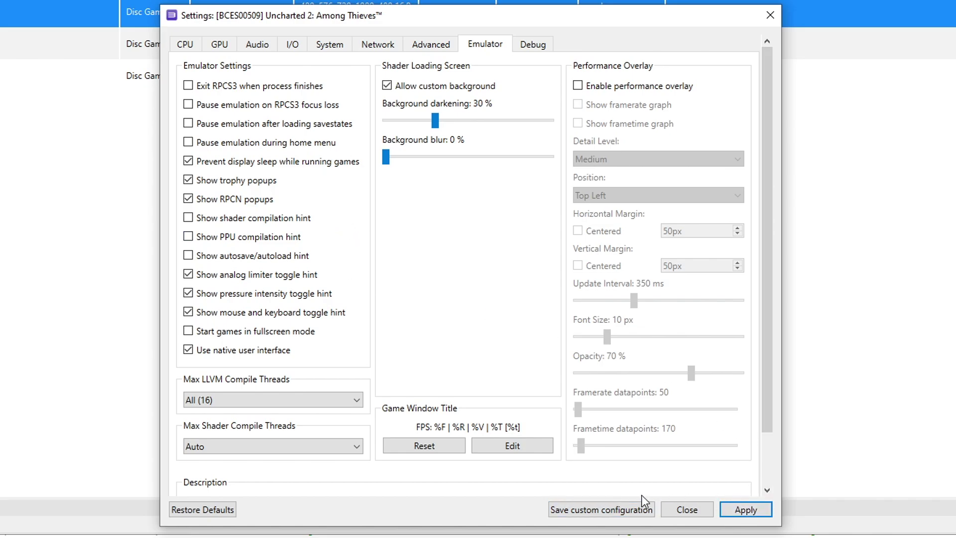
click(601, 510)
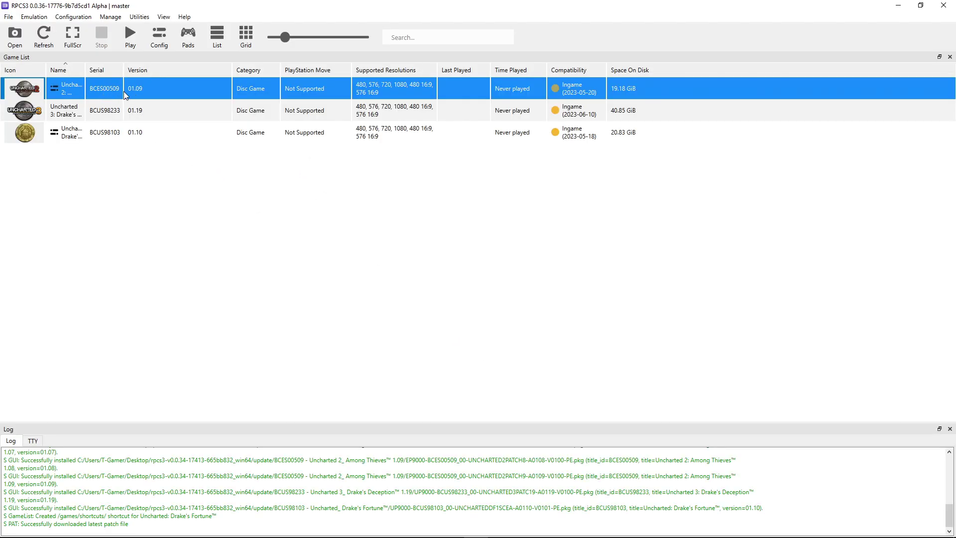
Step: Open the game patches of Uncharted 2: Among Thieves and enable the 60 FPS patch for version 01.09
right_click(121, 94)
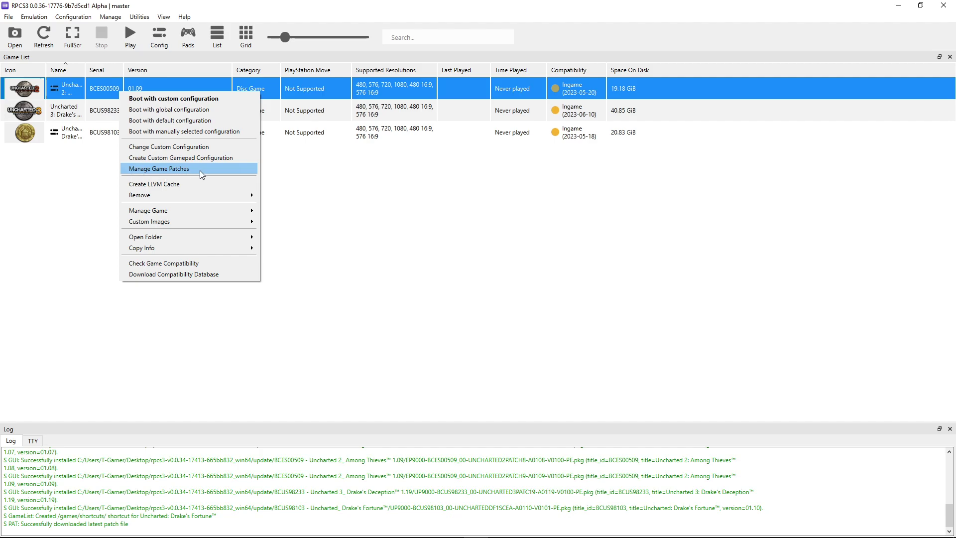
click(199, 170)
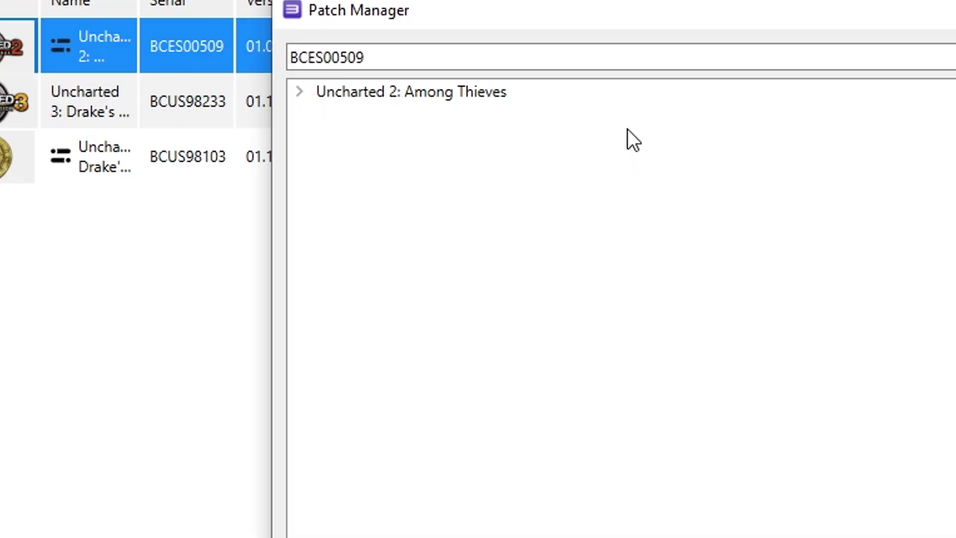
click(298, 92)
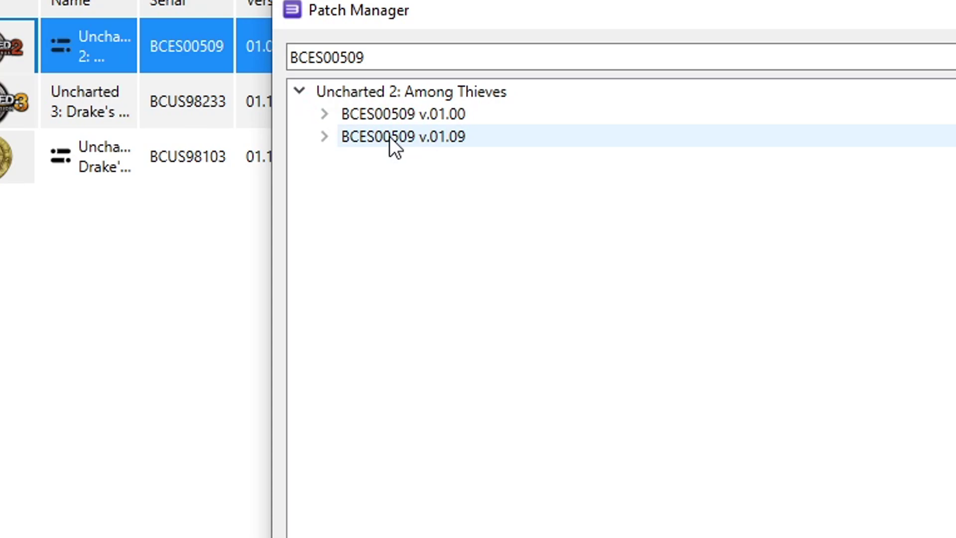
click(497, 142)
click(323, 139)
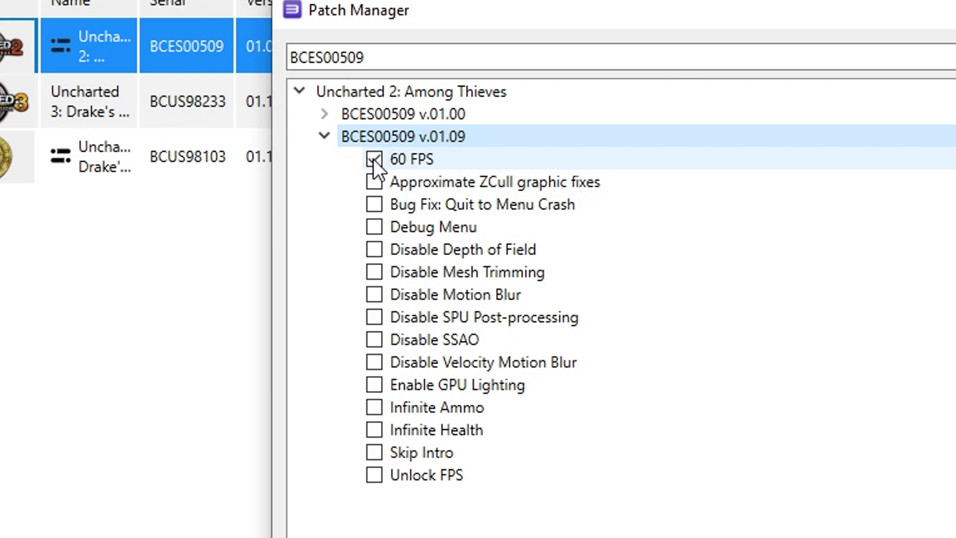
click(432, 159)
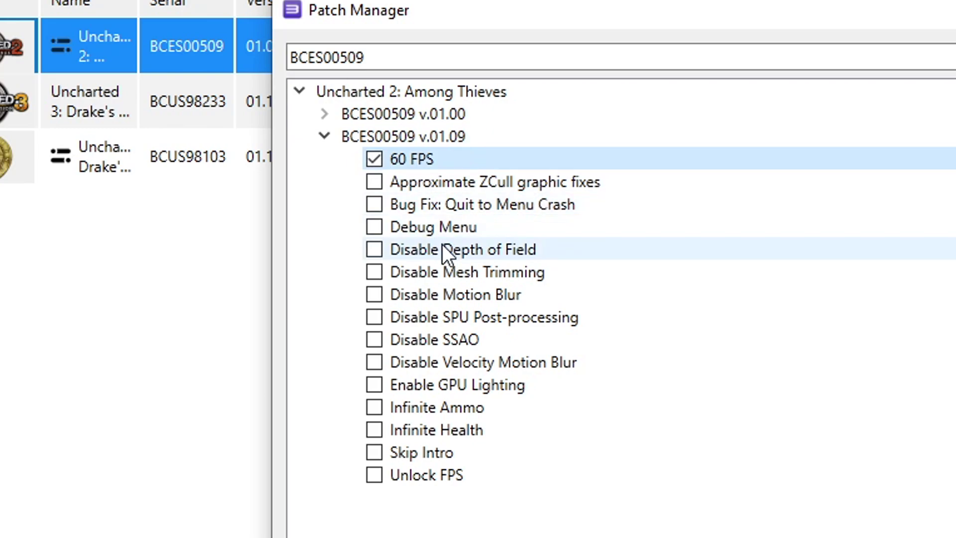
Step: Enable the patches disabling Depth of Field, Mesh Trimming, Motion Blur, SPU Post-processing, SSAO and Velocity Motion Blur, plus Enable GPU Lighting and Skip Intro, and save
click(412, 252)
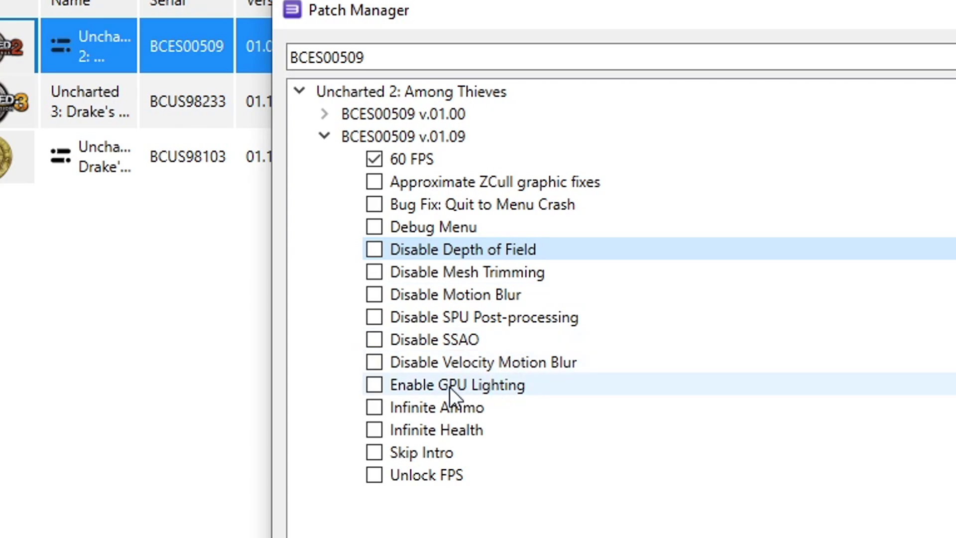
click(375, 250)
click(374, 272)
click(374, 294)
click(374, 317)
click(374, 339)
click(373, 362)
click(374, 385)
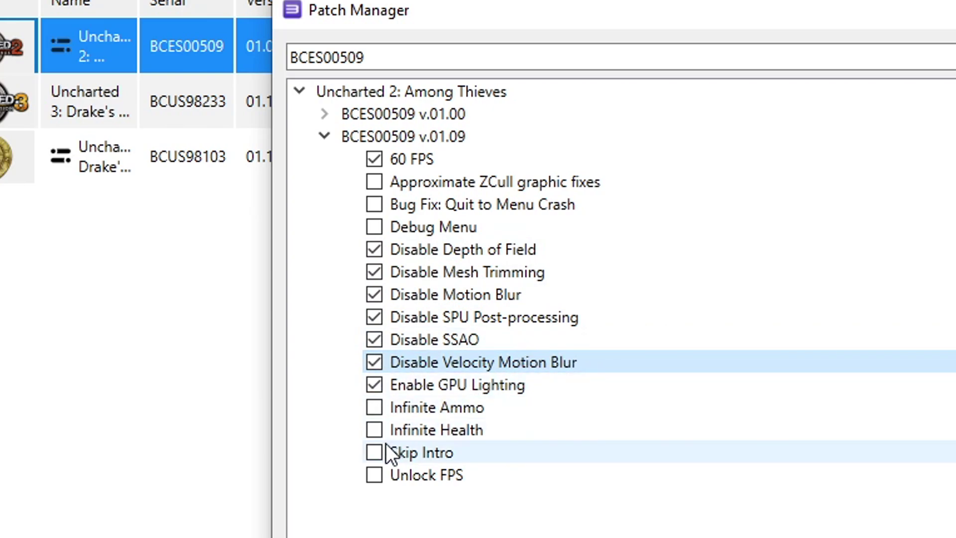
click(376, 452)
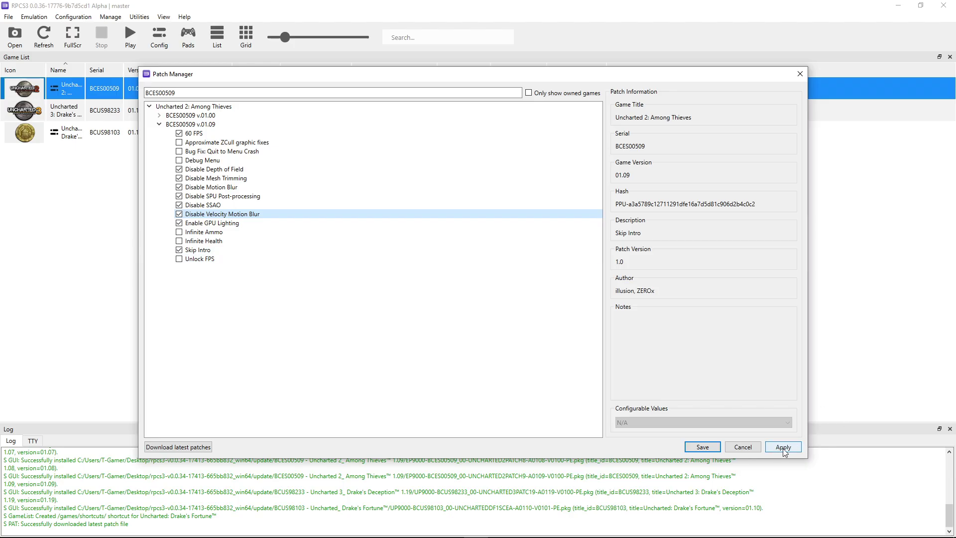
click(784, 447)
click(701, 448)
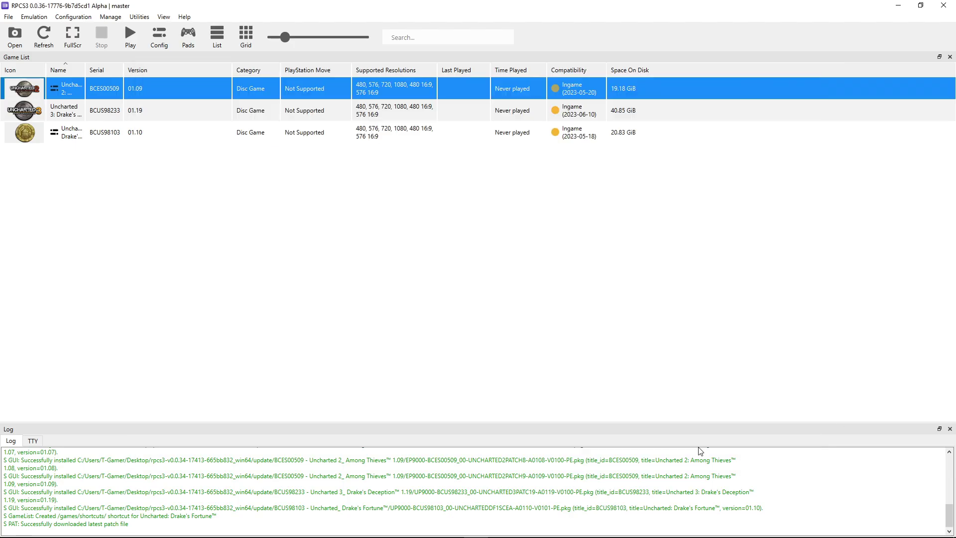
Step: Start a custom configuration from the global settings for Uncharted 3: Drake's Deception
click(263, 186)
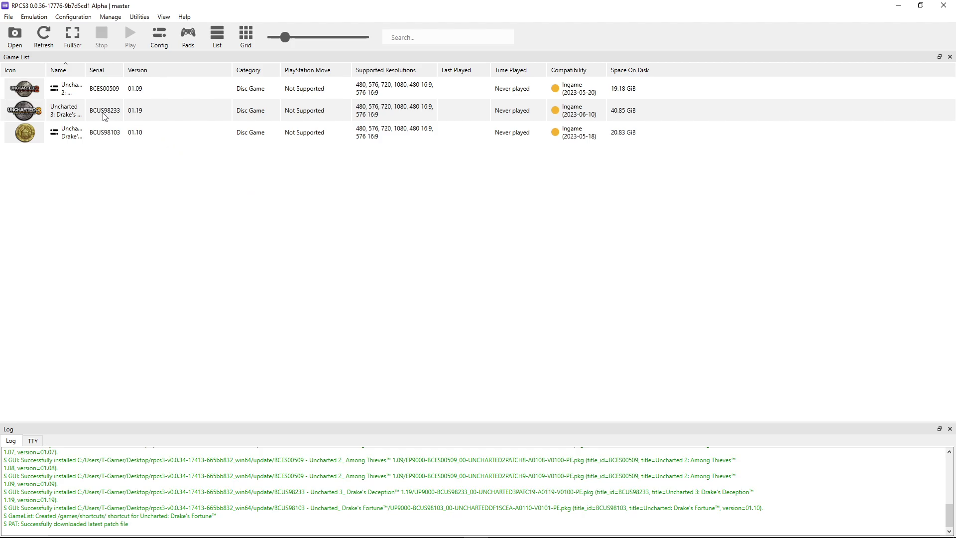
click(154, 112)
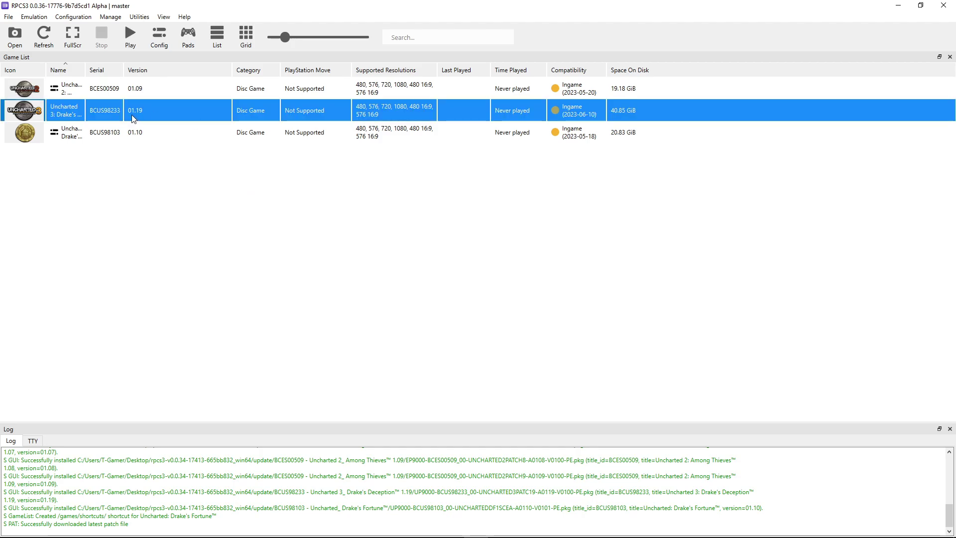
right_click(131, 116)
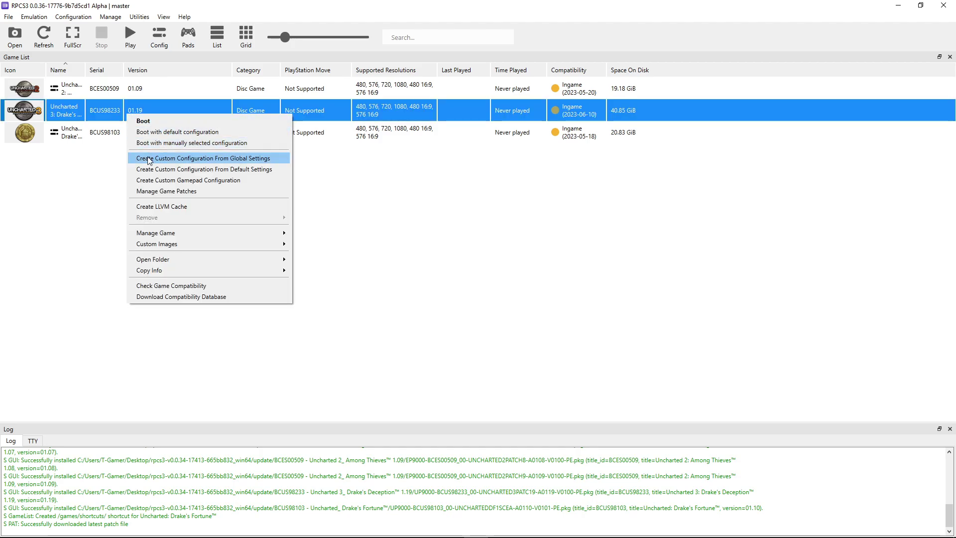
click(237, 163)
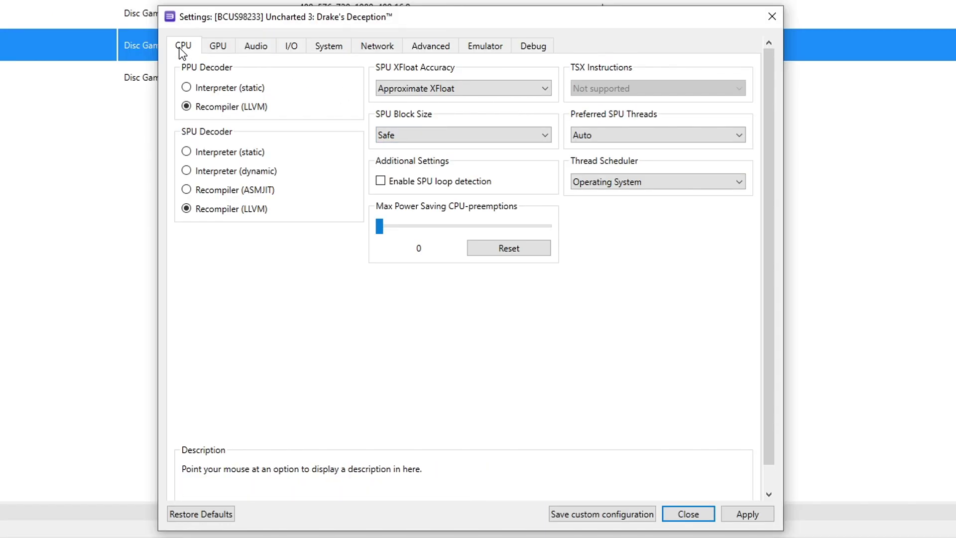
Step: For Uncharted 3, set ZCULL Accuracy to Relaxed (Fastest) and enable Write Color Buffers, Multithreaded RSX and Asynchronous Texture Streaming
click(217, 46)
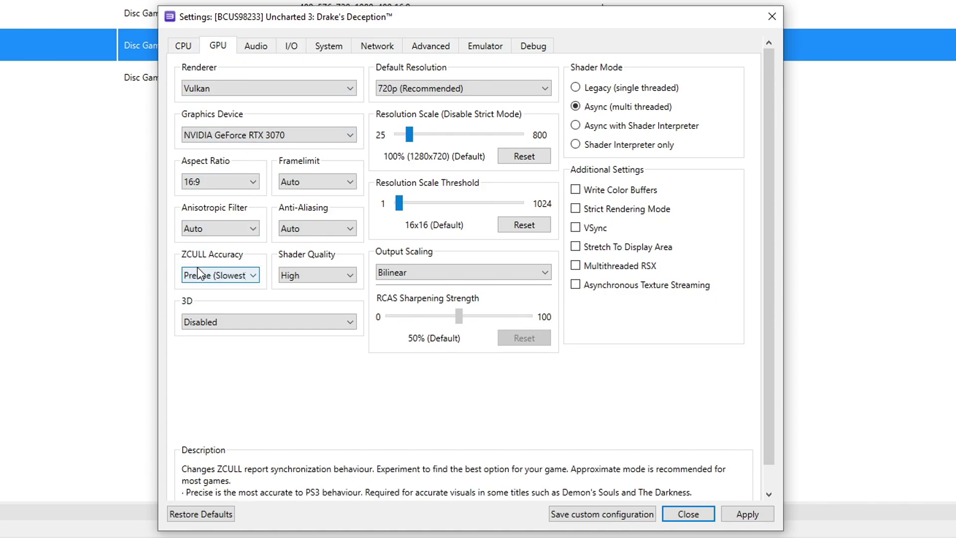
click(225, 276)
click(211, 315)
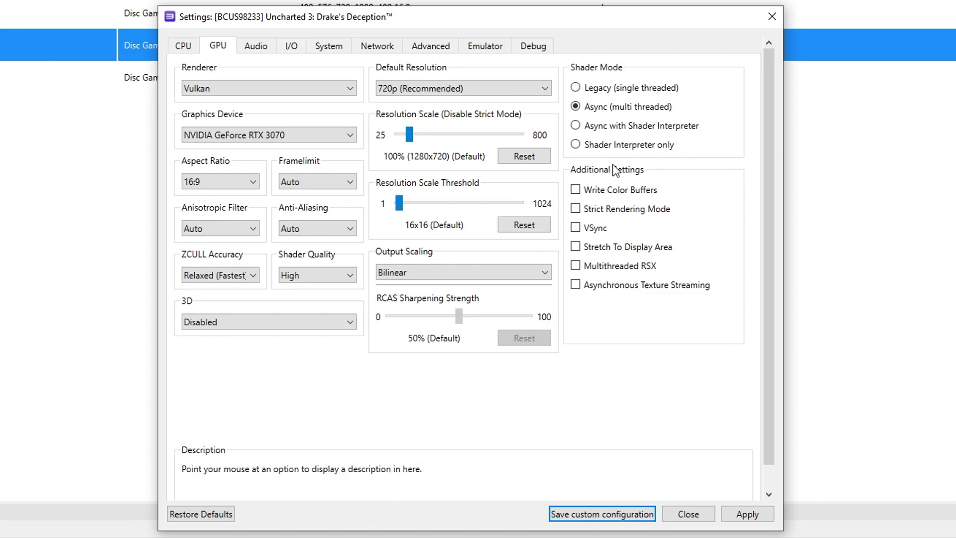
click(576, 189)
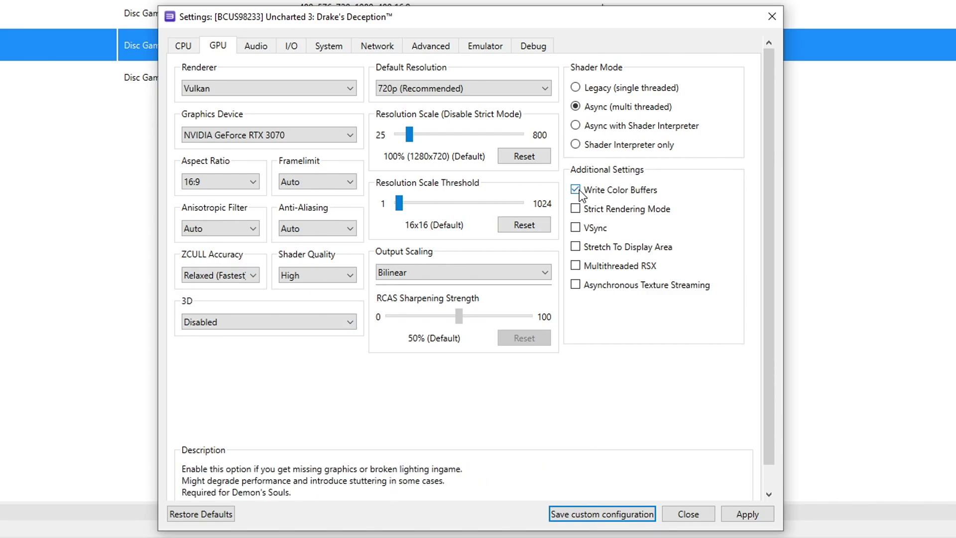
click(576, 265)
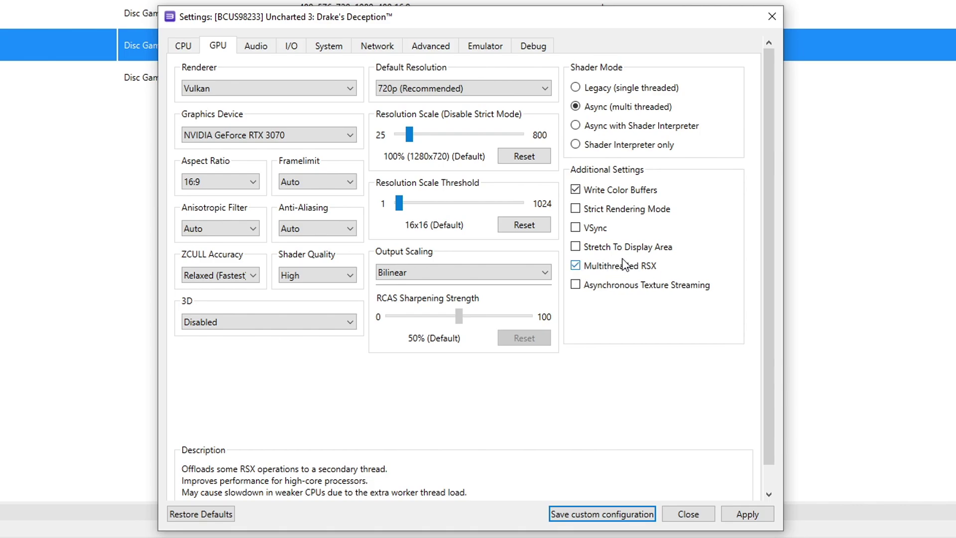
click(600, 285)
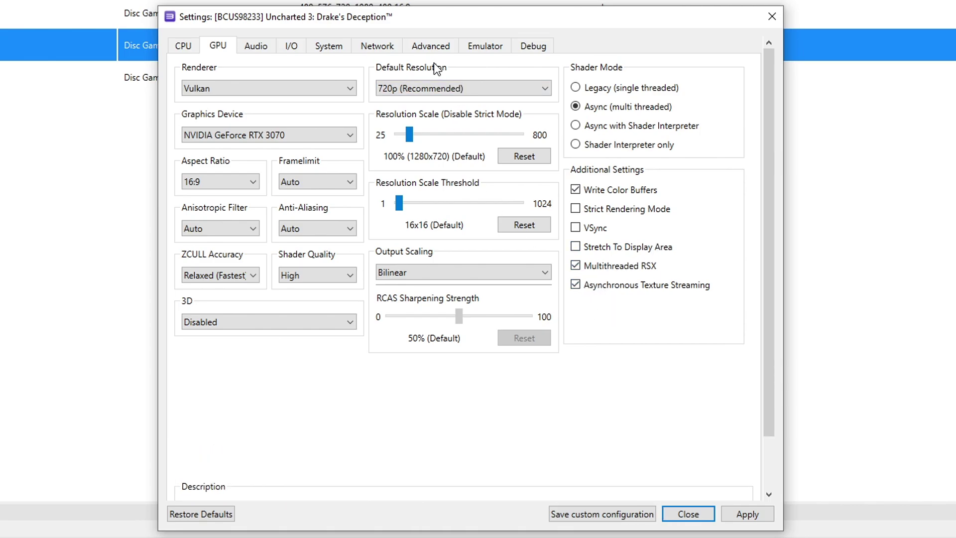
Step: Enable Accurate RSX reservation access, Read Color Buffers and Handle RSX memory tiling for Uncharted 3, and set RSX FIFO Accuracy to Atomic
click(432, 47)
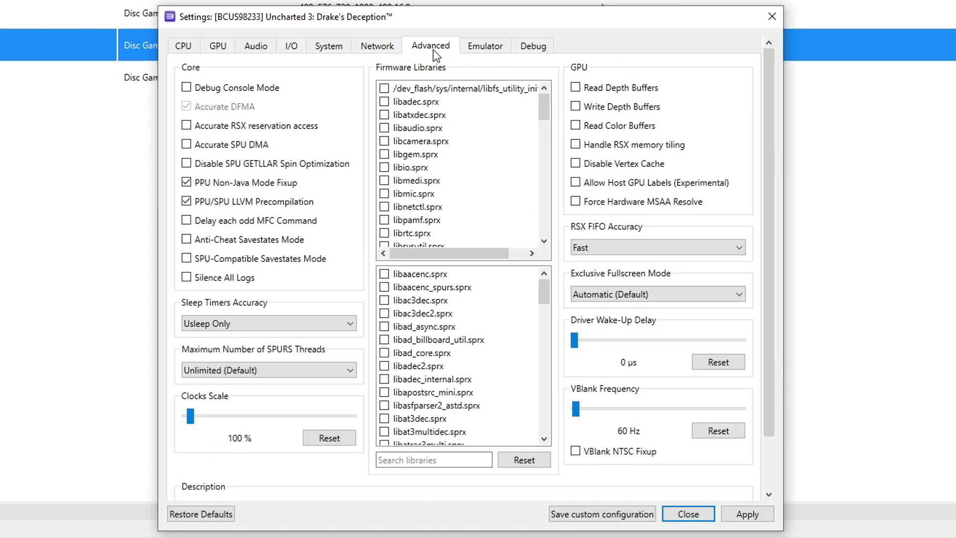
click(187, 130)
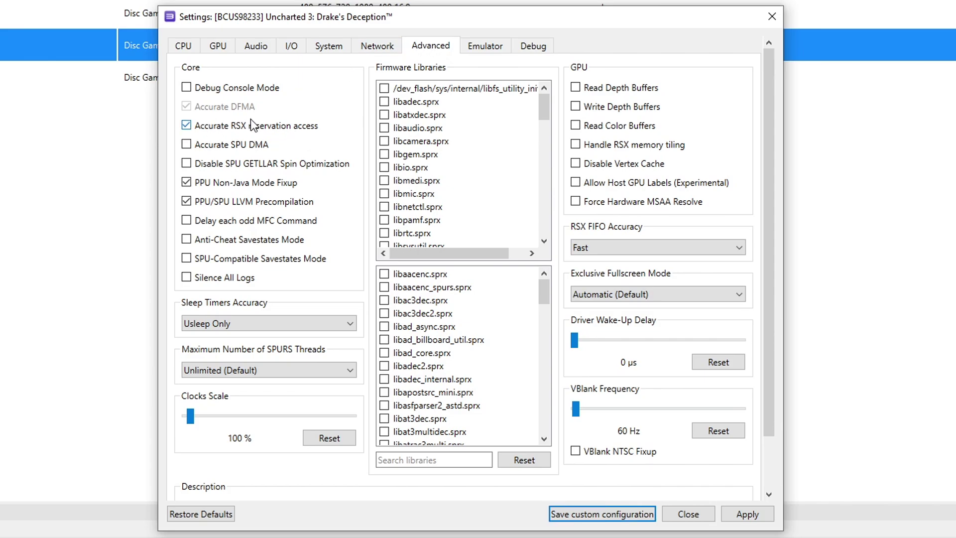
click(575, 127)
click(638, 244)
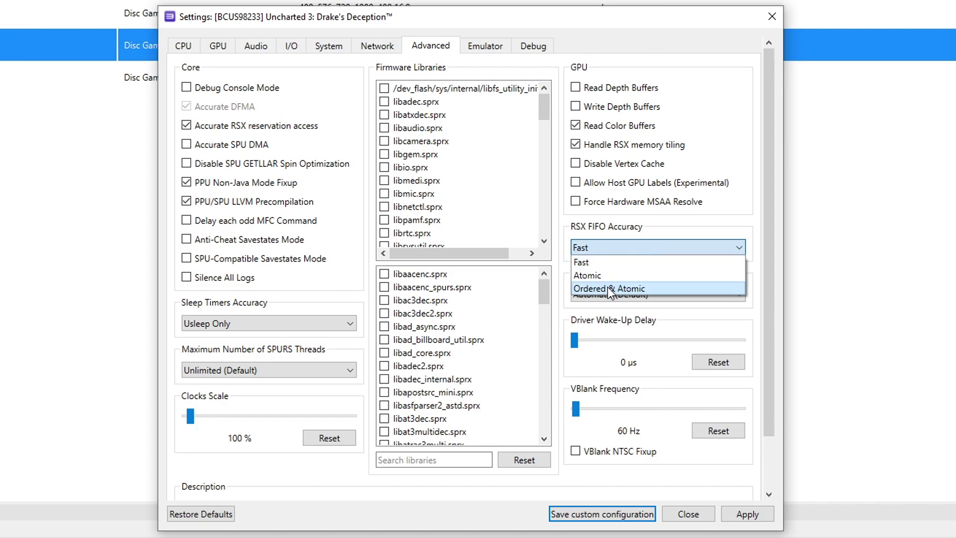
click(642, 274)
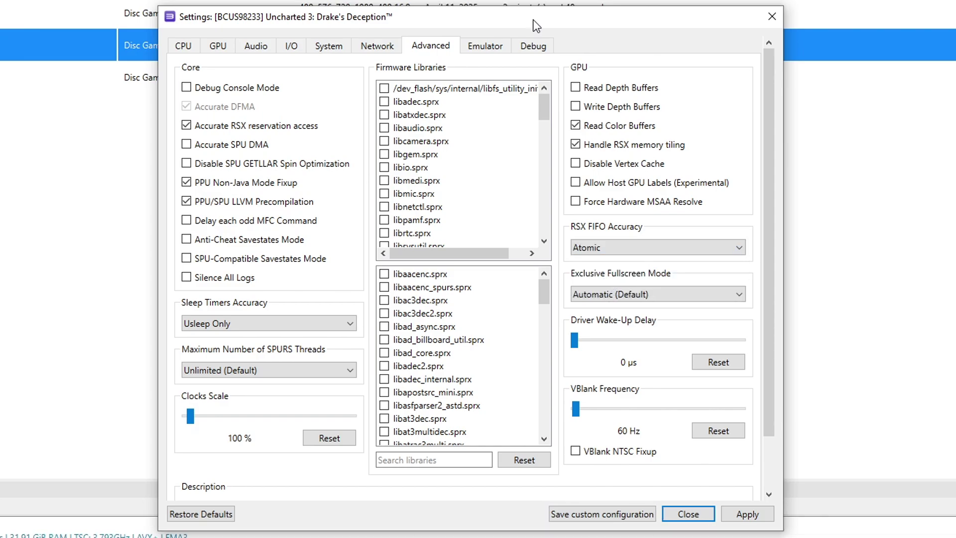
Step: Disable the shader and PPU compilation hints for Uncharted 3, and apply and save its custom configuration
click(496, 47)
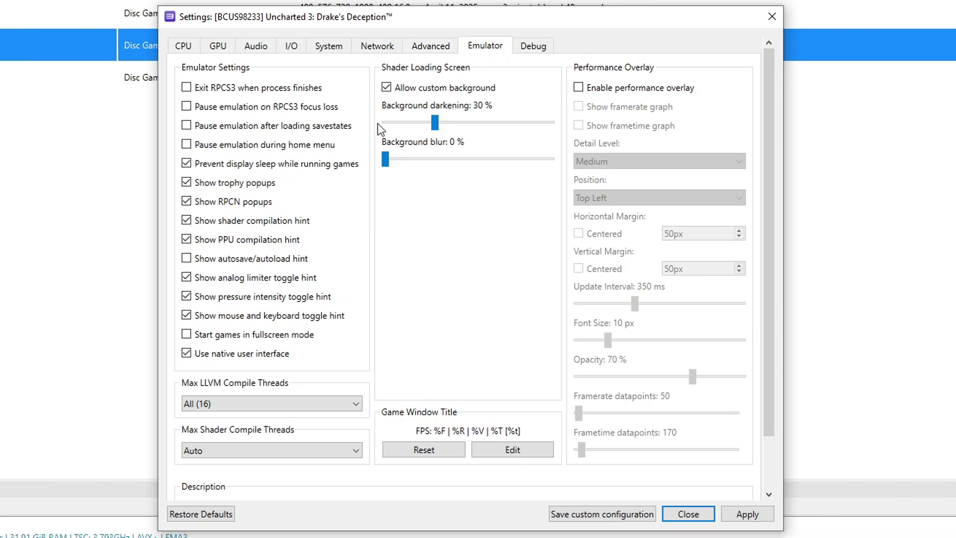
click(261, 223)
click(262, 240)
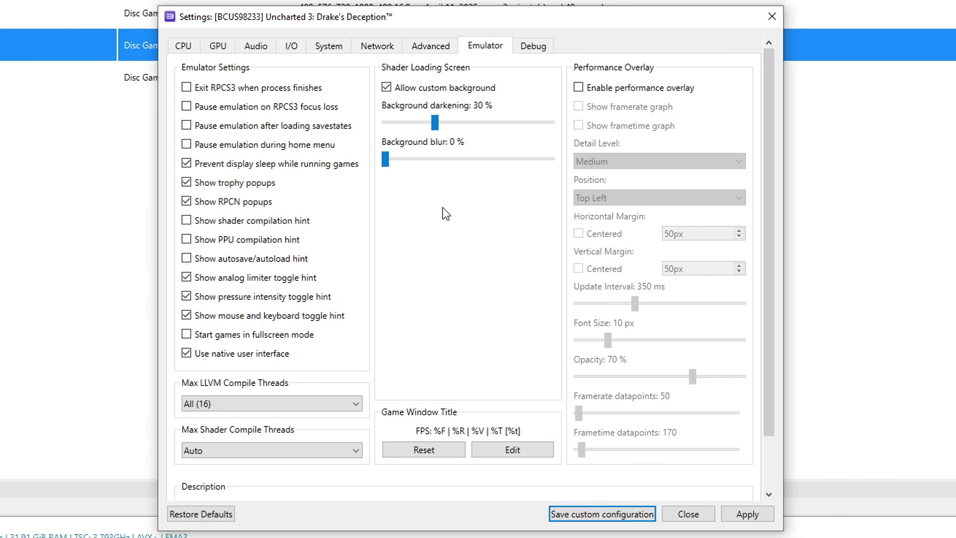
click(750, 517)
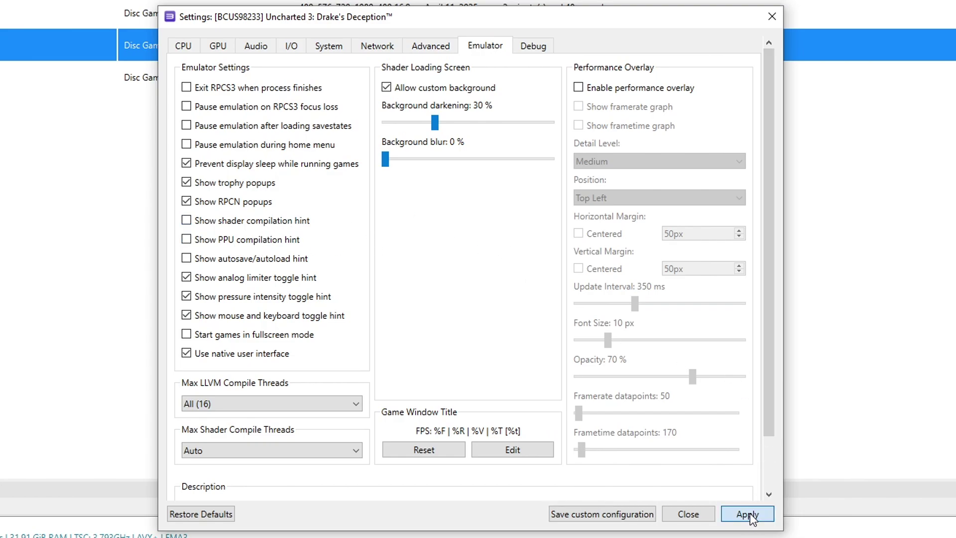
click(615, 509)
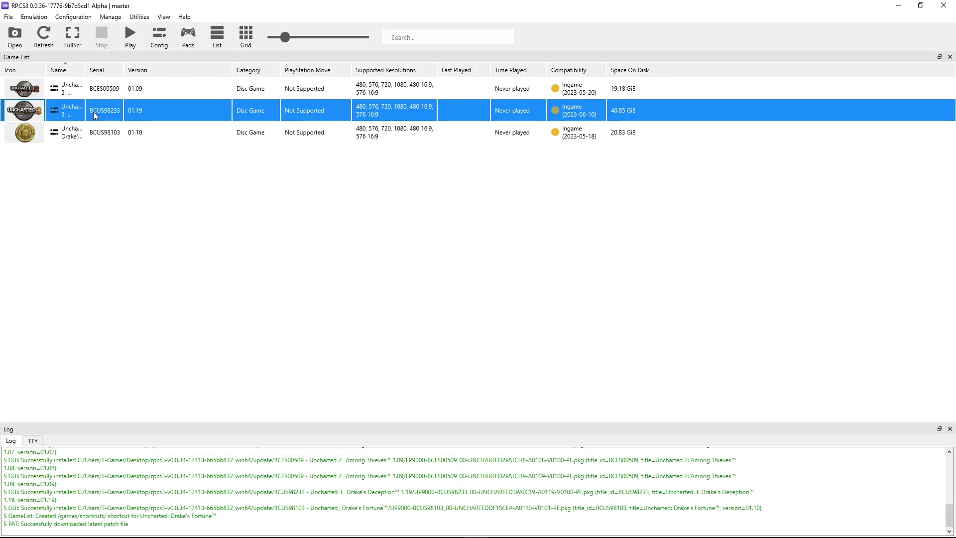
Step: Open the game patches of Uncharted 3: Drake's Deception and enable Depth Border Fix, Disable Bloom and Disable Depth of Field for version 01.19
right_click(94, 111)
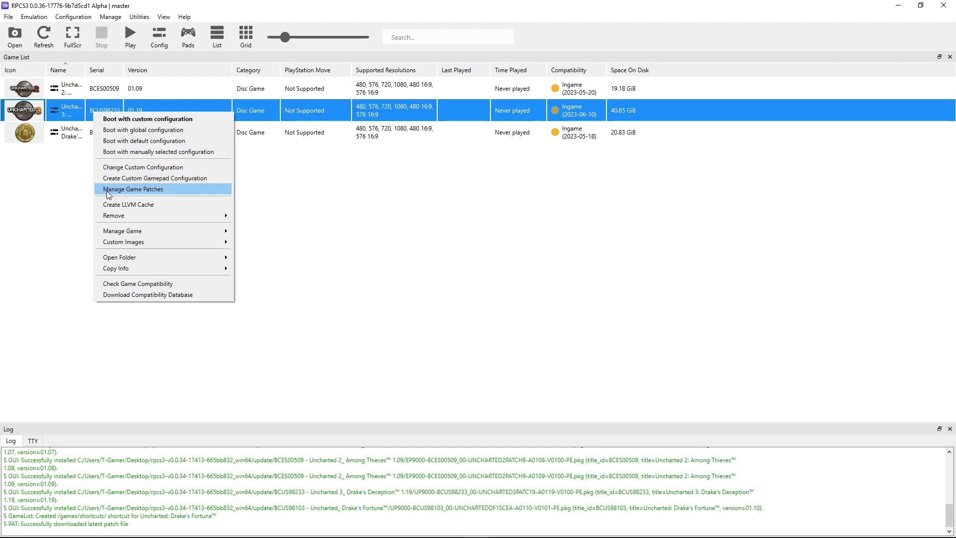
click(178, 191)
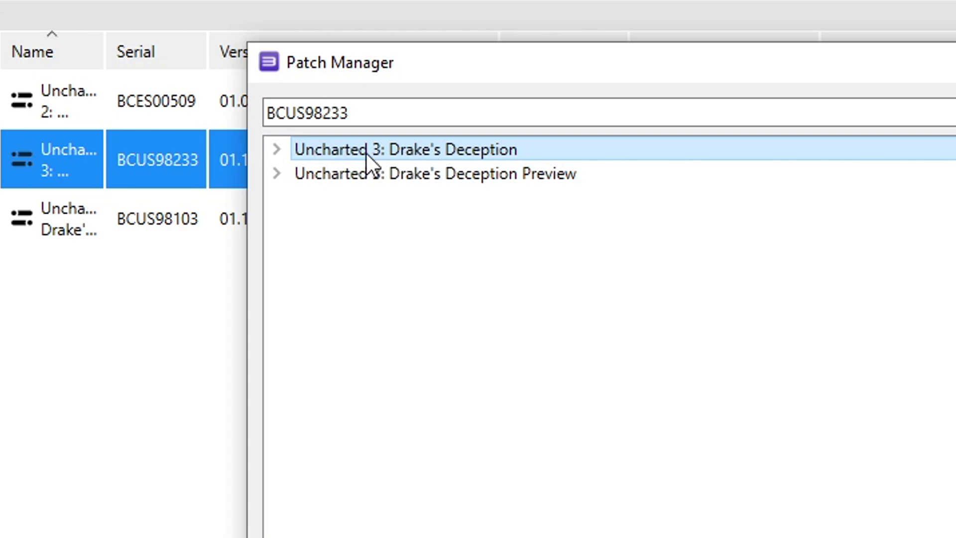
click(277, 149)
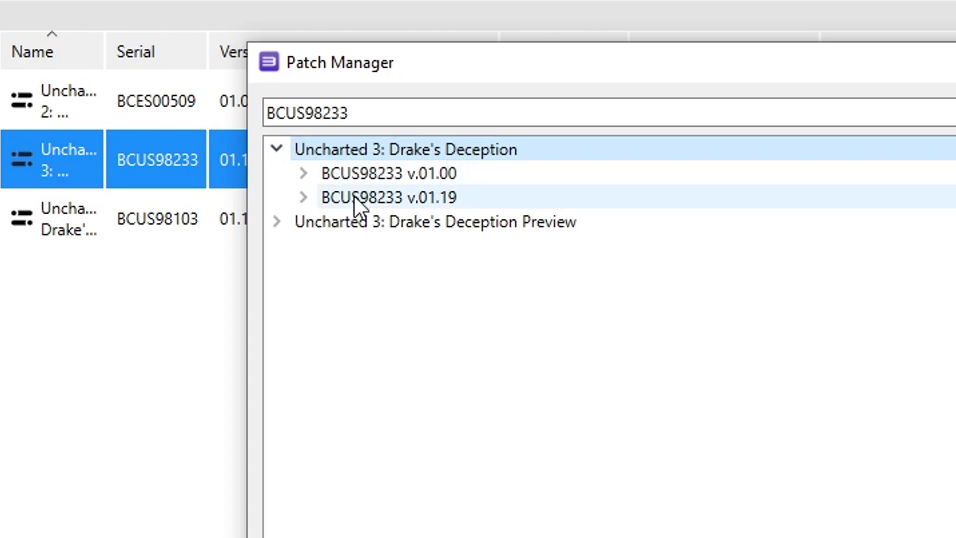
click(304, 197)
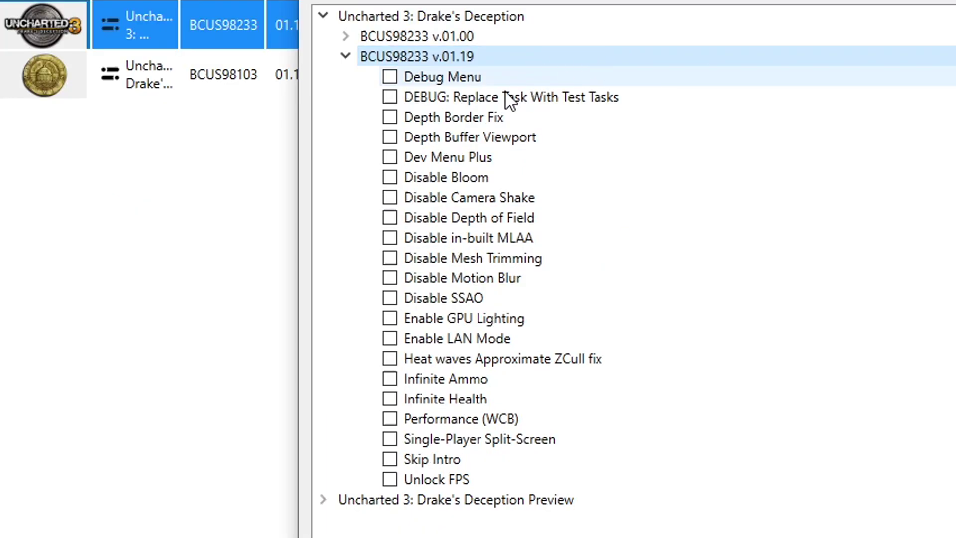
click(394, 121)
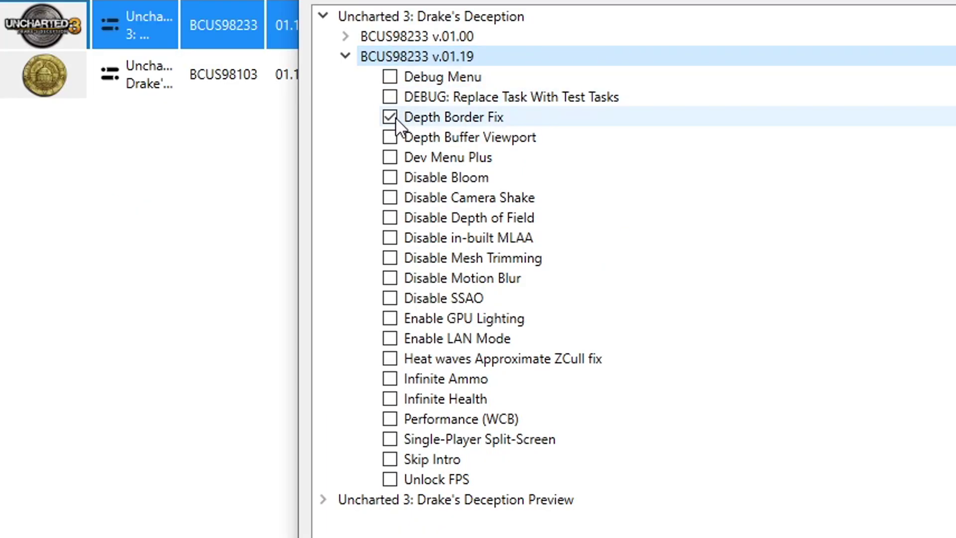
click(390, 179)
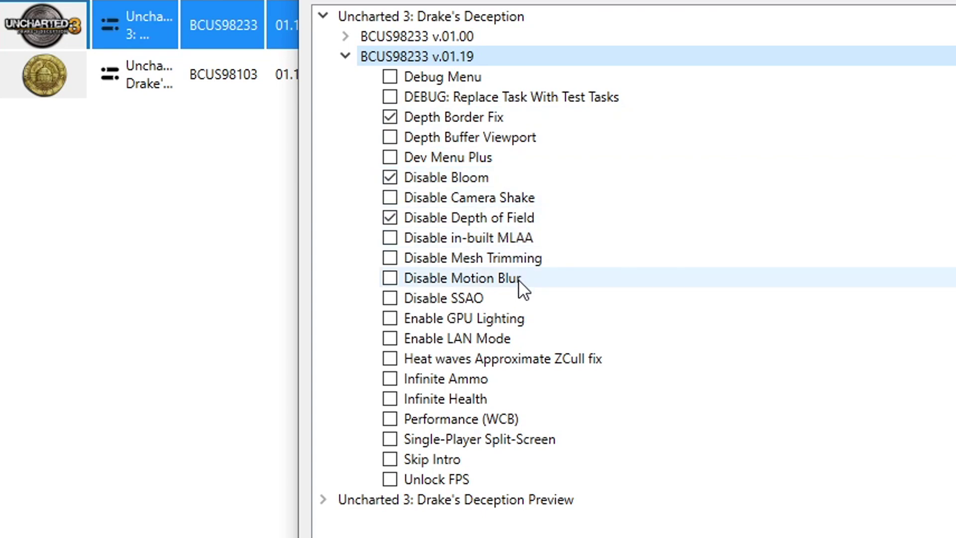
Step: Enable the Uncharted 3 patches that disable in-built MLAA, Mesh Trimming, Motion Blur and SSAO
click(390, 238)
click(390, 259)
click(389, 277)
click(390, 298)
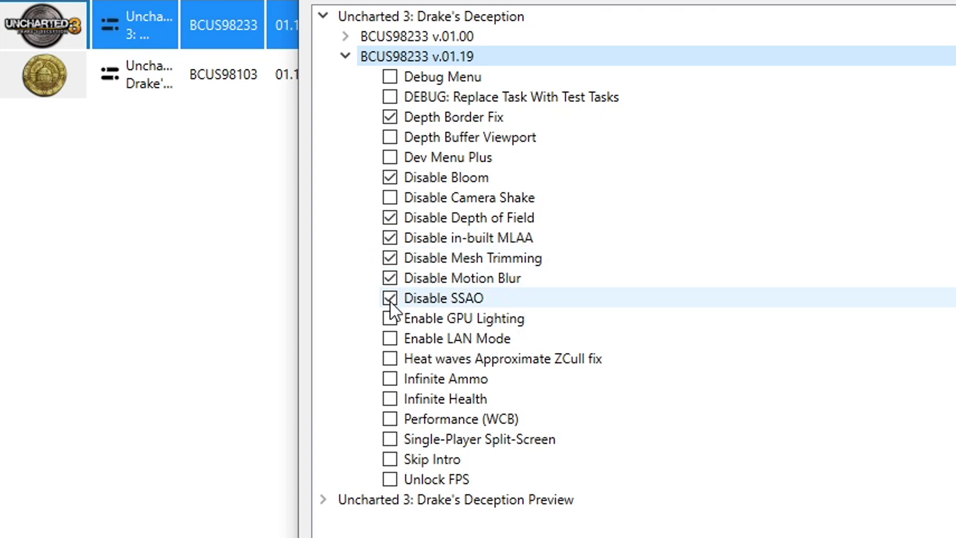
Step: Enable the Enable GPU Lighting, Performance (WCB), Skip Intro and Unlock FPS patches for Uncharted 3, and apply and save the patch selection
click(390, 318)
click(390, 420)
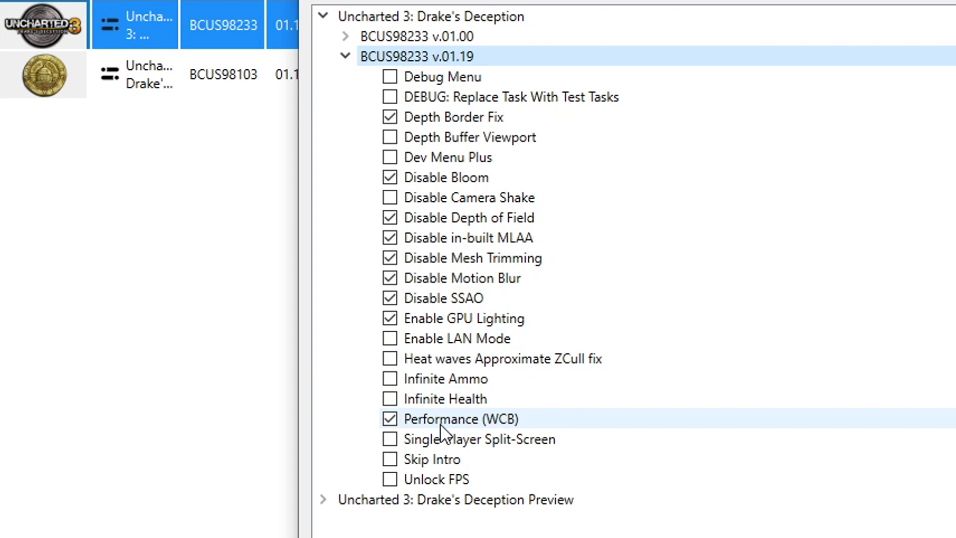
click(390, 459)
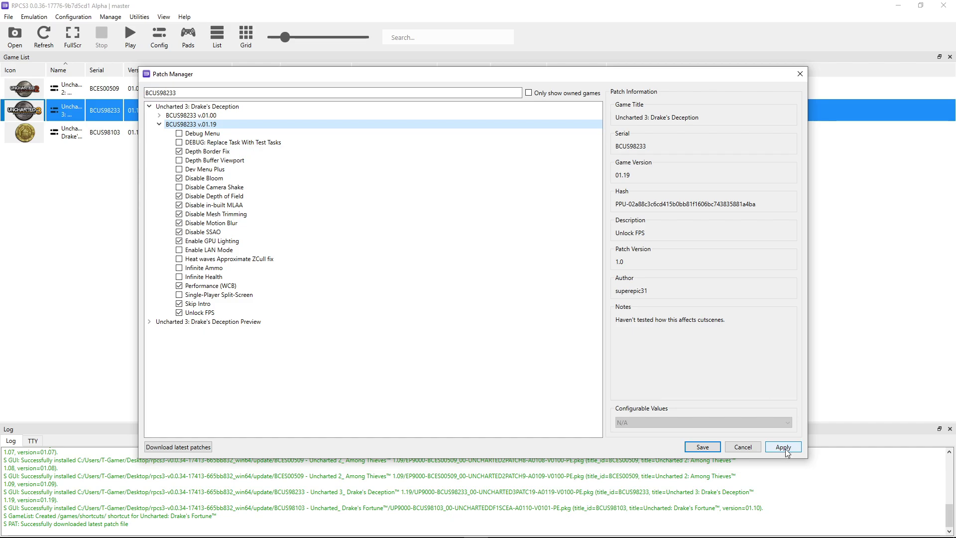
click(784, 448)
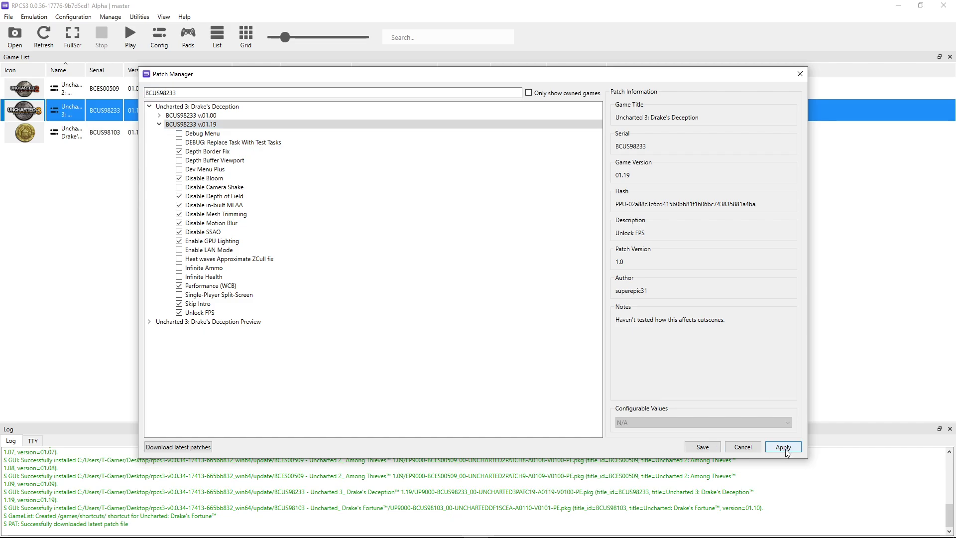
click(702, 448)
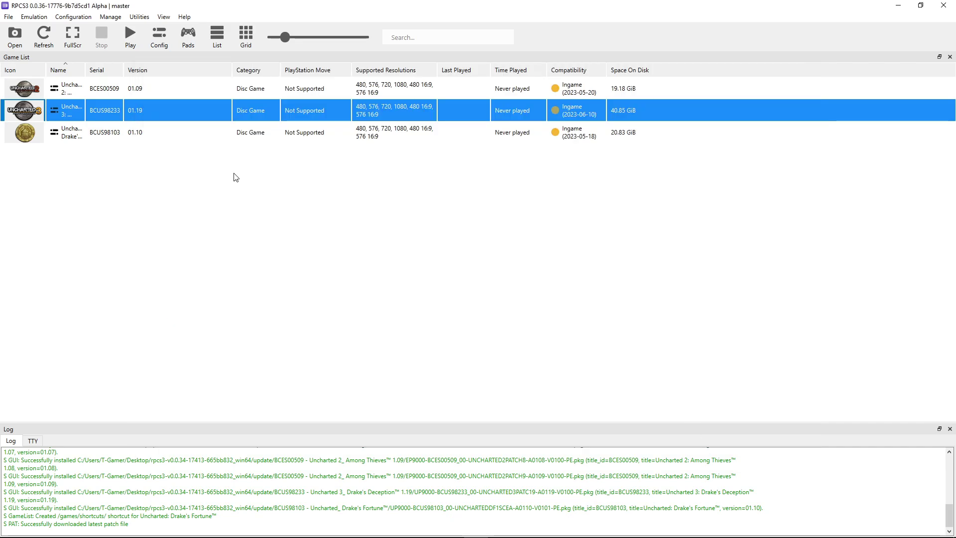
Step: Set the Player 1 gamepad handler to XInput with the device XInput Pad #1, and save the gamepad settings
click(271, 166)
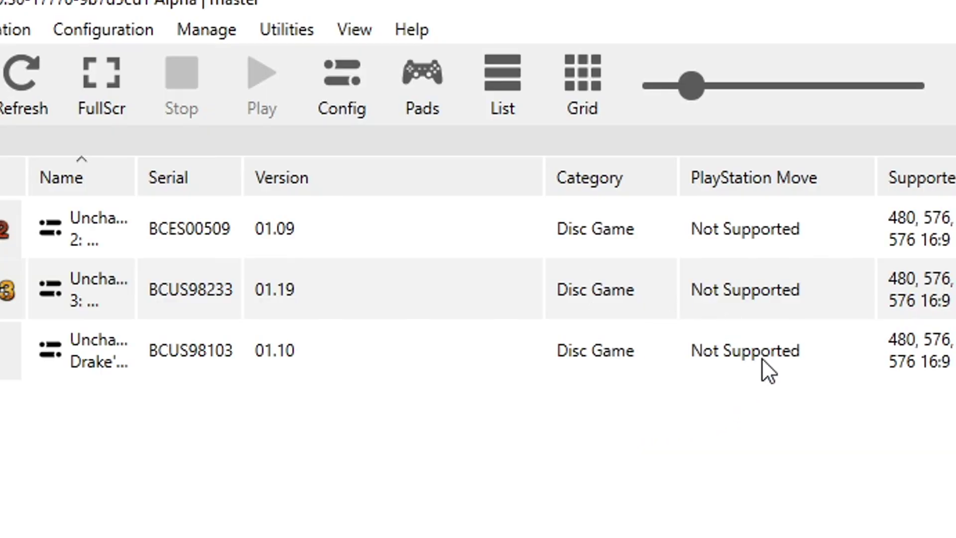
click(434, 97)
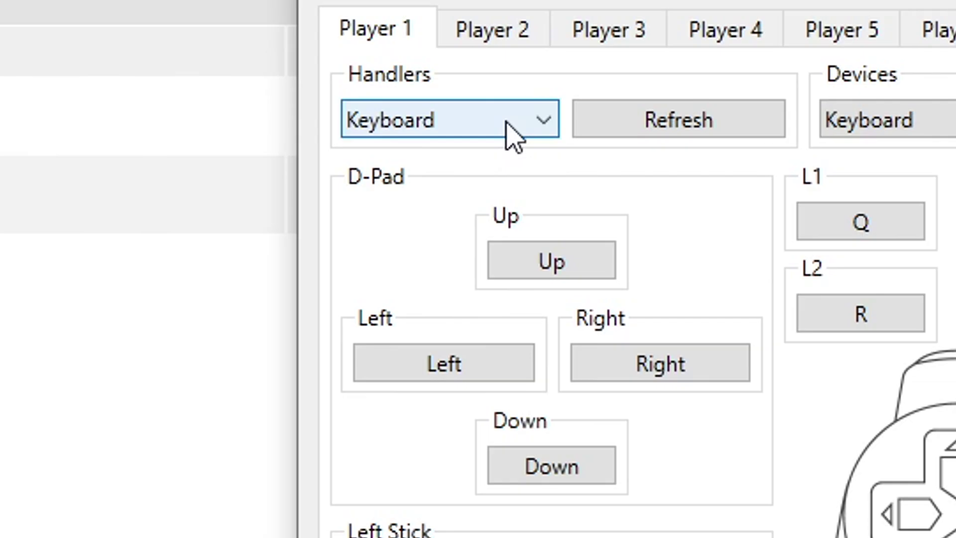
click(185, 84)
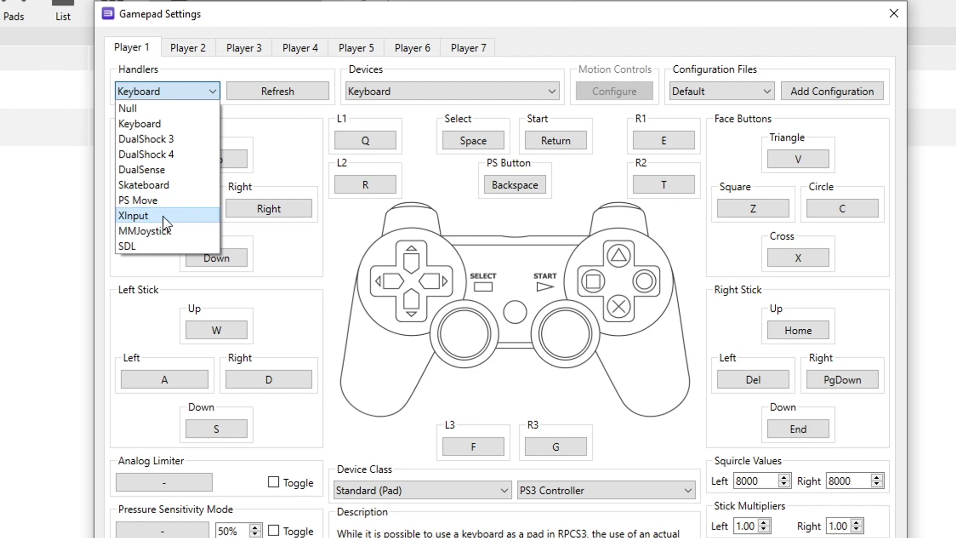
click(166, 219)
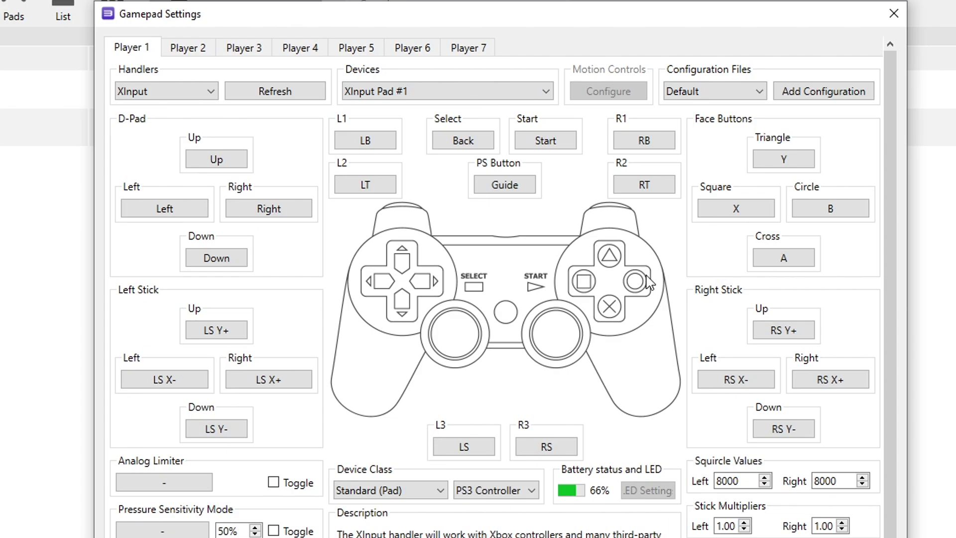
click(788, 164)
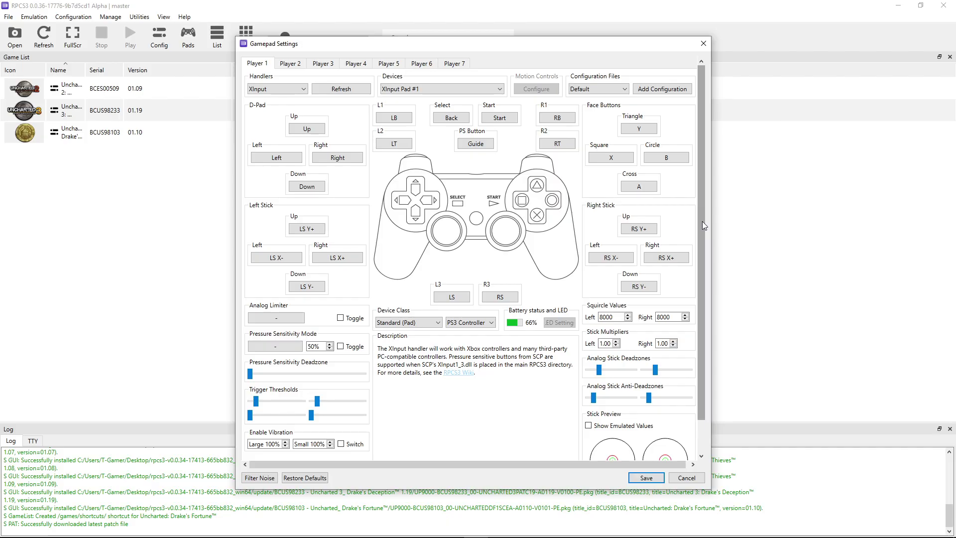
scroll(704, 225, down, 2)
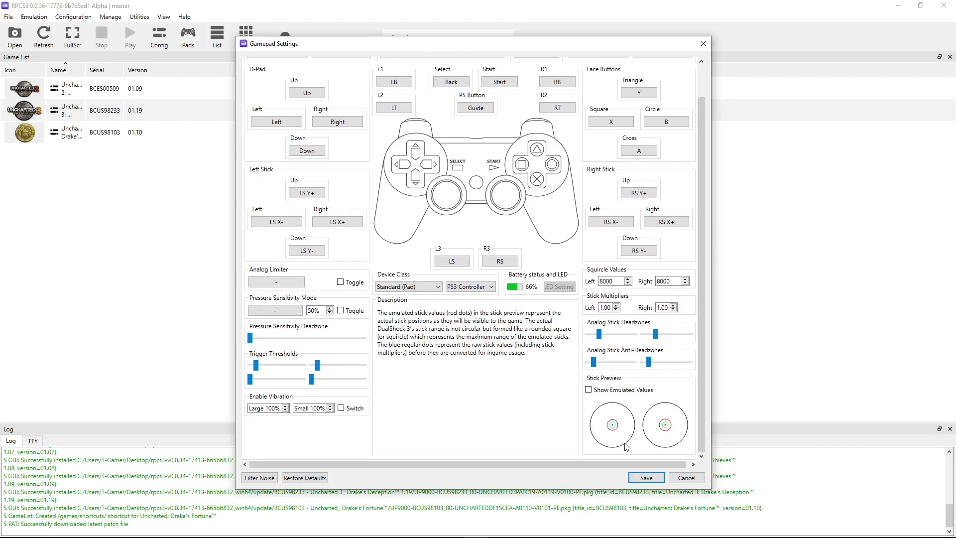
click(646, 478)
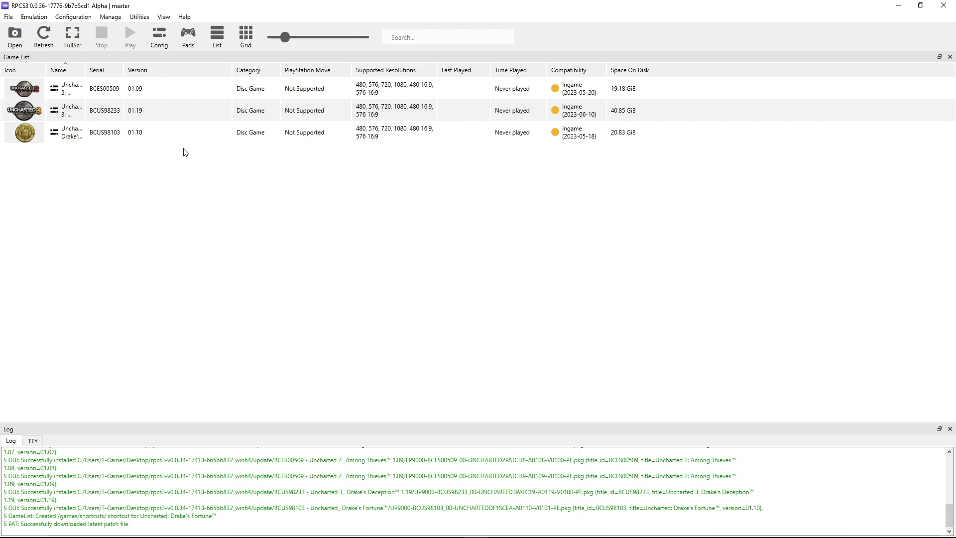
Step: Boot Uncharted 2: Among Thieves from the game list and switch the game window to full screen
click(69, 96)
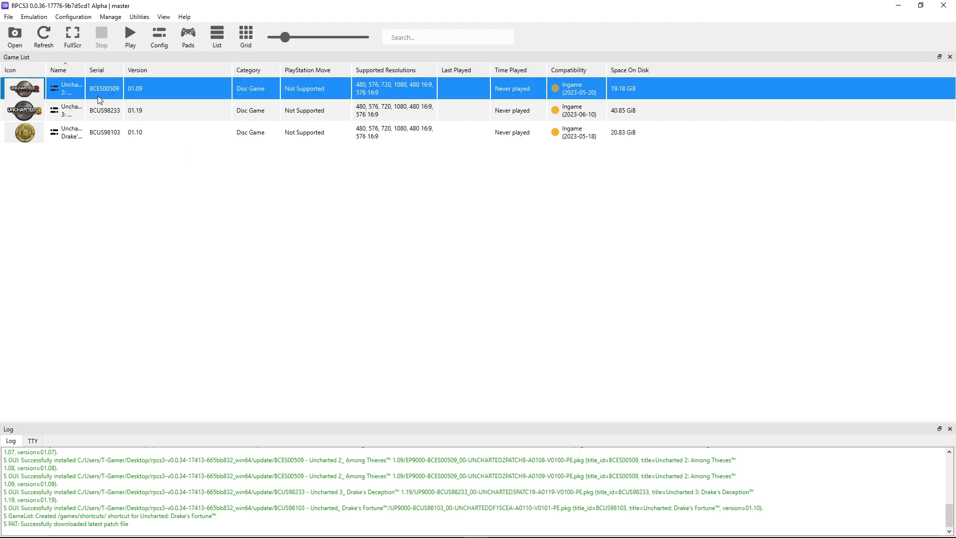
key(Return)
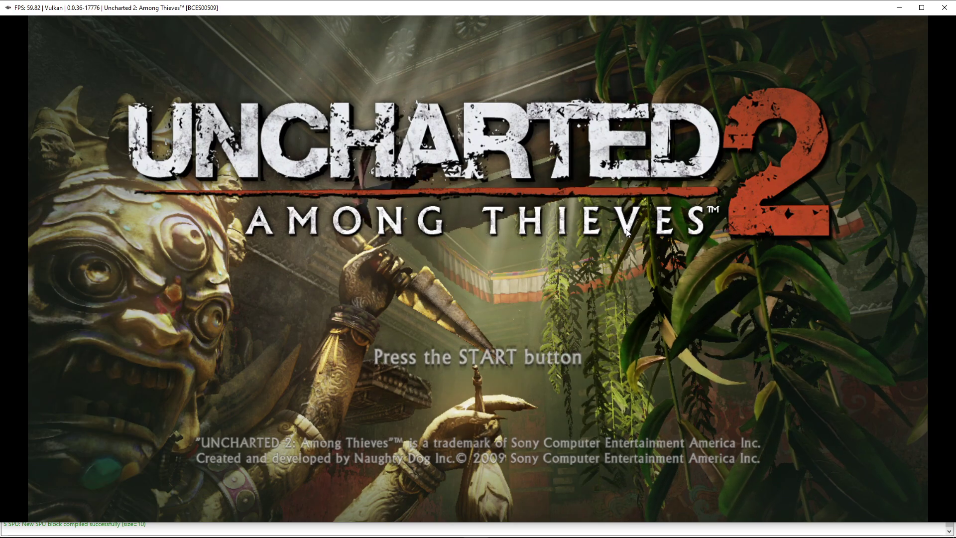
double_click(585, 238)
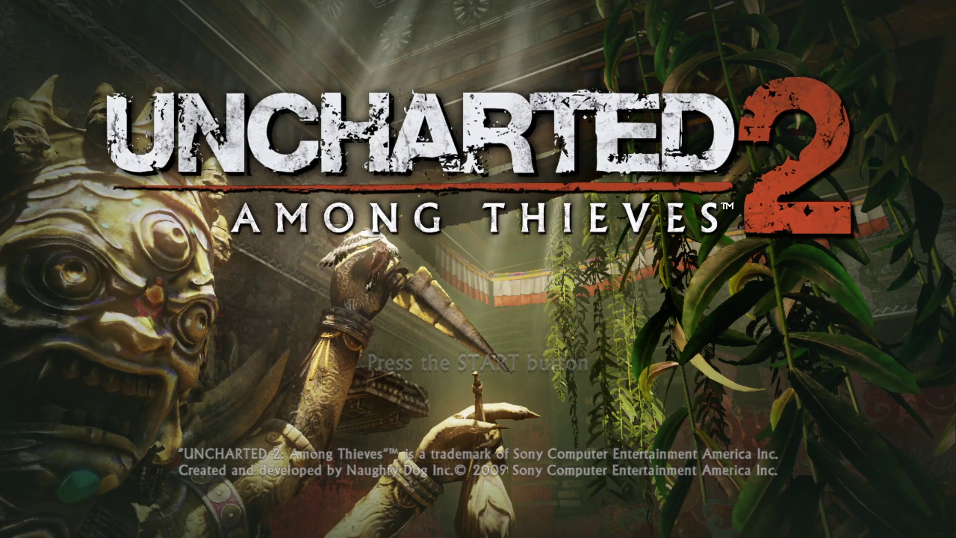